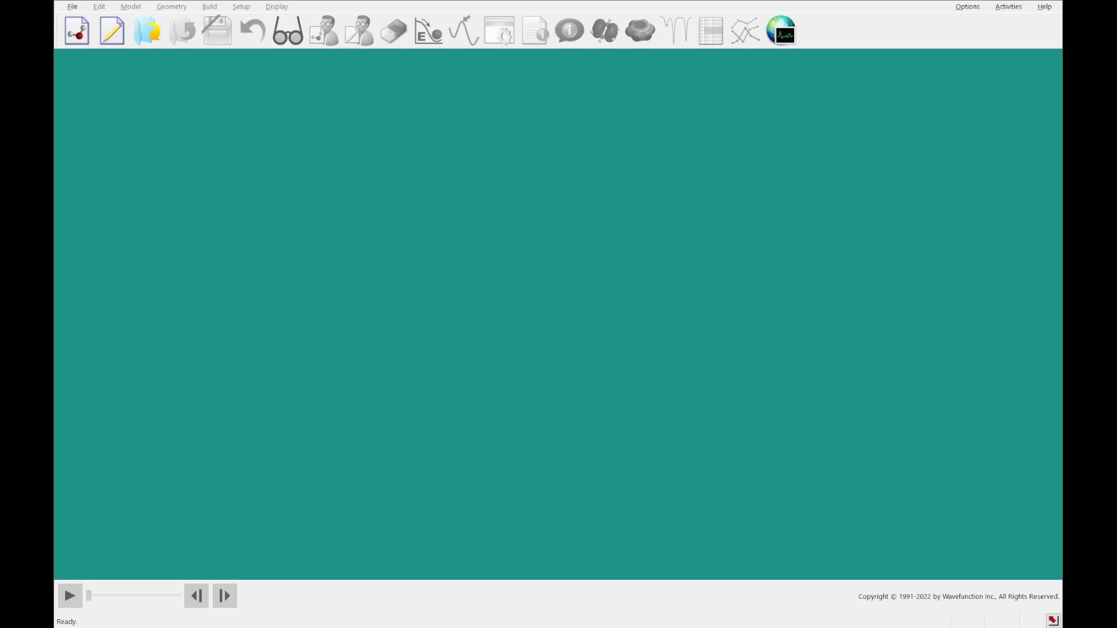
Step: Open the Flexible Molecules tutorial from the Spartan Student tutorials list, and close the tutorials window
click(1003, 6)
click(1001, 31)
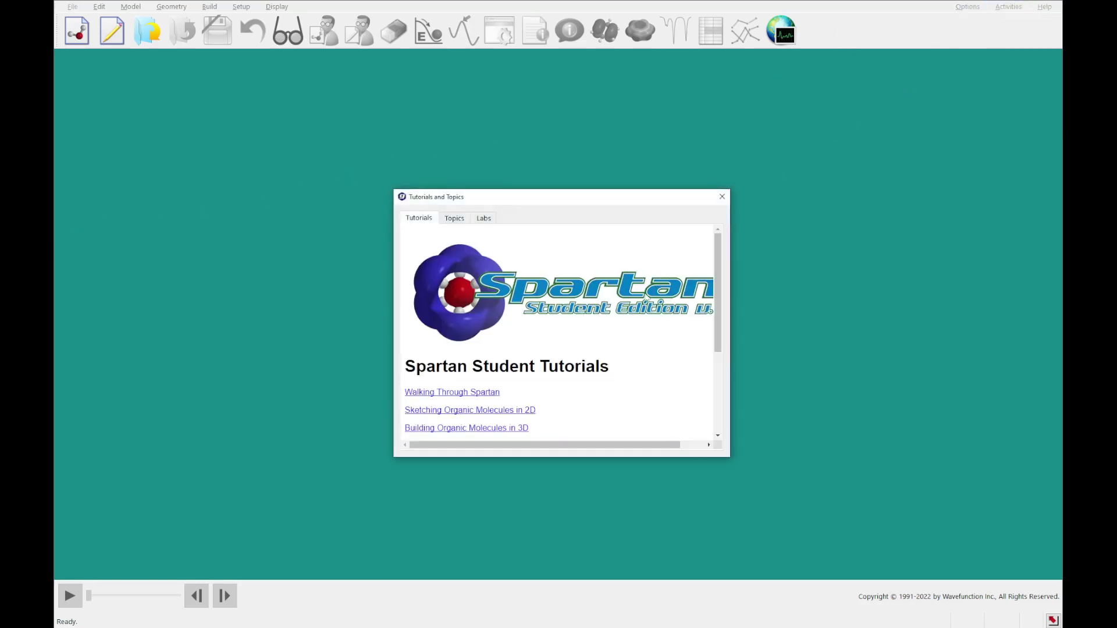
scroll(619, 314, down, 3)
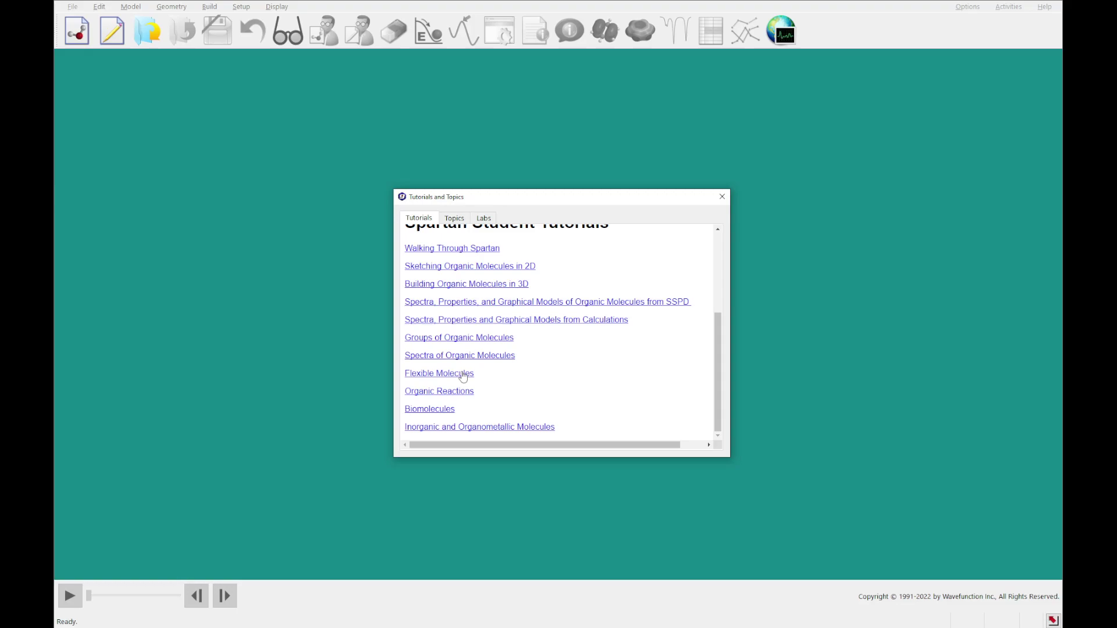
click(463, 374)
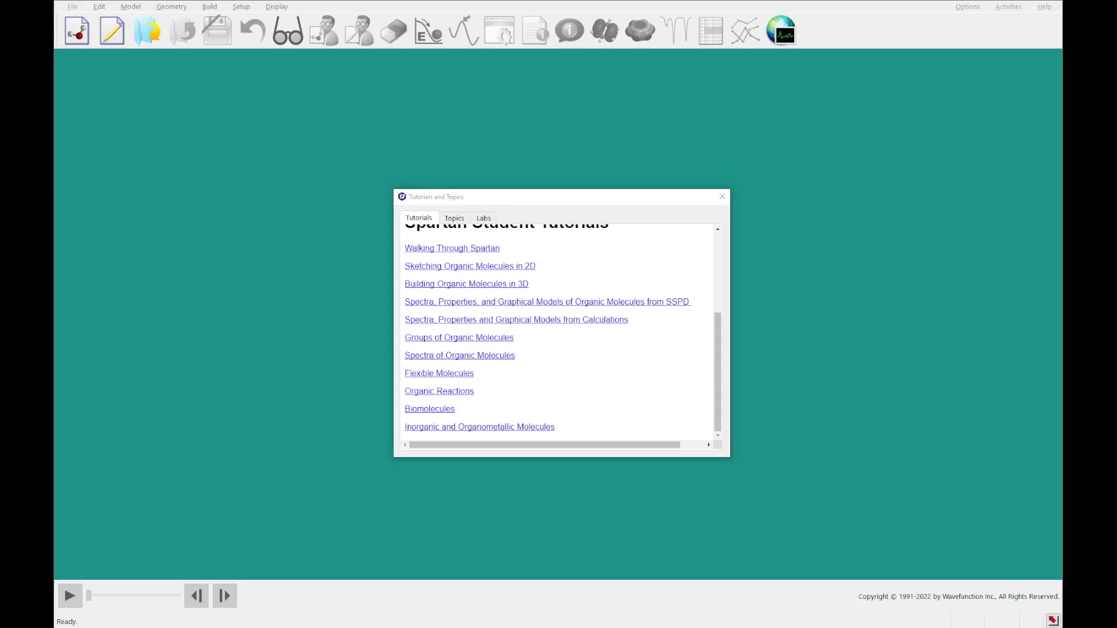
click(725, 243)
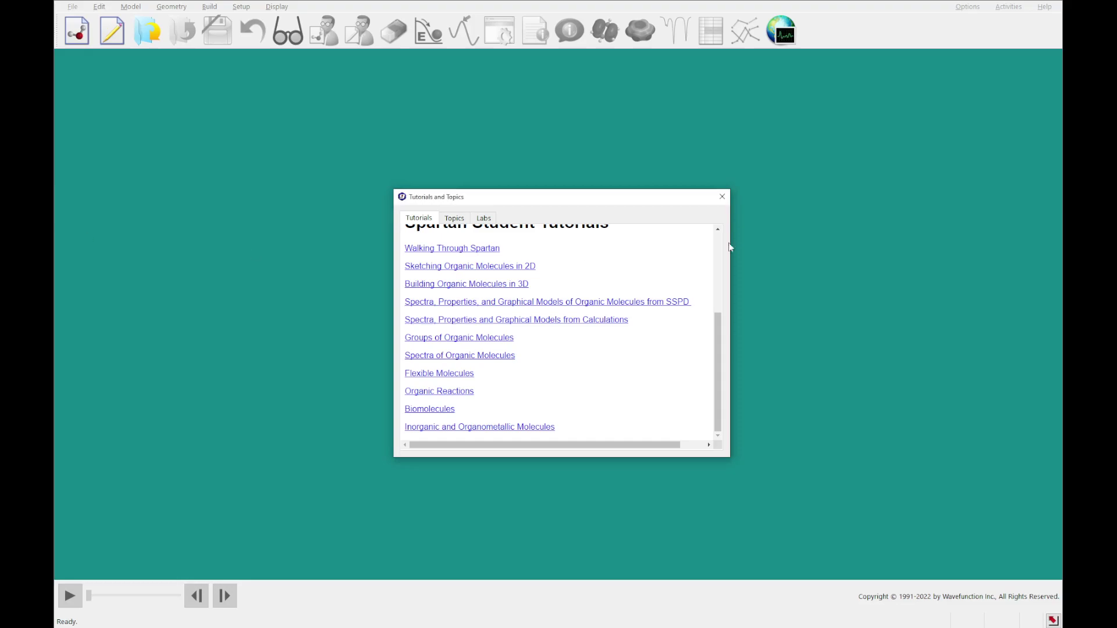
click(721, 197)
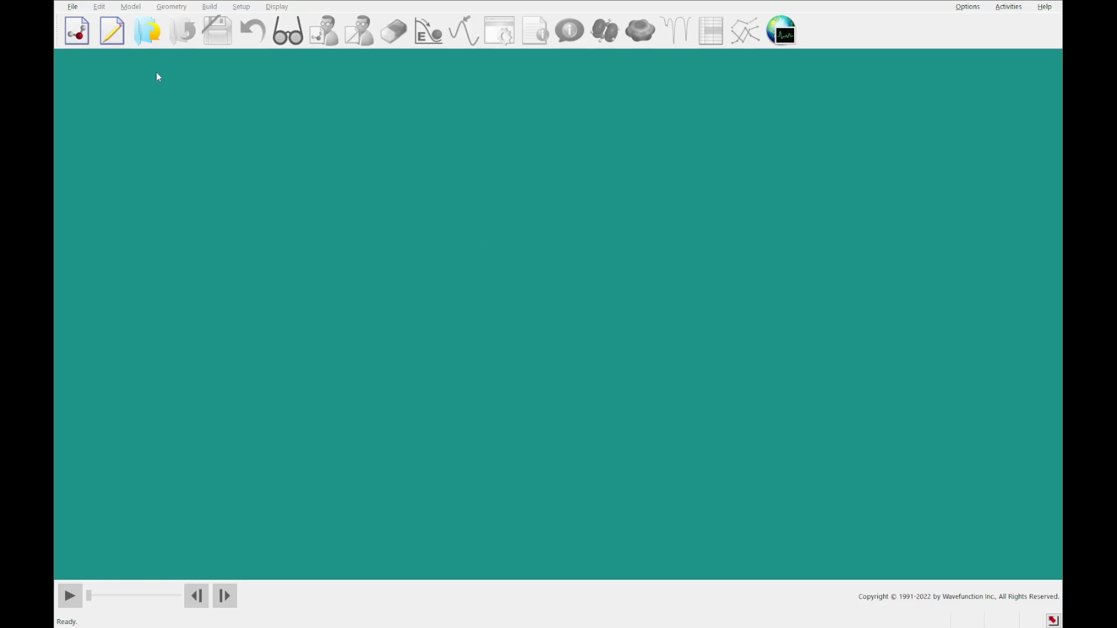
Step: Start a new molecule and build an O–O fragment from two bonded sp³ oxygen atoms
click(76, 31)
click(992, 241)
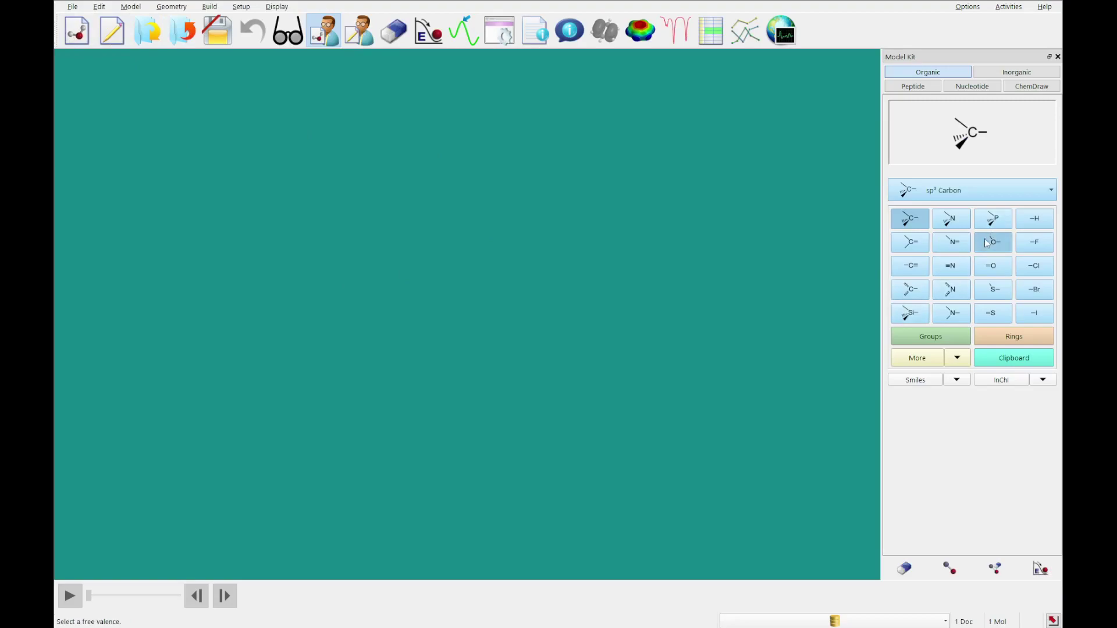
click(409, 273)
drag(536, 314, 405, 317)
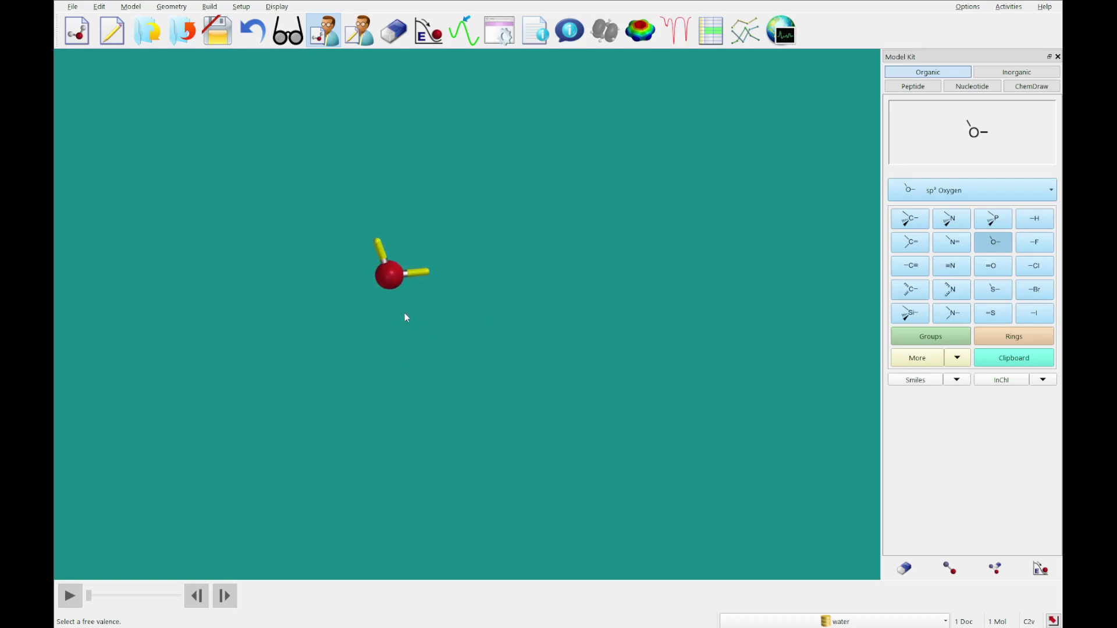
click(428, 275)
Step: Attach an sp³ carbon to the free valence of each oxygen to form dimethyl peroxide
click(915, 227)
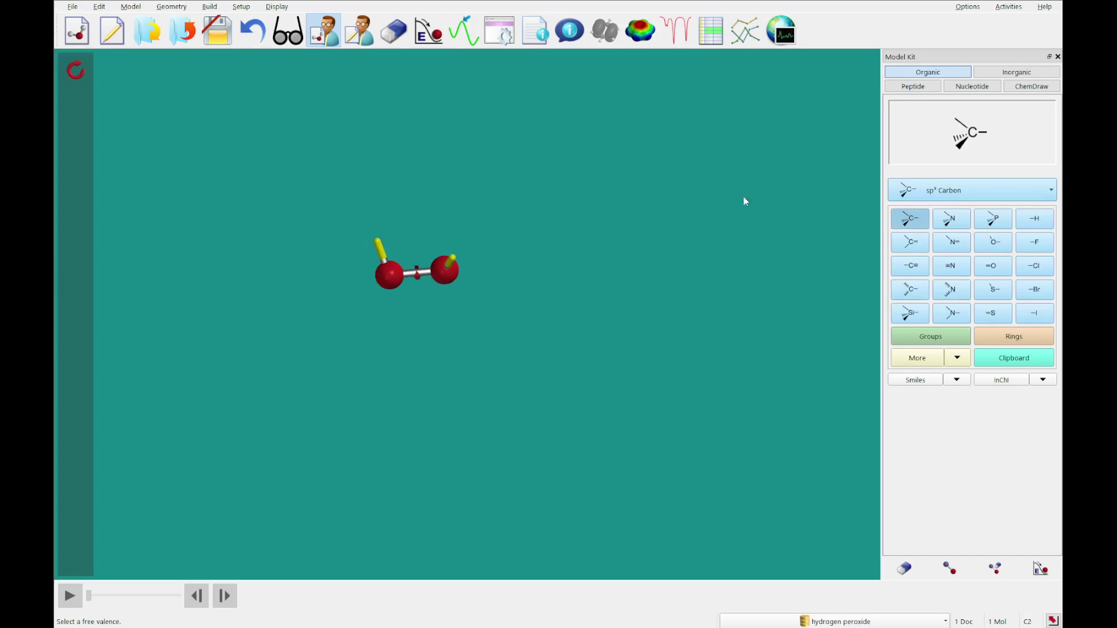
click(379, 249)
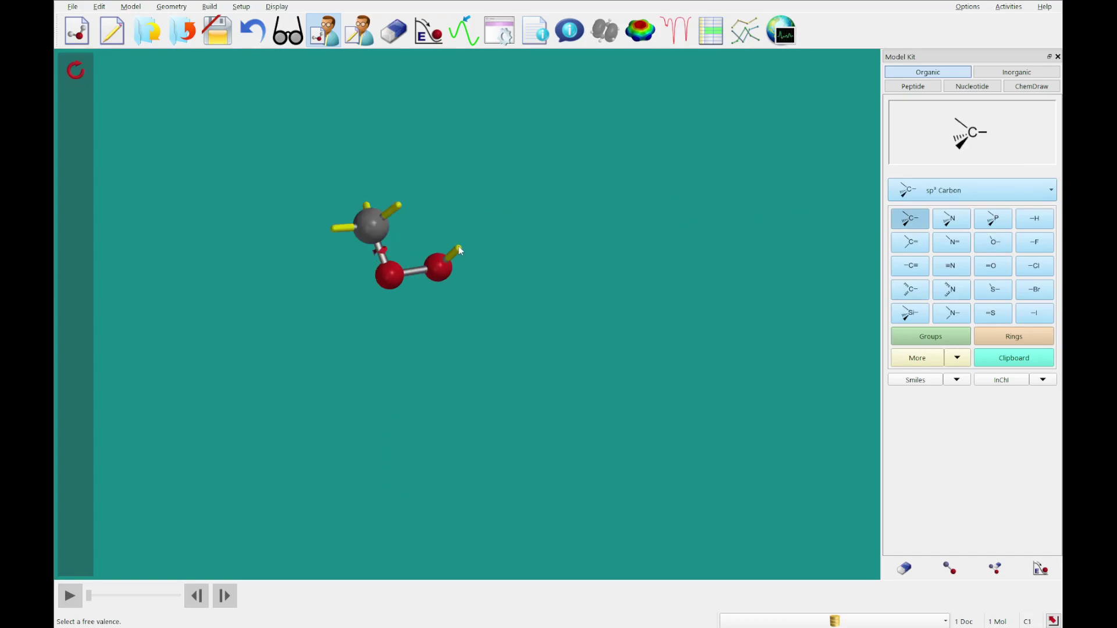
click(459, 250)
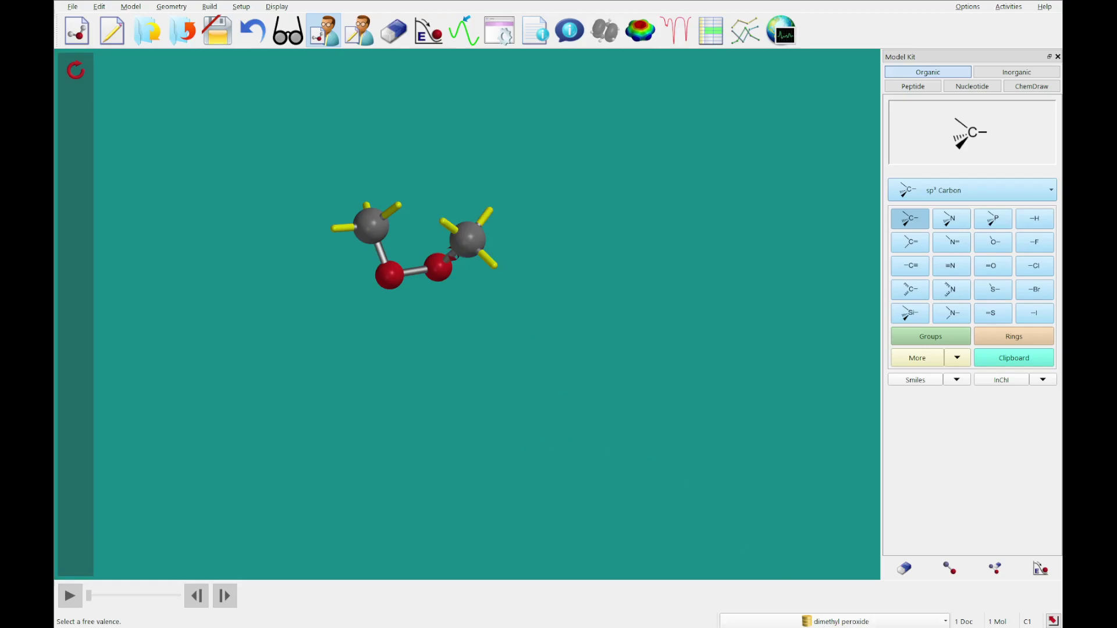
Step: Measure the C–O–O–C dihedral angle of dimethyl peroxide
drag(339, 386, 301, 392)
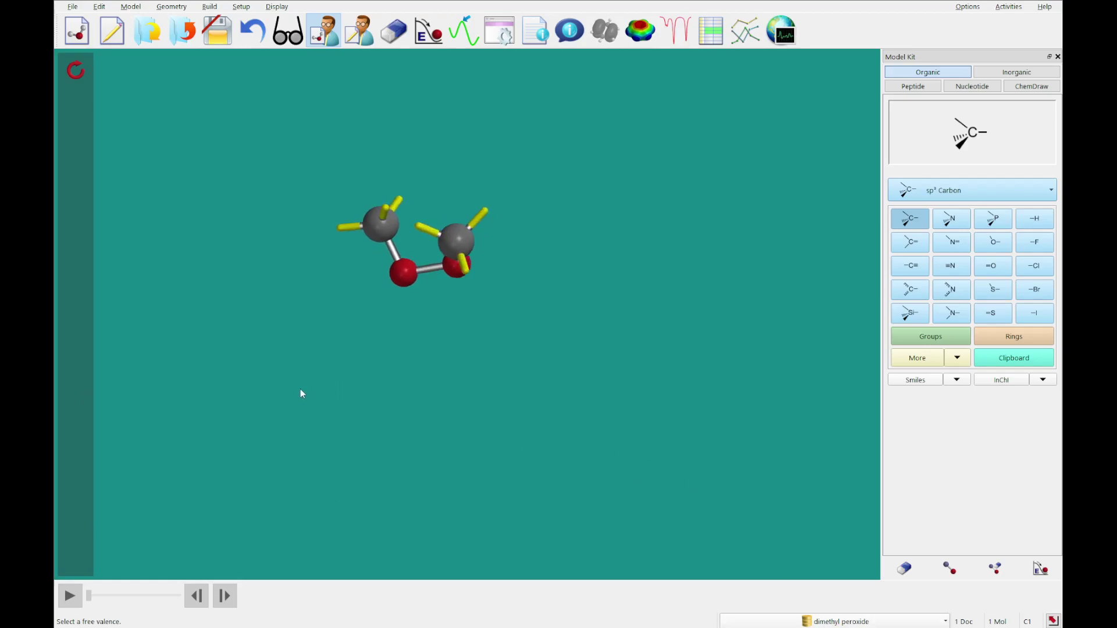
click(170, 7)
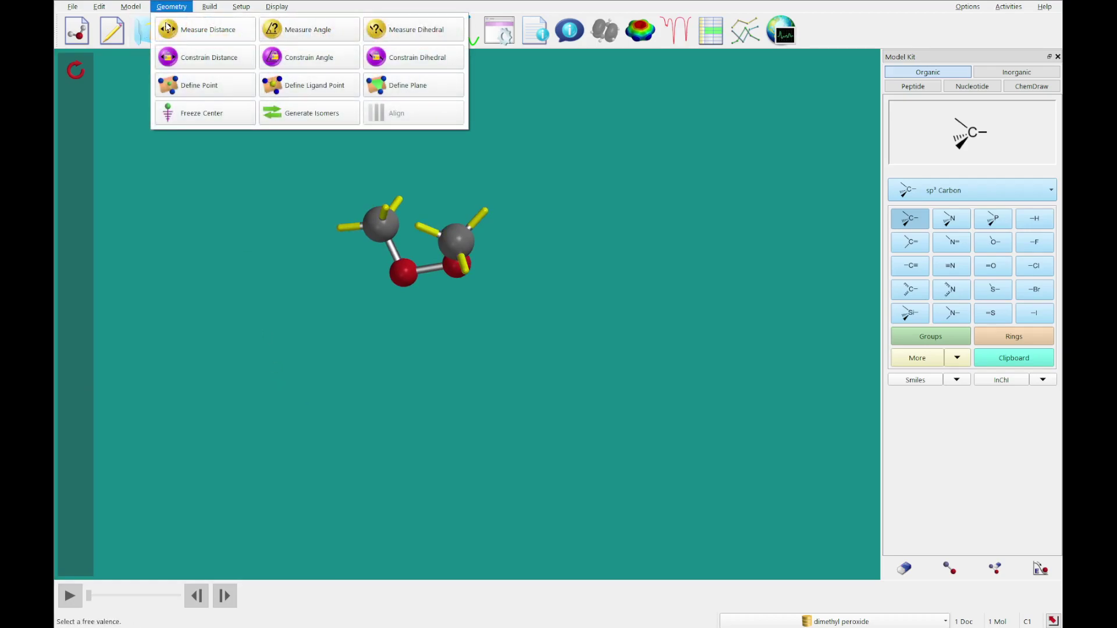
click(384, 29)
click(385, 239)
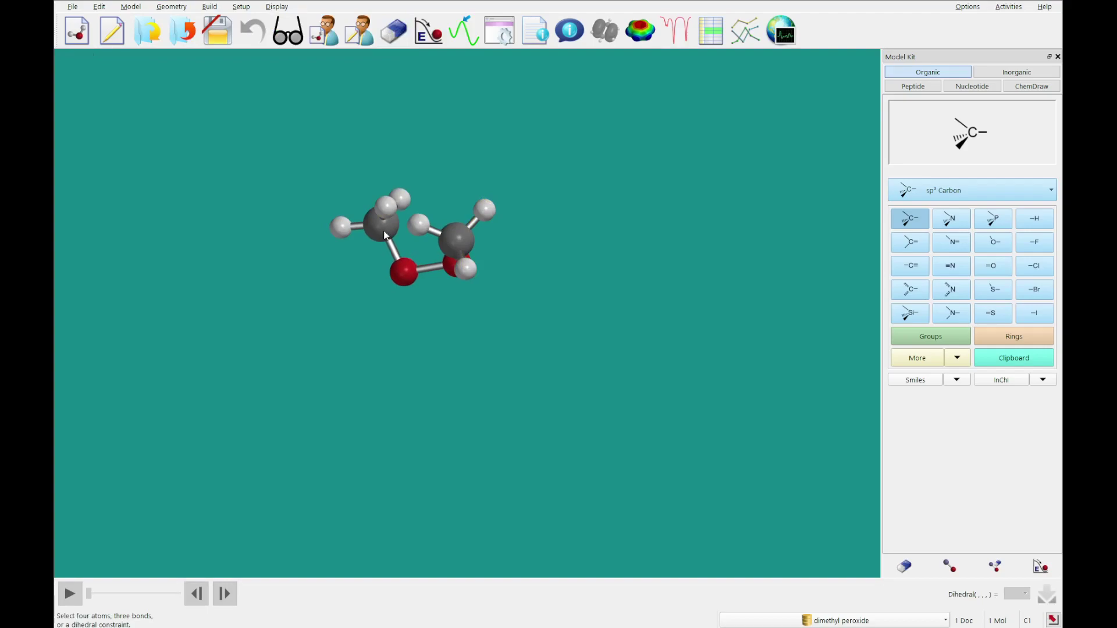
click(403, 274)
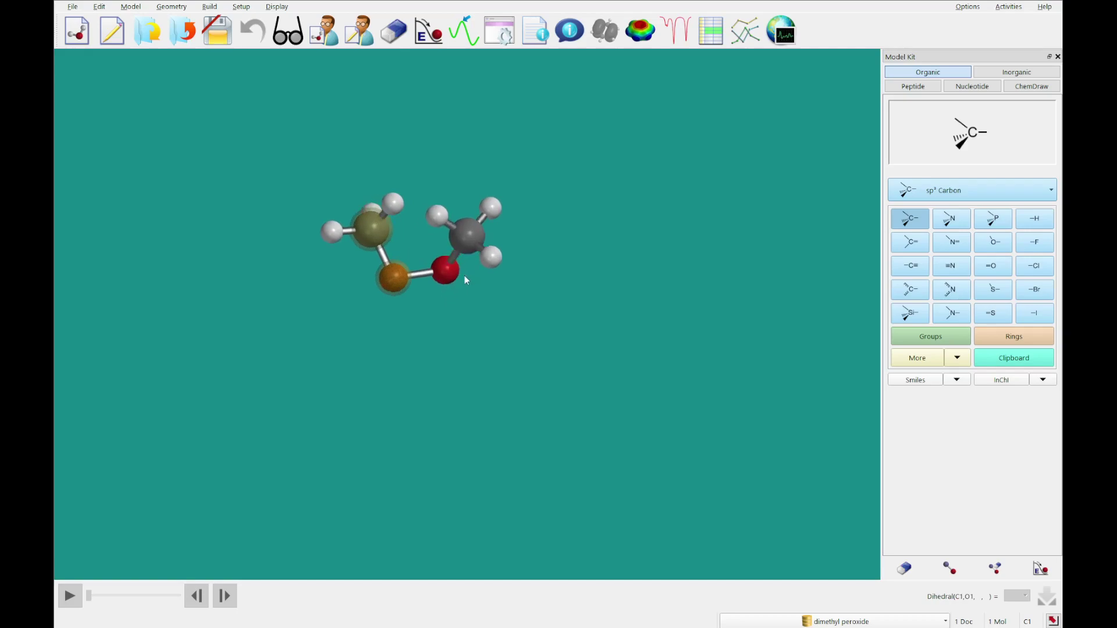
click(448, 271)
click(467, 236)
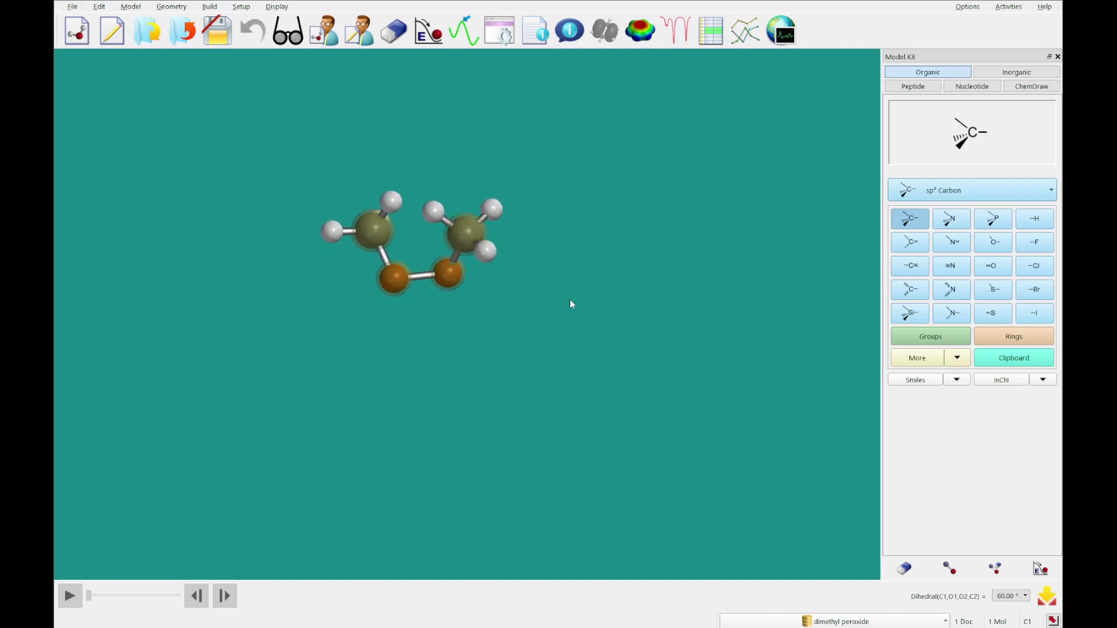
drag(570, 300, 556, 311)
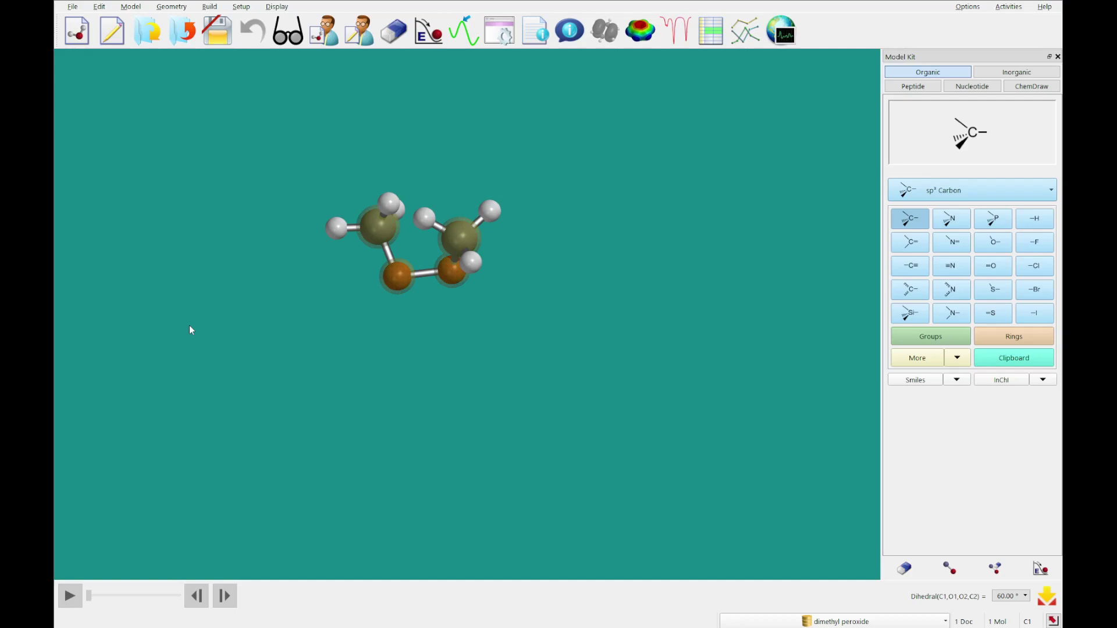
Step: Constrain the C–O–O–C dihedral angle of dimethyl peroxide and lock the constraint
click(177, 8)
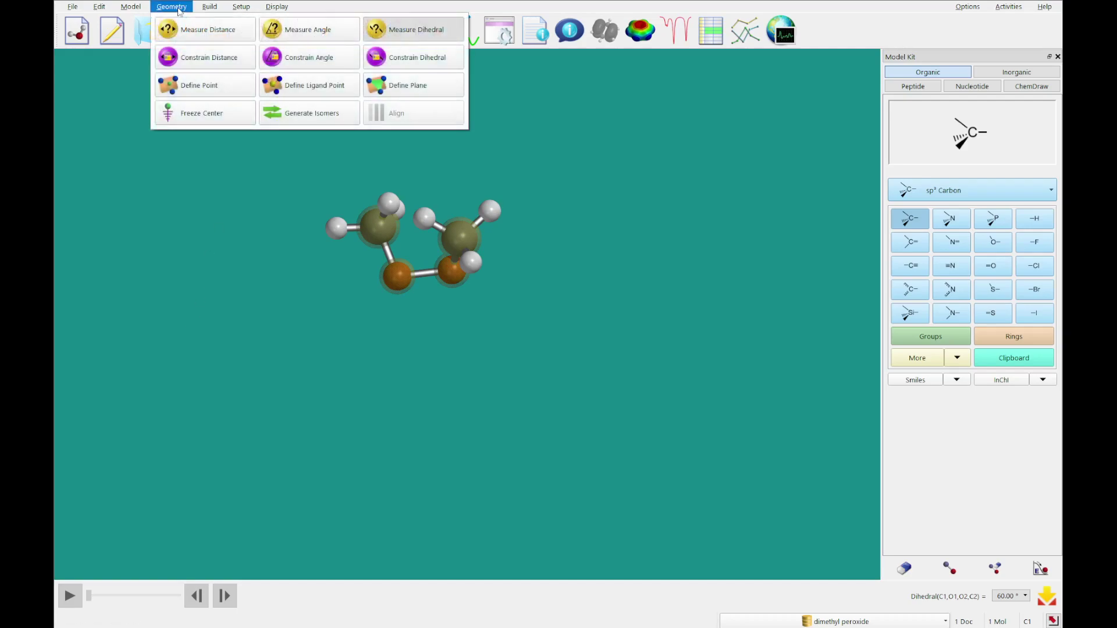
click(407, 57)
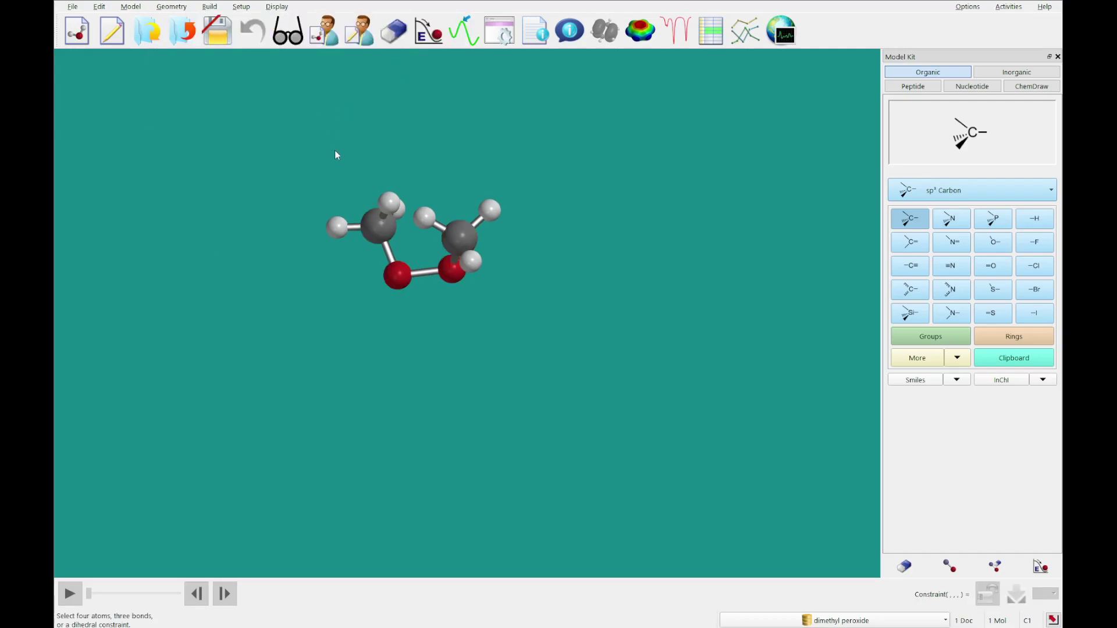
click(375, 230)
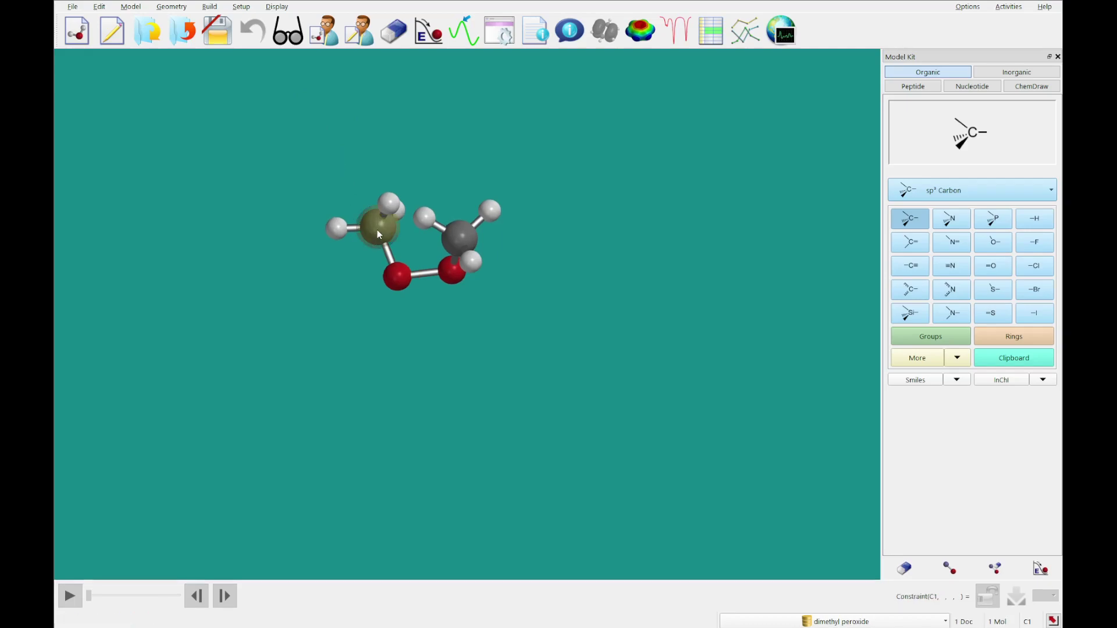
click(398, 276)
click(454, 272)
click(456, 238)
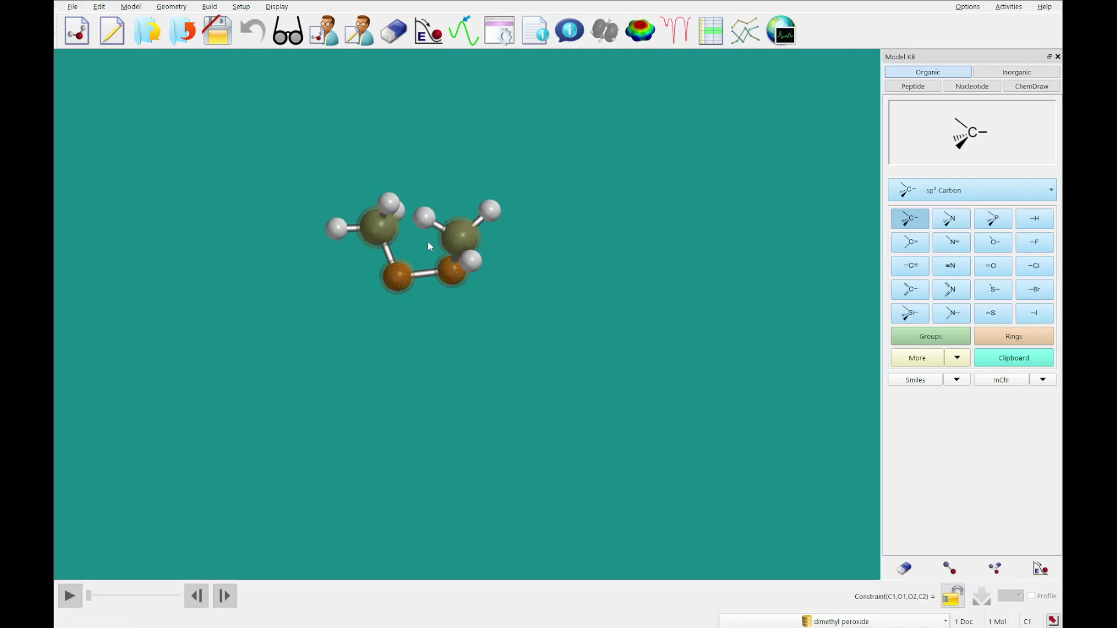
click(951, 597)
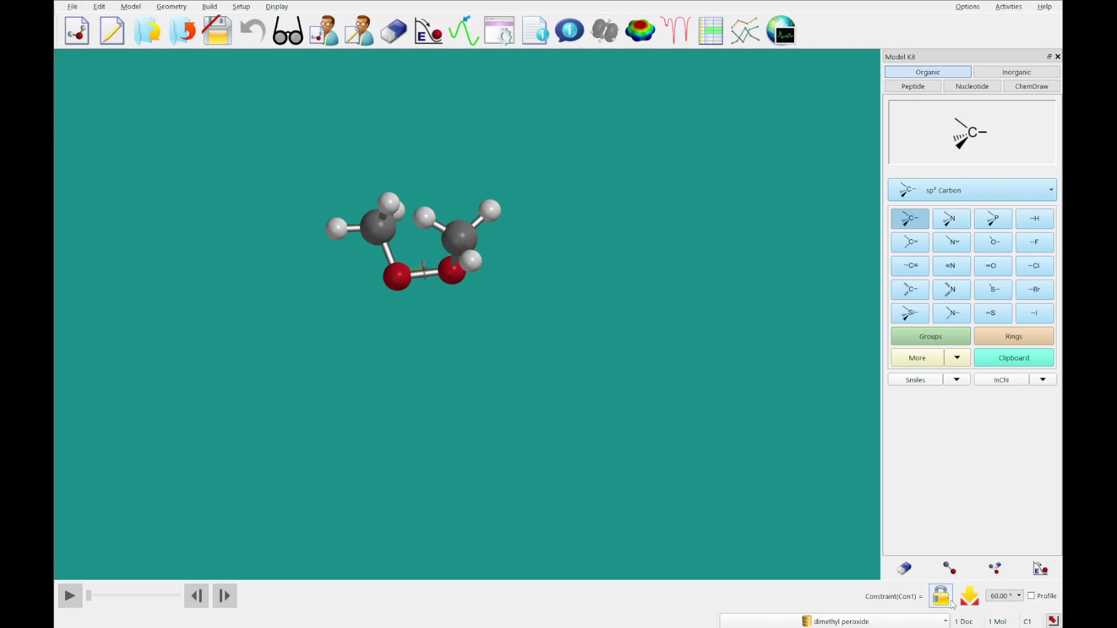
Step: Make the C–O–O–C dihedral constraint a profile running from 180° to 0°
click(1034, 598)
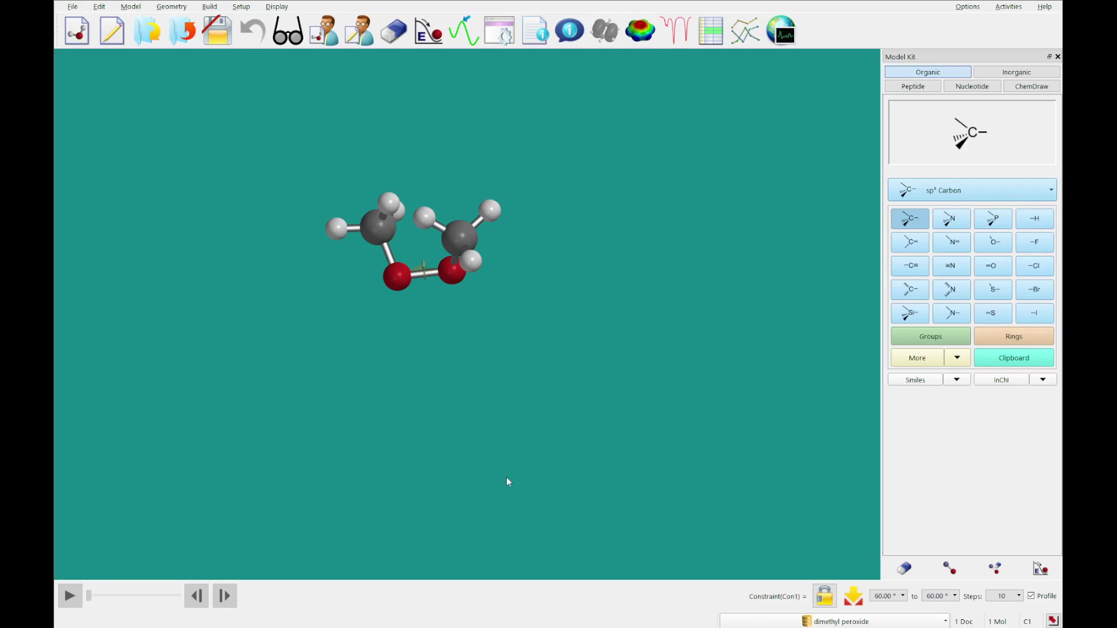
click(888, 596)
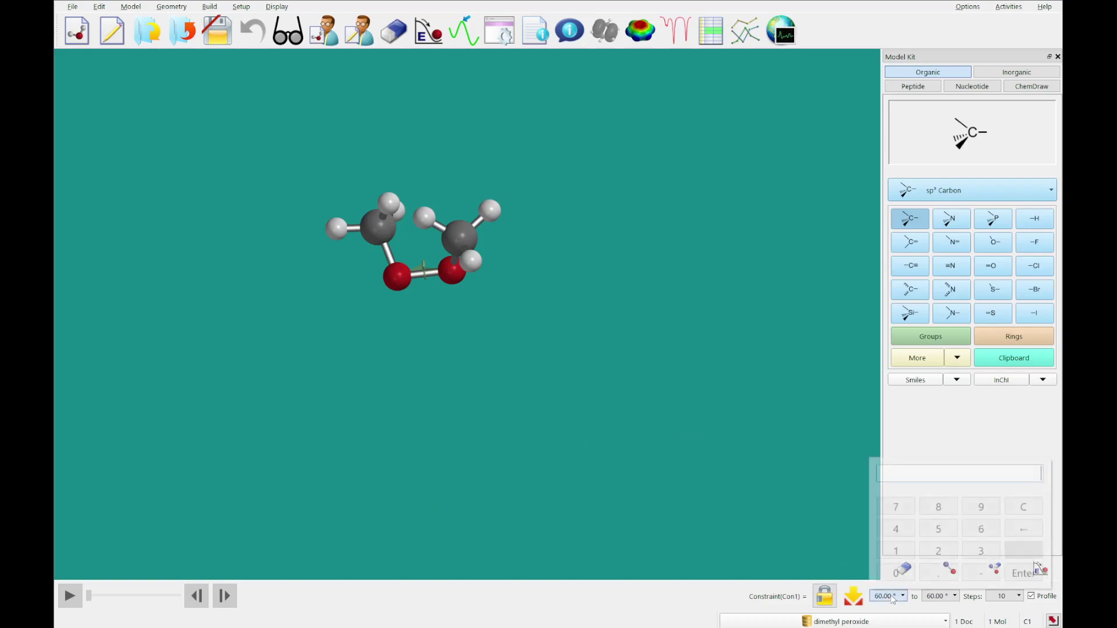
click(895, 550)
click(937, 506)
click(895, 573)
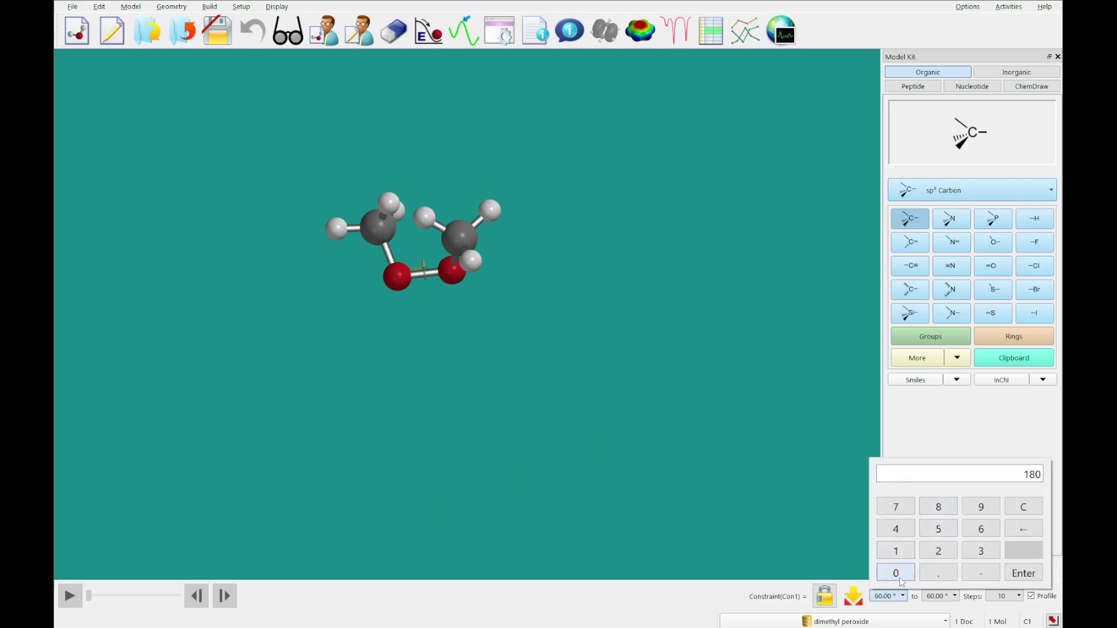
click(1023, 573)
click(943, 598)
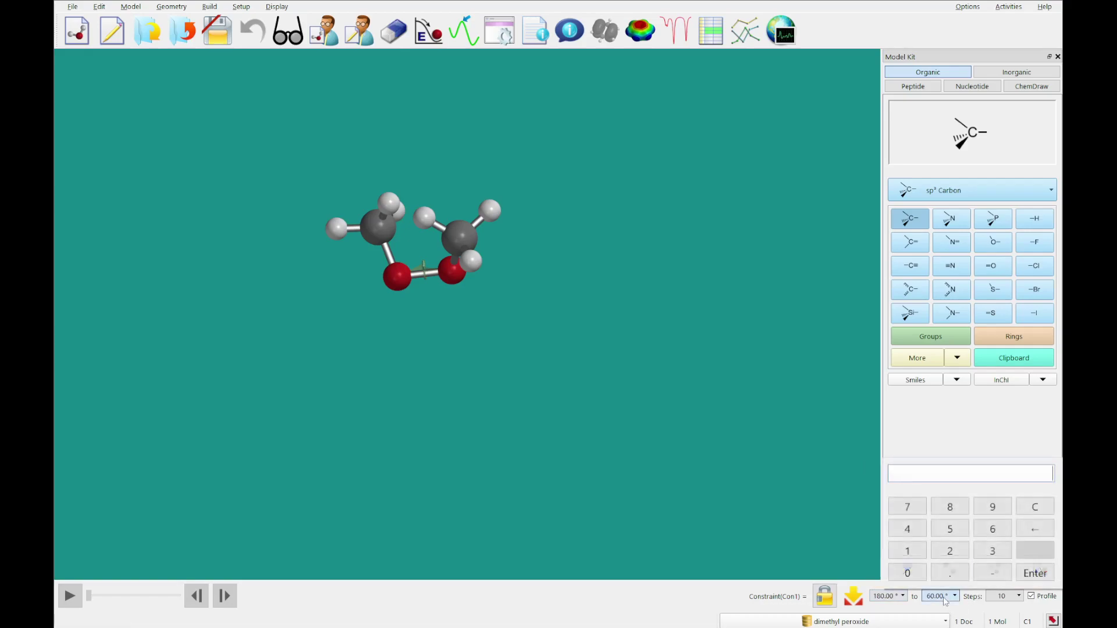
click(907, 573)
click(1035, 573)
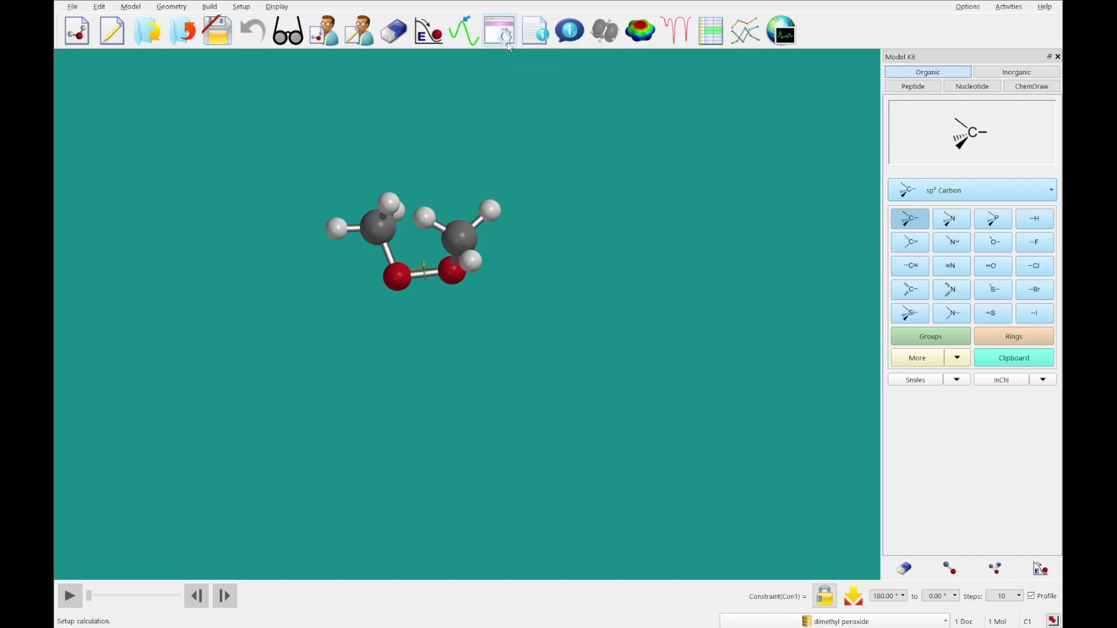
Step: Set up an Energy Profile calculation using the Hartree-Fock method with the 6-31G* basis set in gas
click(507, 42)
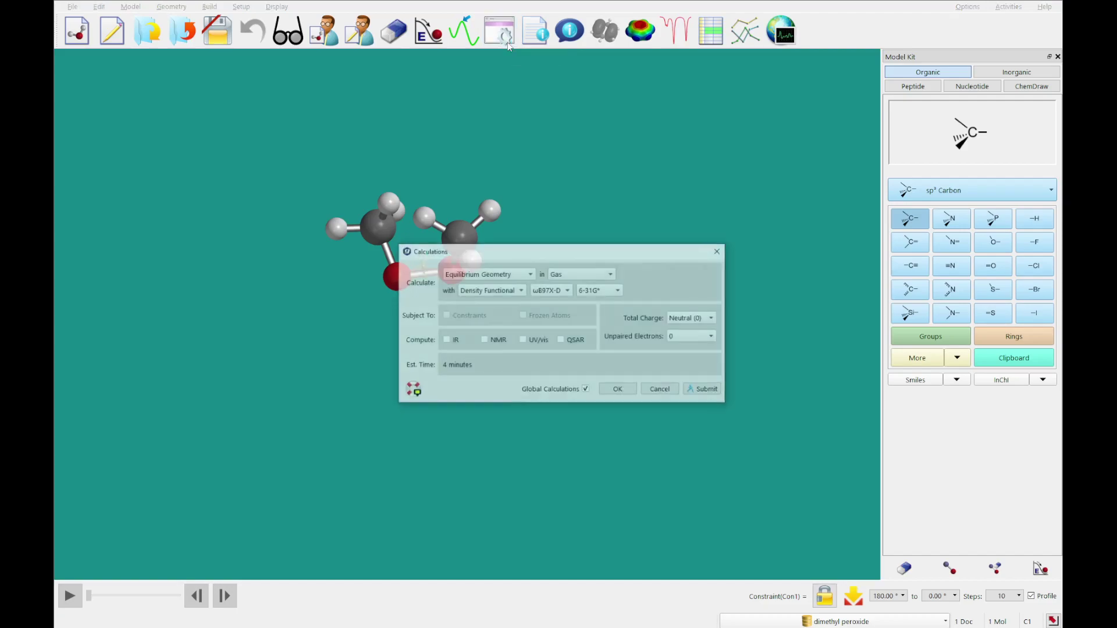
click(503, 296)
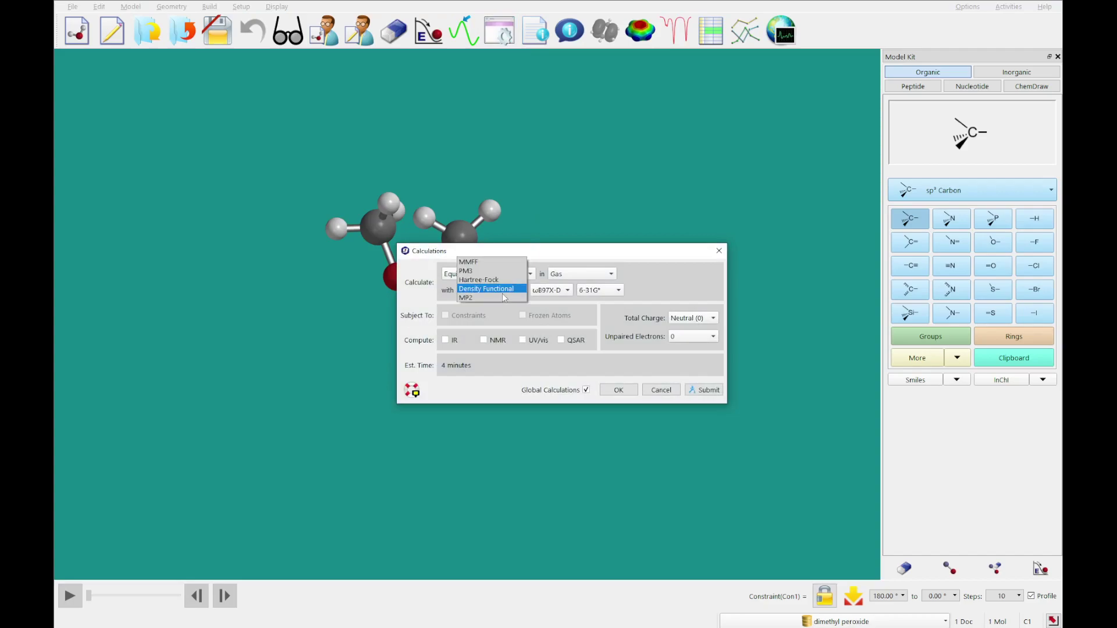
click(497, 281)
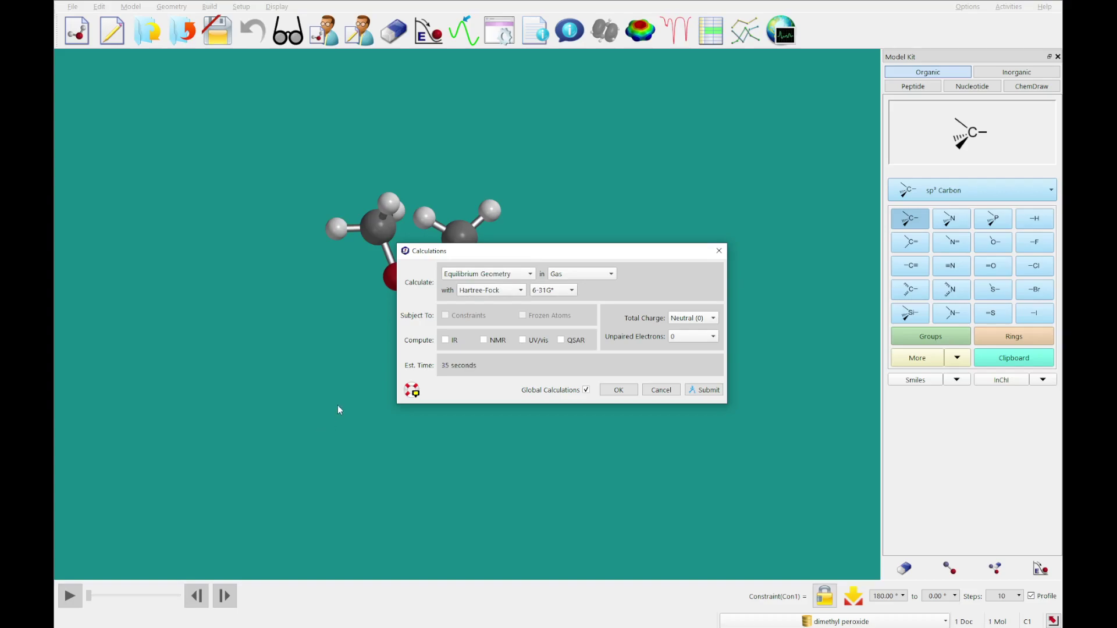
click(494, 276)
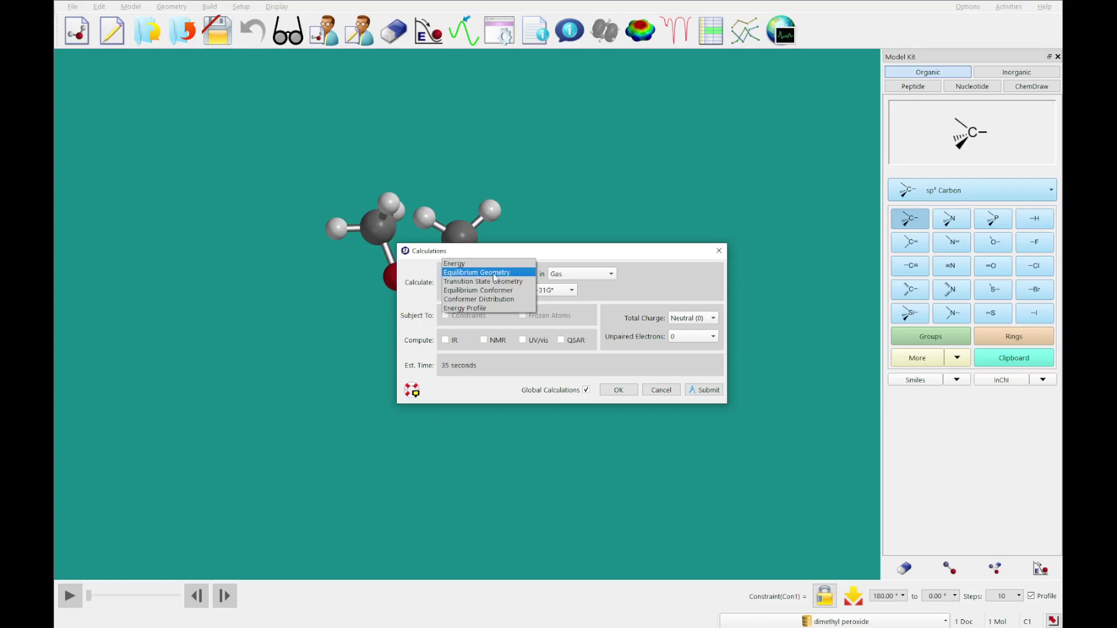
click(482, 308)
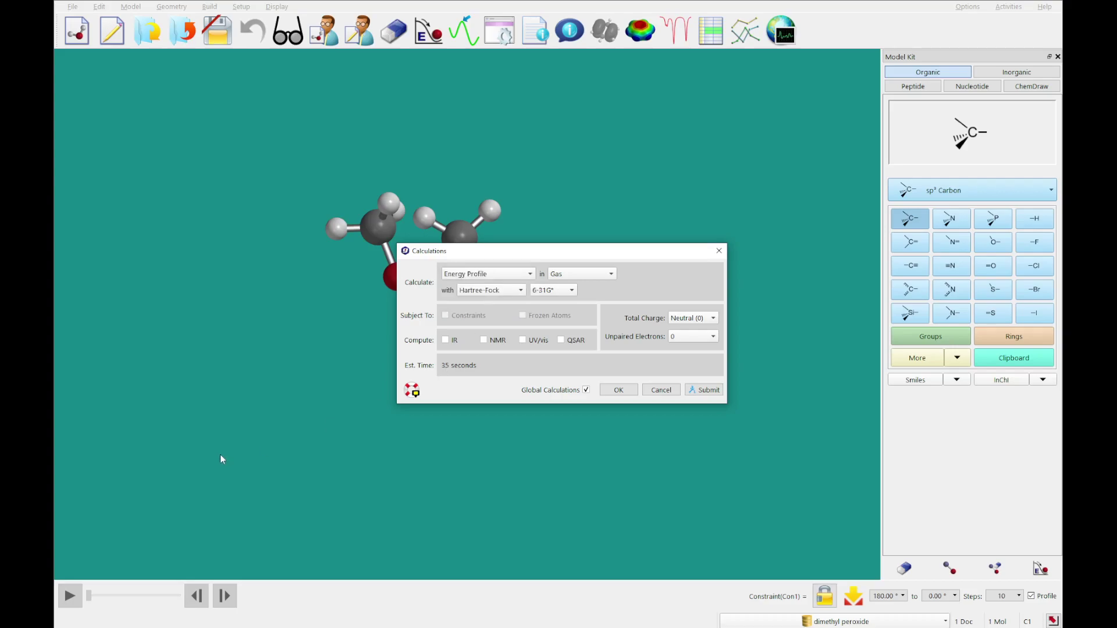
Step: Submit the energy profile calculation, saving the document as dimethyl peroxide.spartan in the Spartan Student v.9 Tutorials folder
click(704, 390)
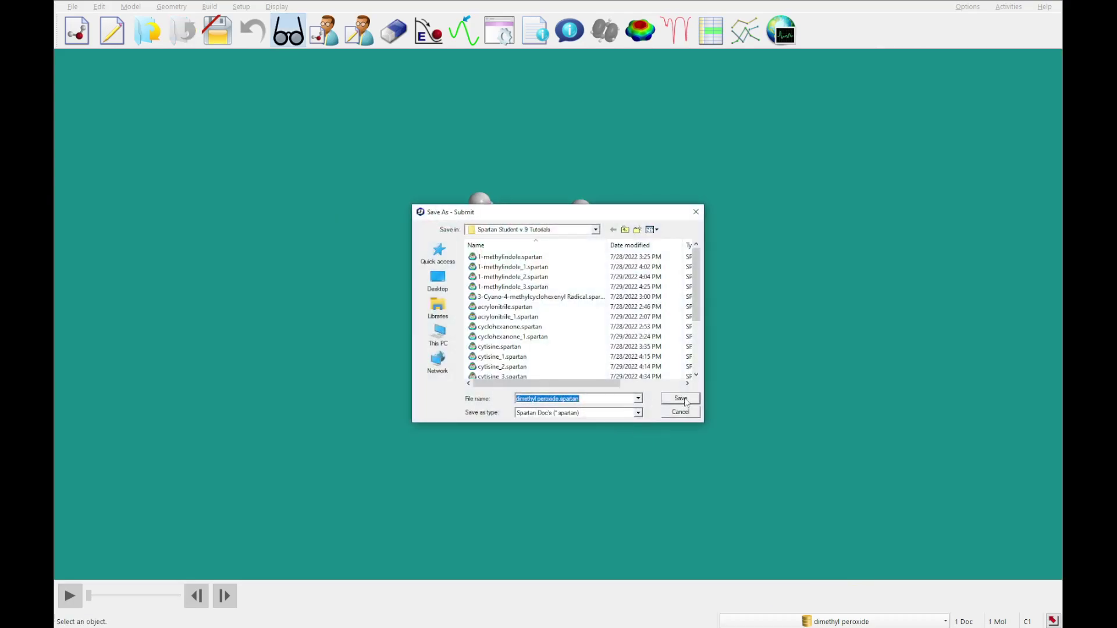
click(684, 400)
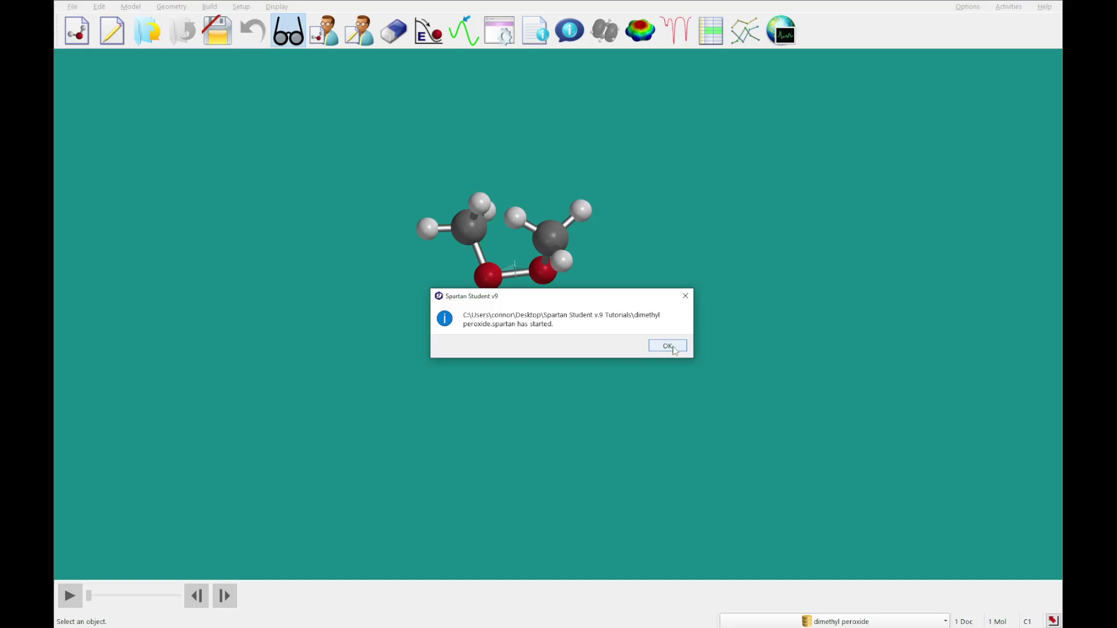
click(667, 346)
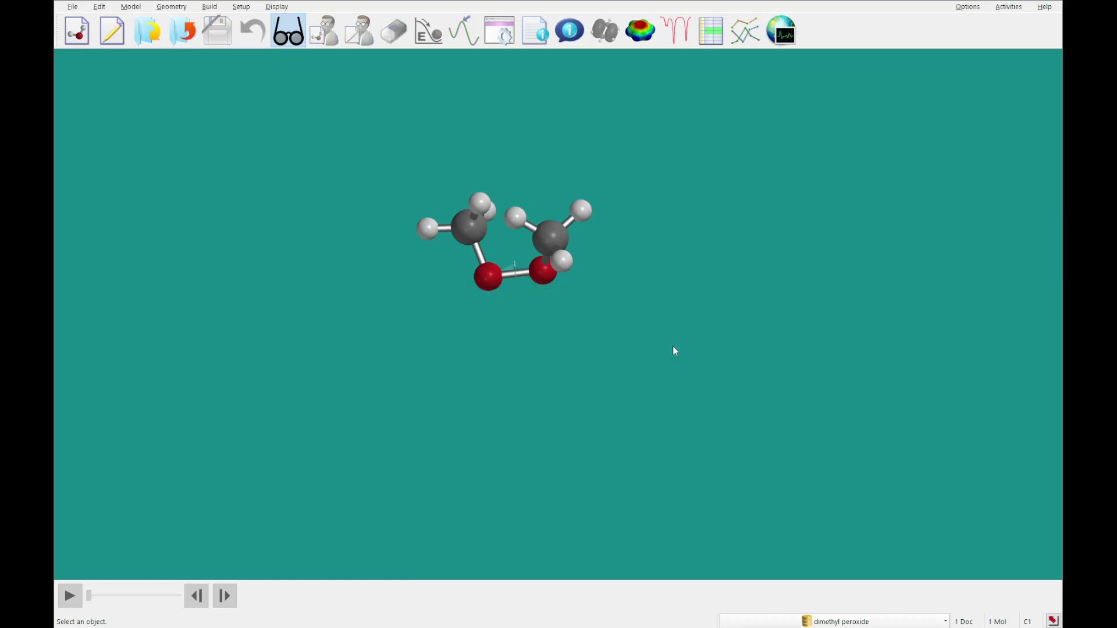
click(603, 348)
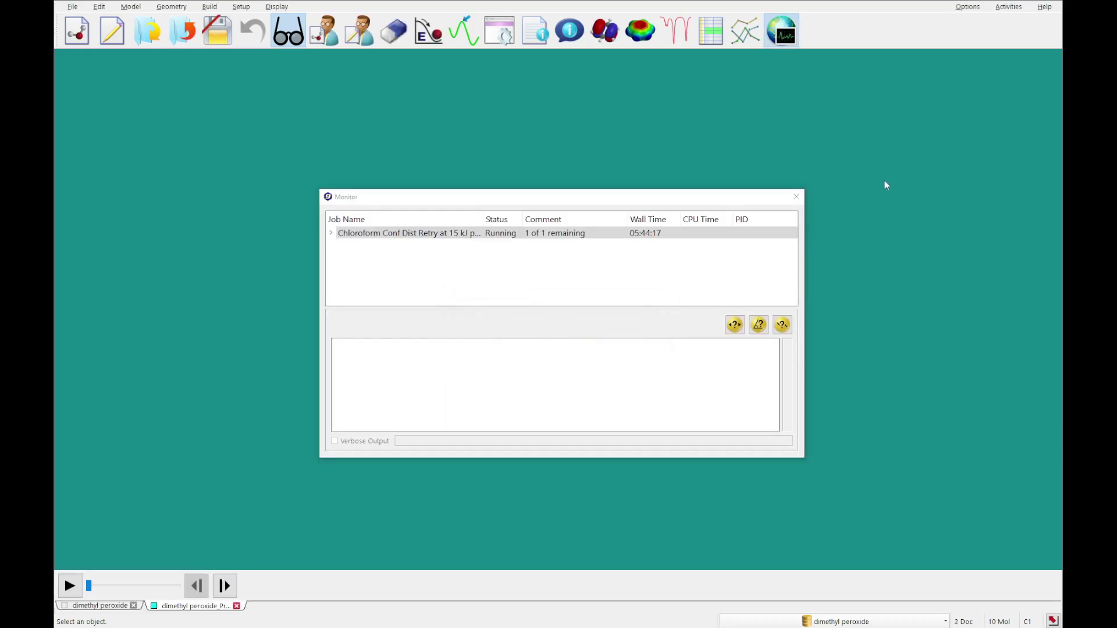
Step: Dismiss the job monitor and align all the molecules of the dimethyl peroxide energy profile
click(795, 200)
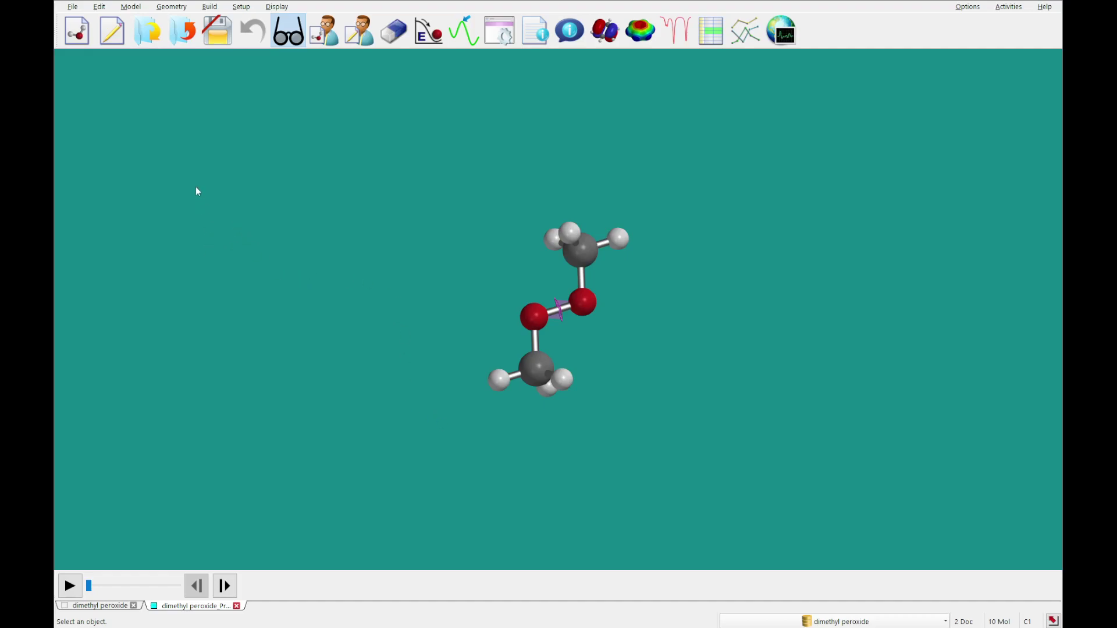
click(174, 7)
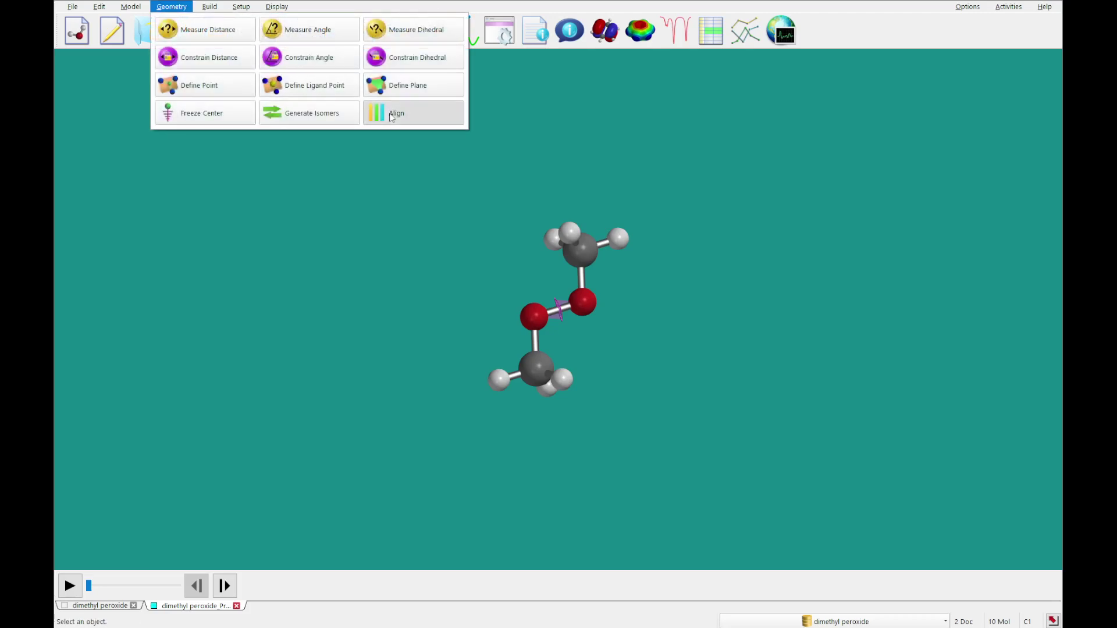
click(390, 114)
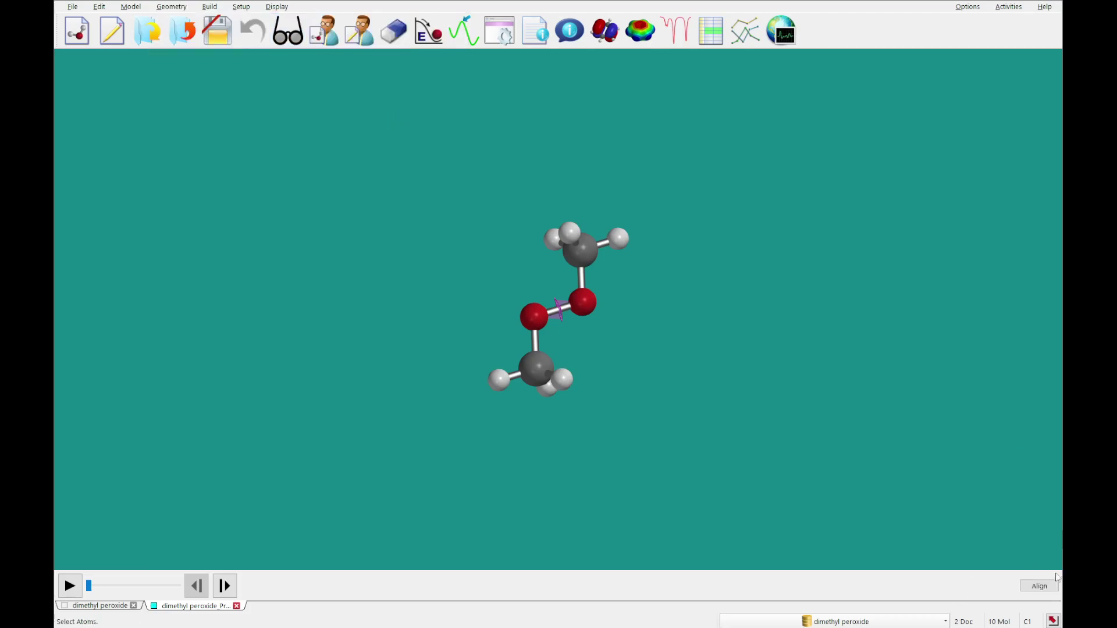
click(1044, 586)
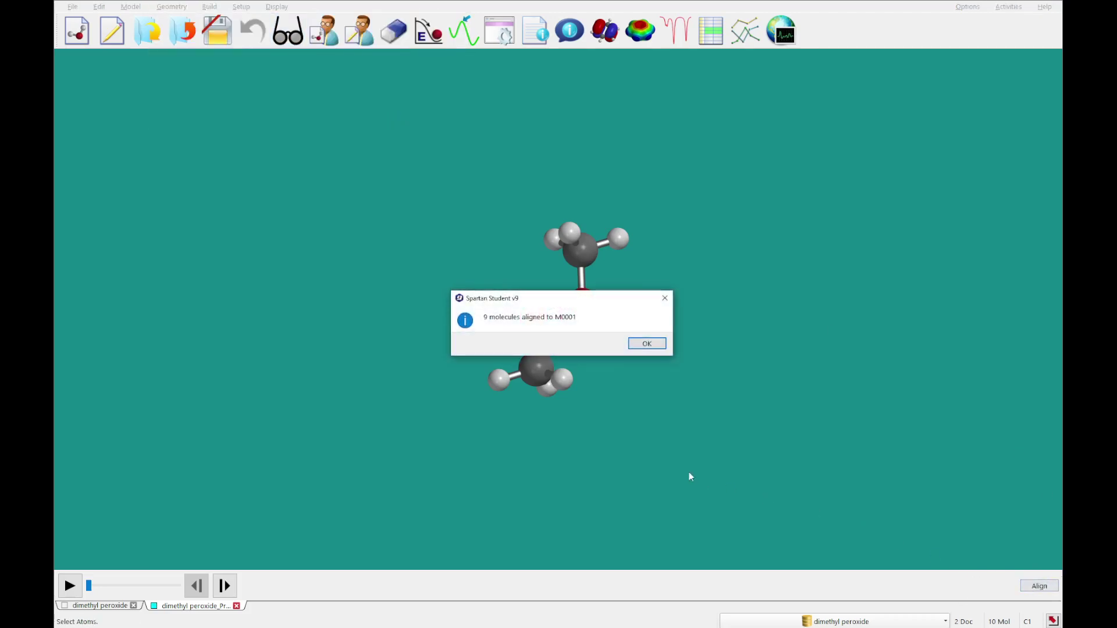
click(647, 343)
Step: Step forward through the aligned profile conformers to examine the rotation about the O–O bond
click(227, 586)
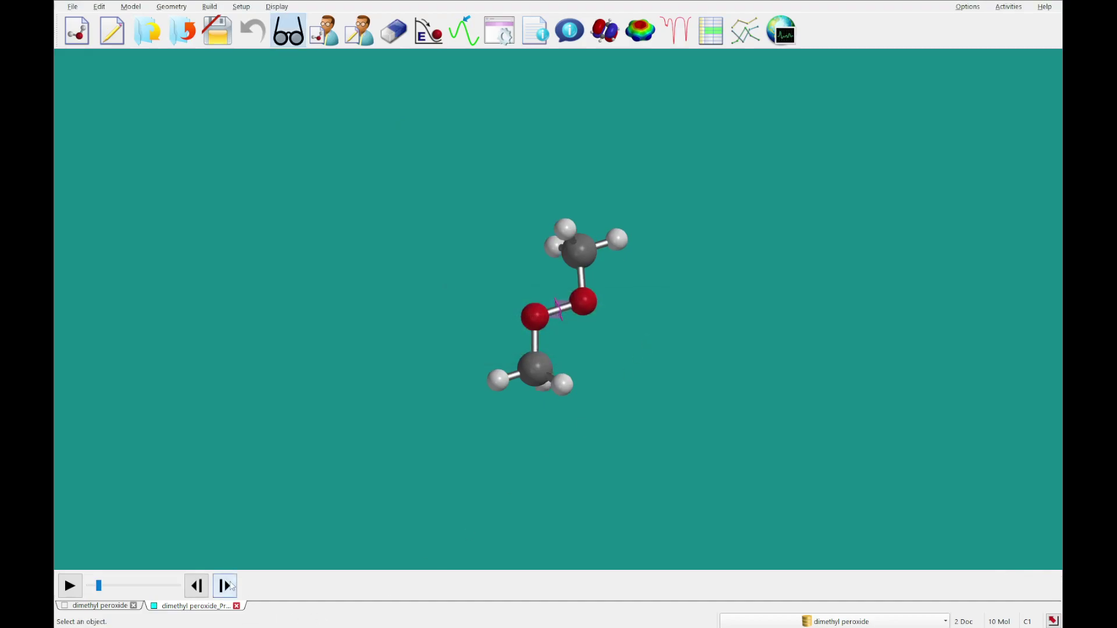
click(227, 585)
click(227, 585)
click(227, 585)
click(229, 585)
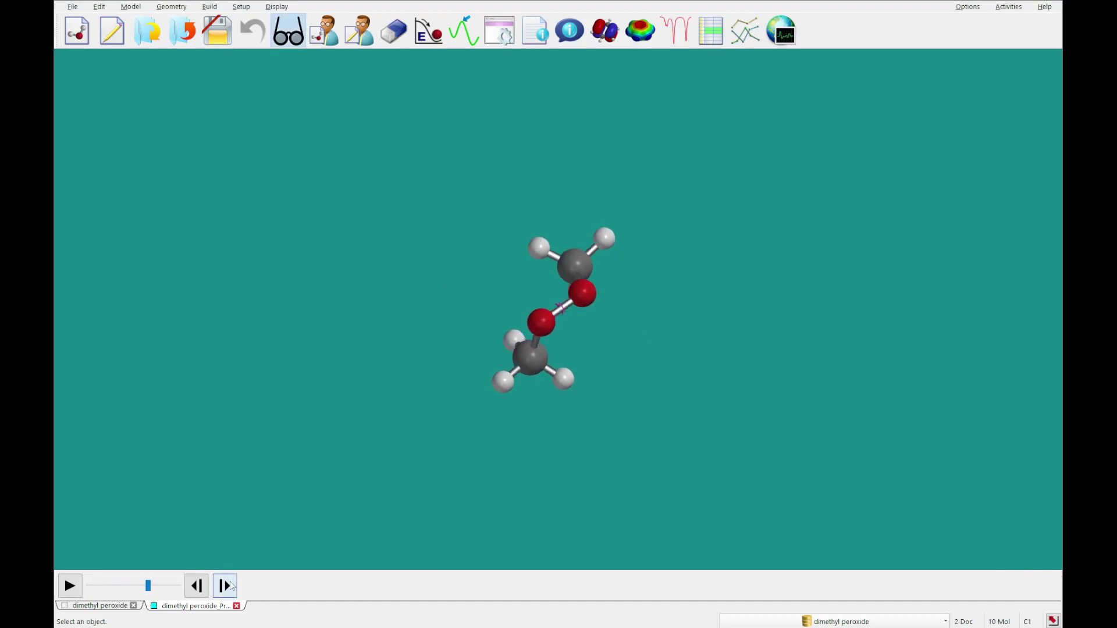
click(230, 585)
click(229, 585)
click(230, 585)
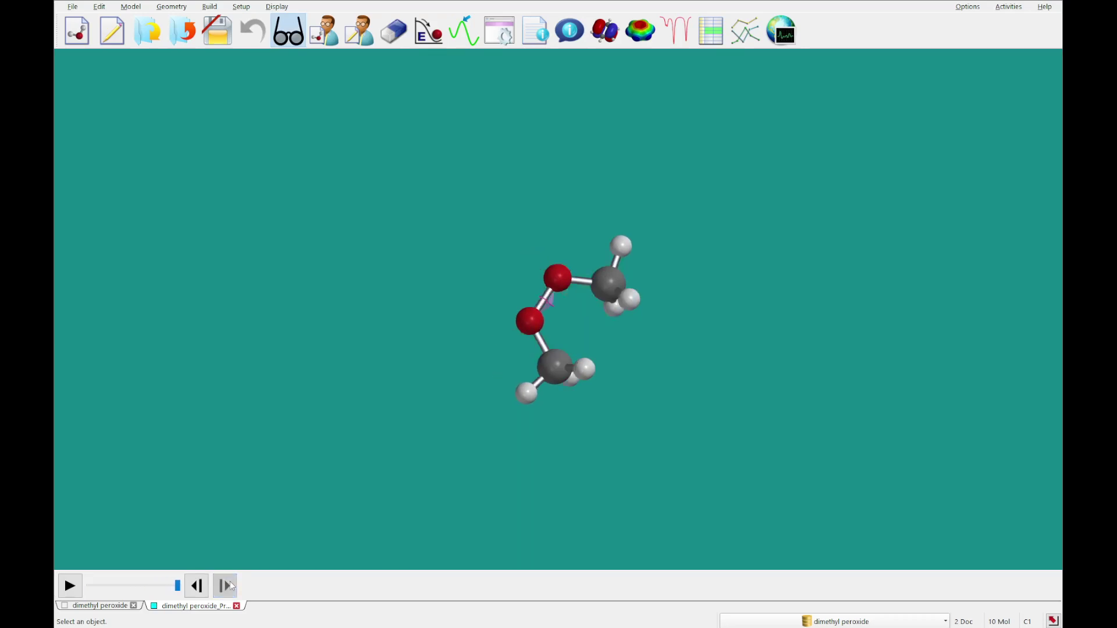
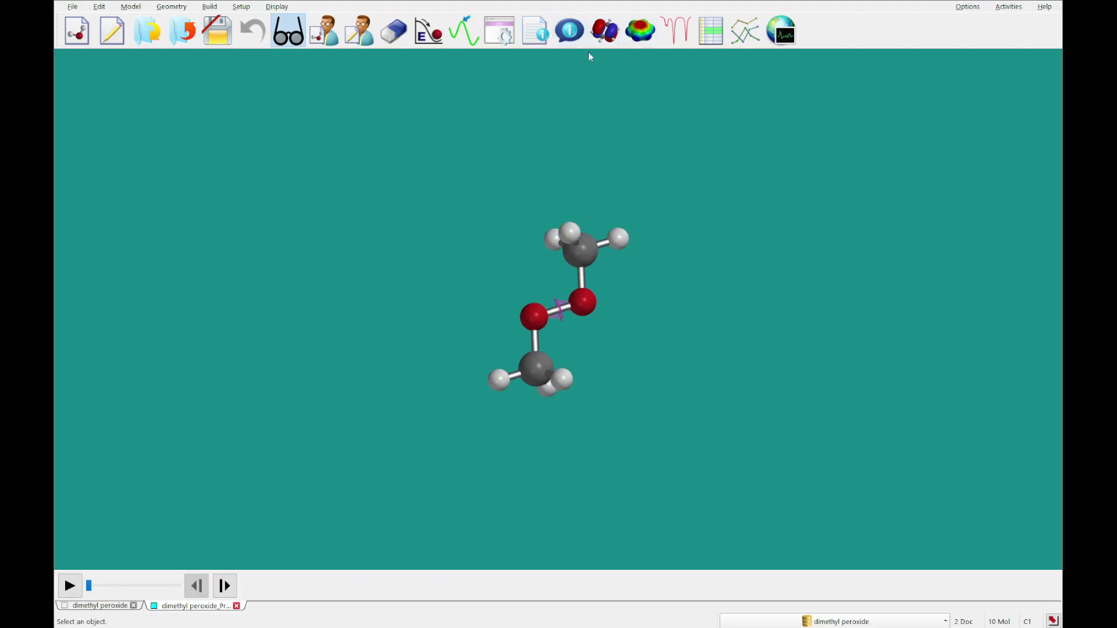
Step: Open the profile's spreadsheet and add a relative energy column, Δ Energy (kJ/mol), calculated from the molecules
click(707, 45)
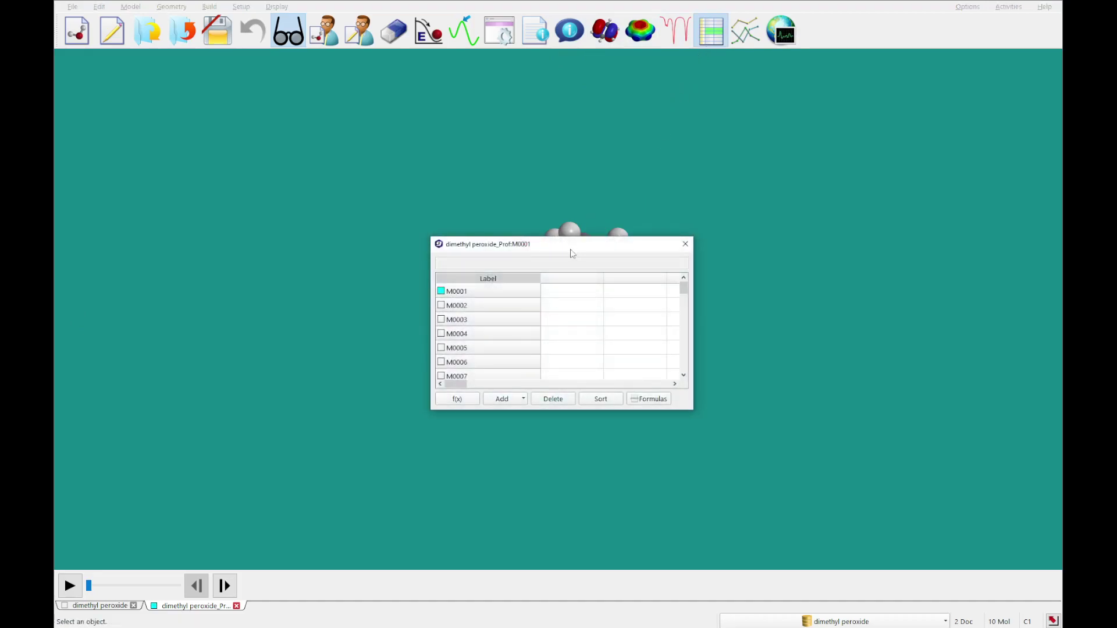
drag(568, 249, 779, 148)
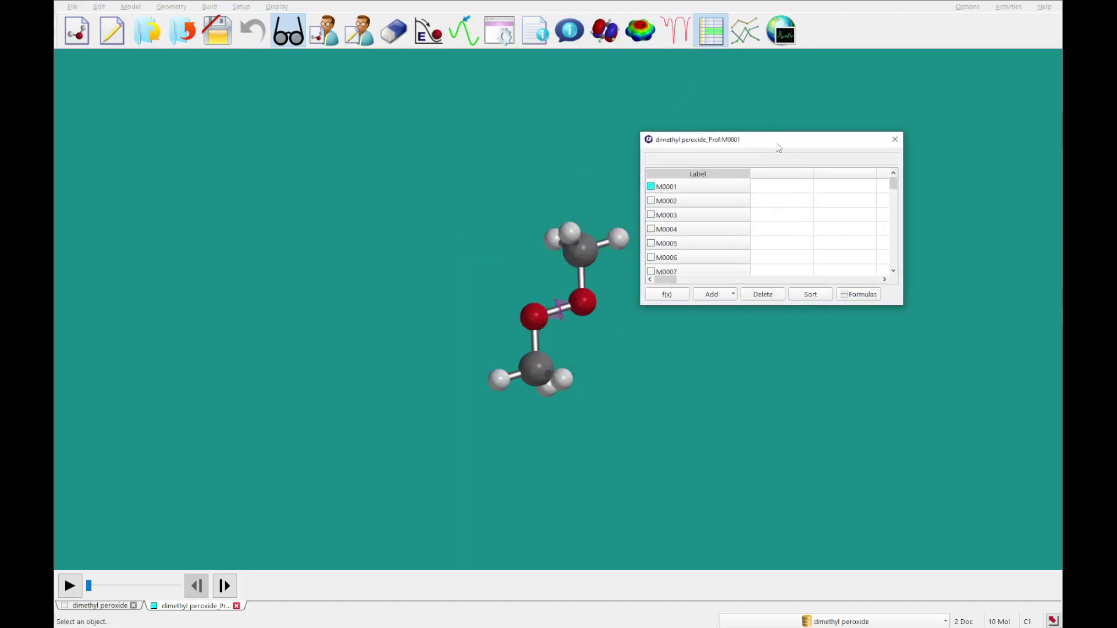
click(771, 174)
click(729, 295)
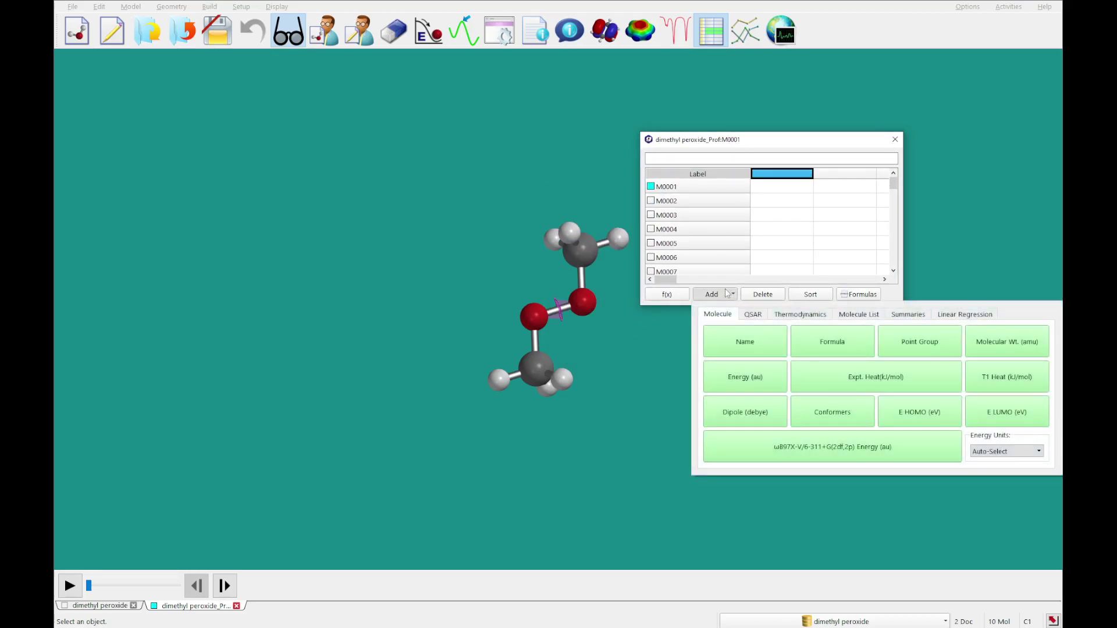
click(862, 313)
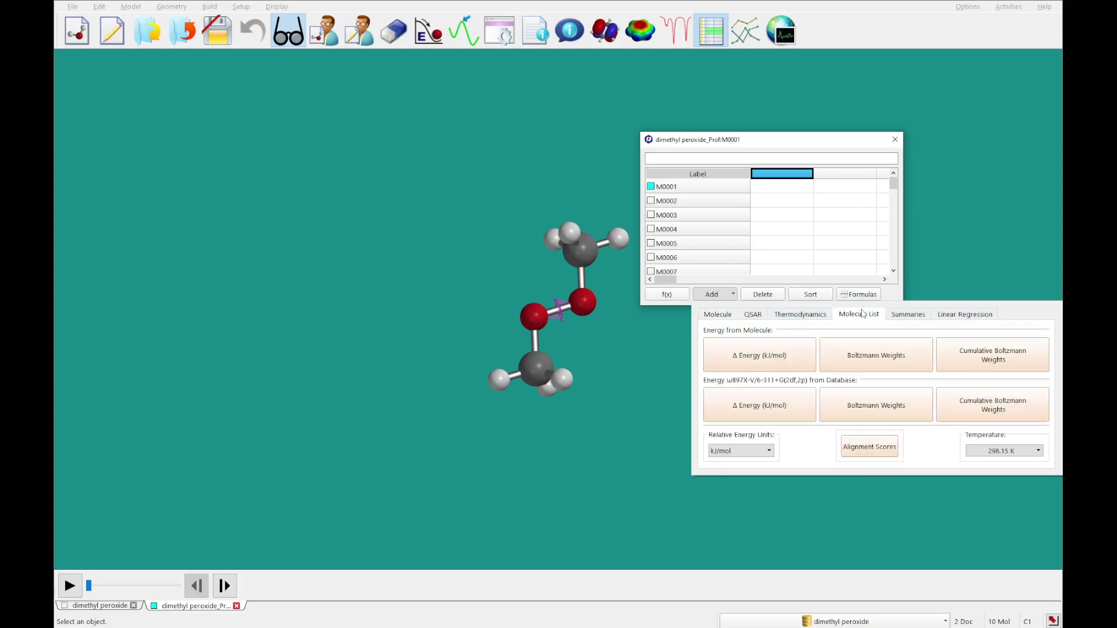
click(773, 350)
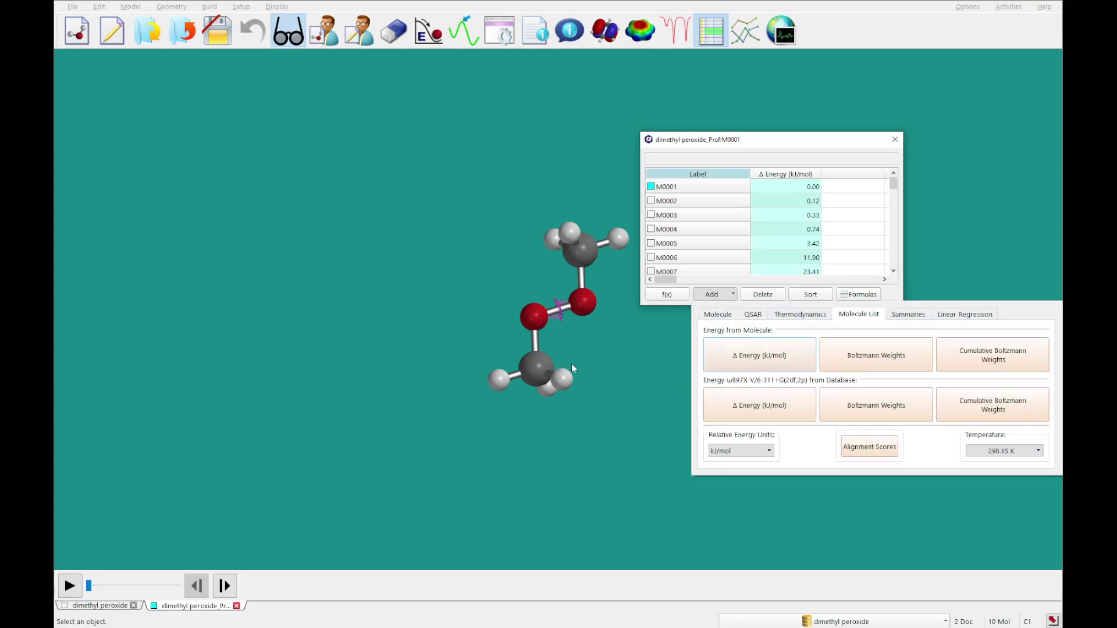
click(610, 392)
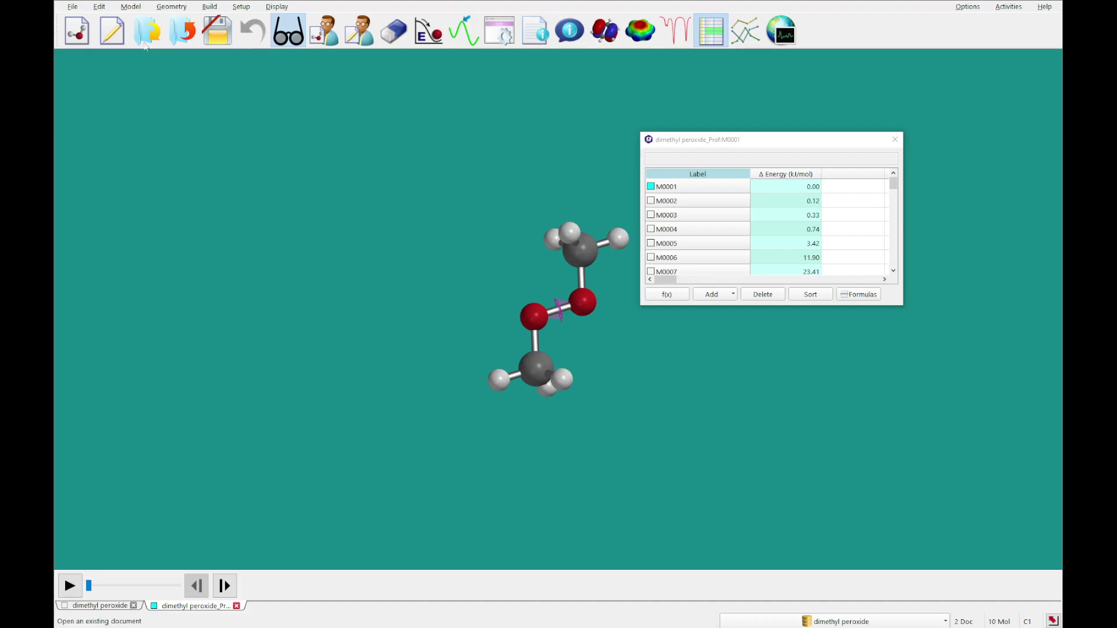
Step: Post the C–O–O–C dihedral constraint values to the spreadsheet and widen it to show the new column
click(171, 7)
click(386, 63)
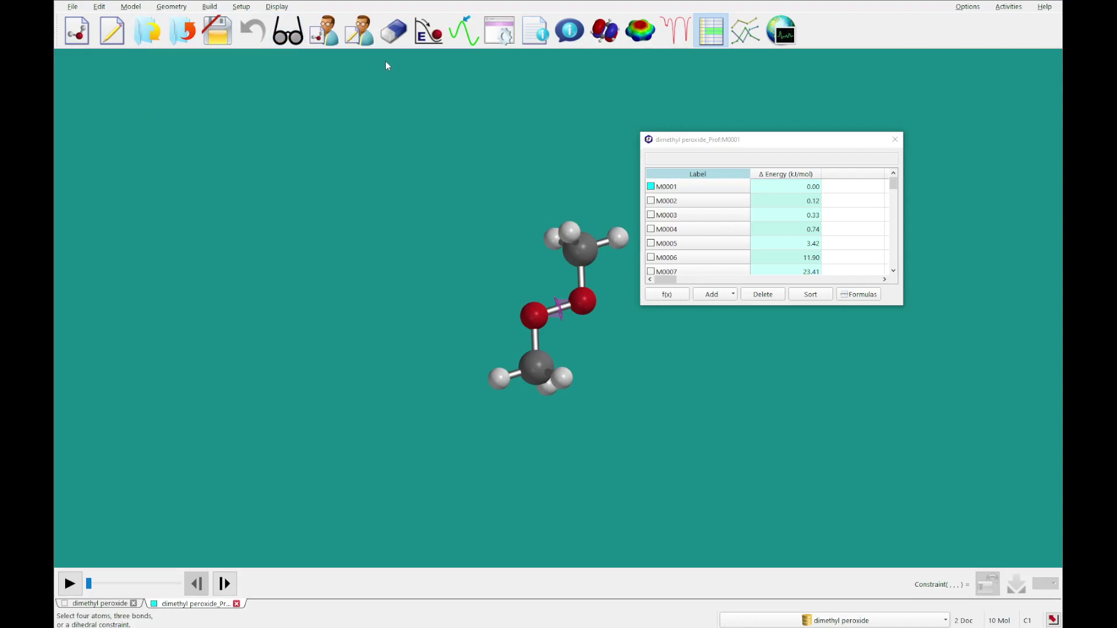
mouse_move(522, 277)
mouse_down()
mouse_move(511, 279)
mouse_move(598, 281)
mouse_move(527, 217)
mouse_move(543, 287)
mouse_up()
scroll(572, 296, up, 5)
click(561, 298)
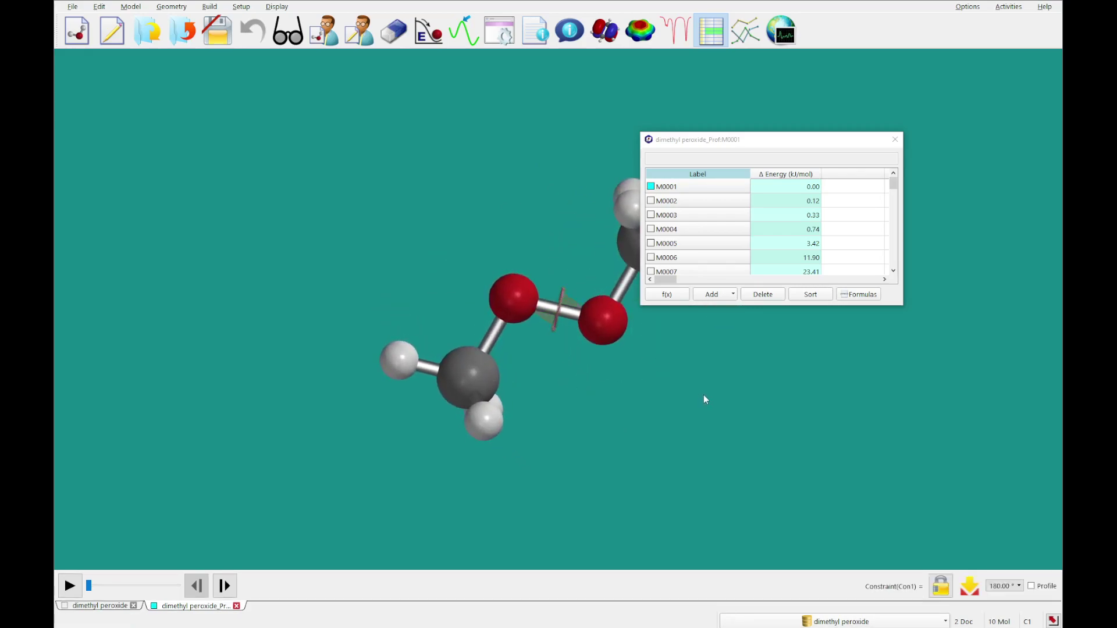
click(968, 589)
drag(904, 214, 919, 214)
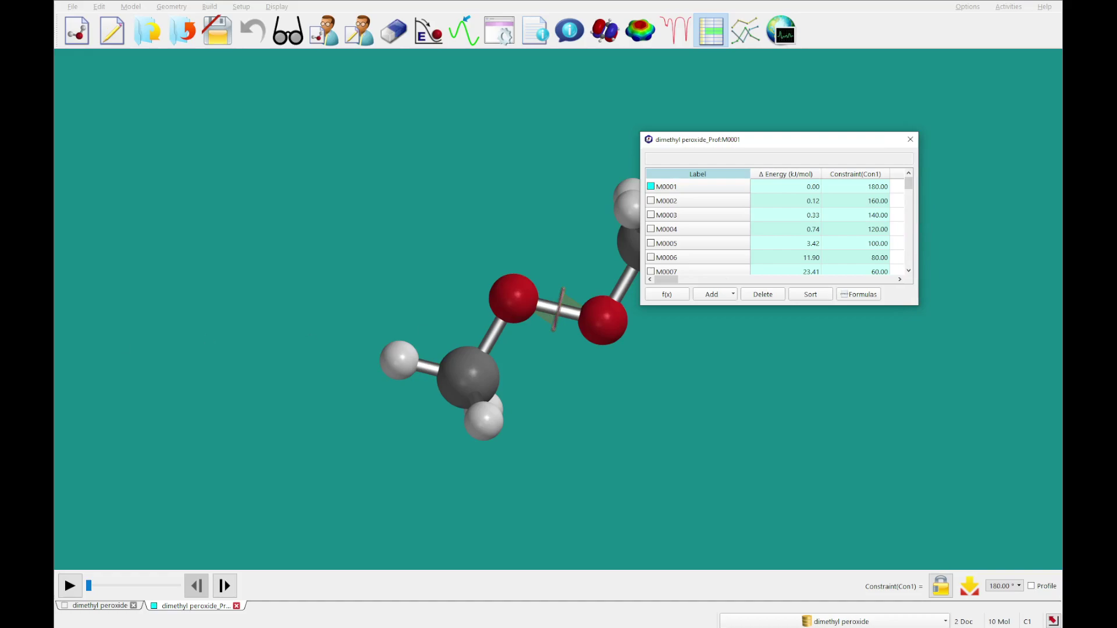
Step: Open the plots pane and move the spreadsheet clear of the plot area
click(745, 30)
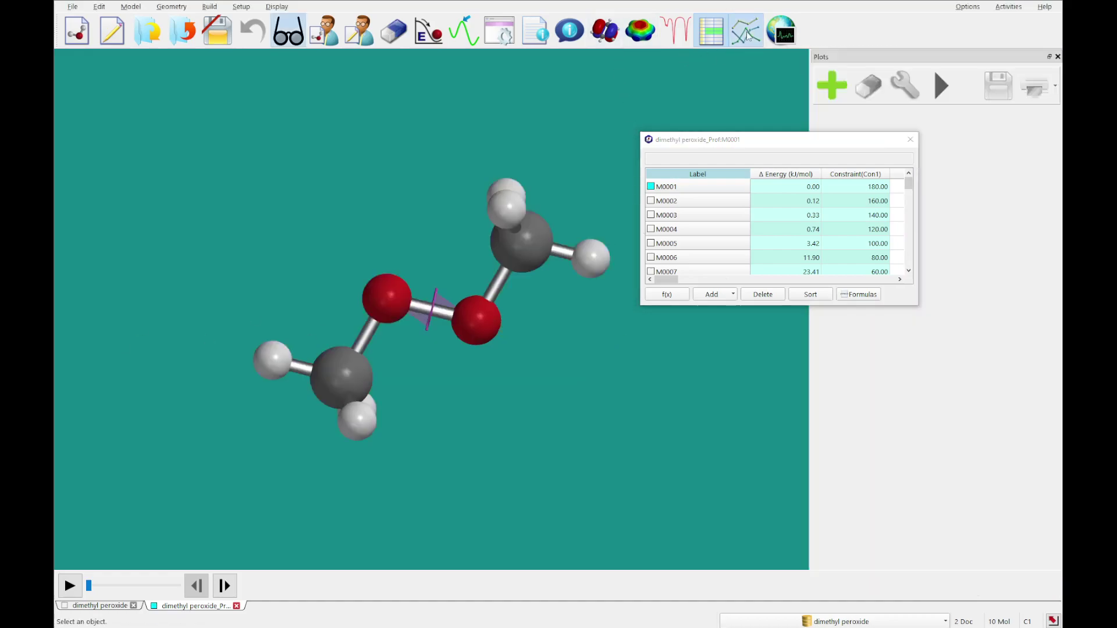
drag(794, 141, 217, 85)
click(831, 86)
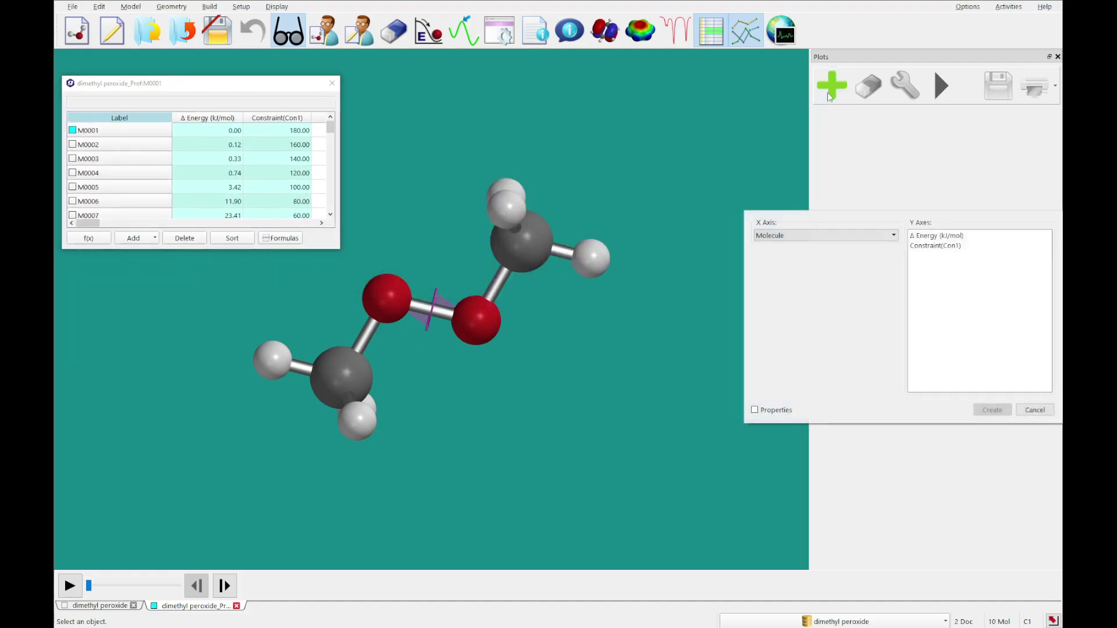
click(817, 244)
click(817, 256)
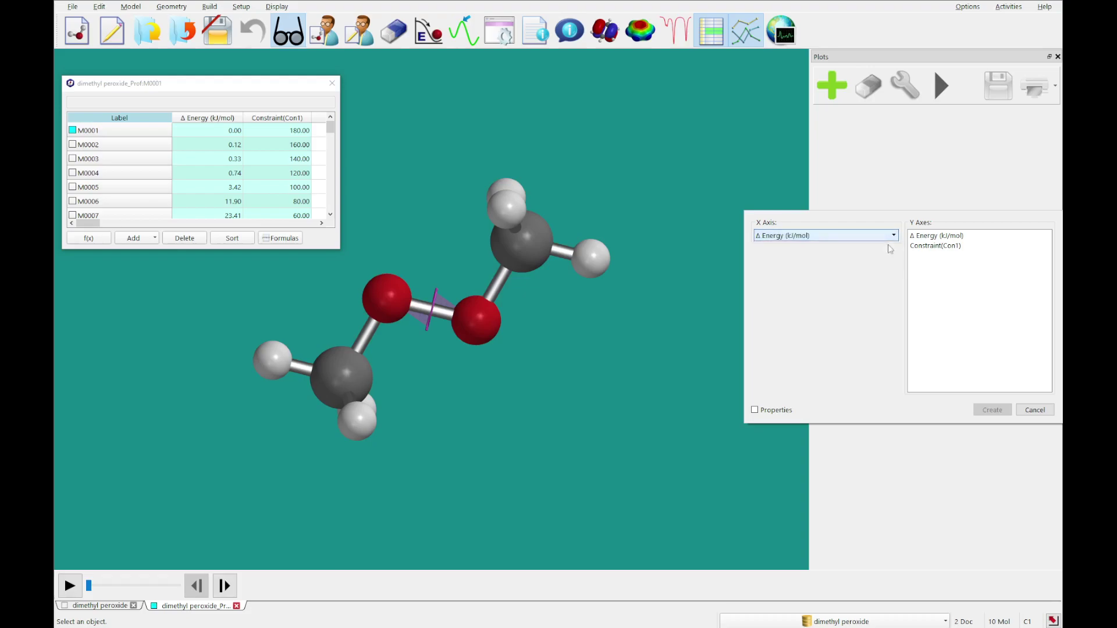
click(922, 249)
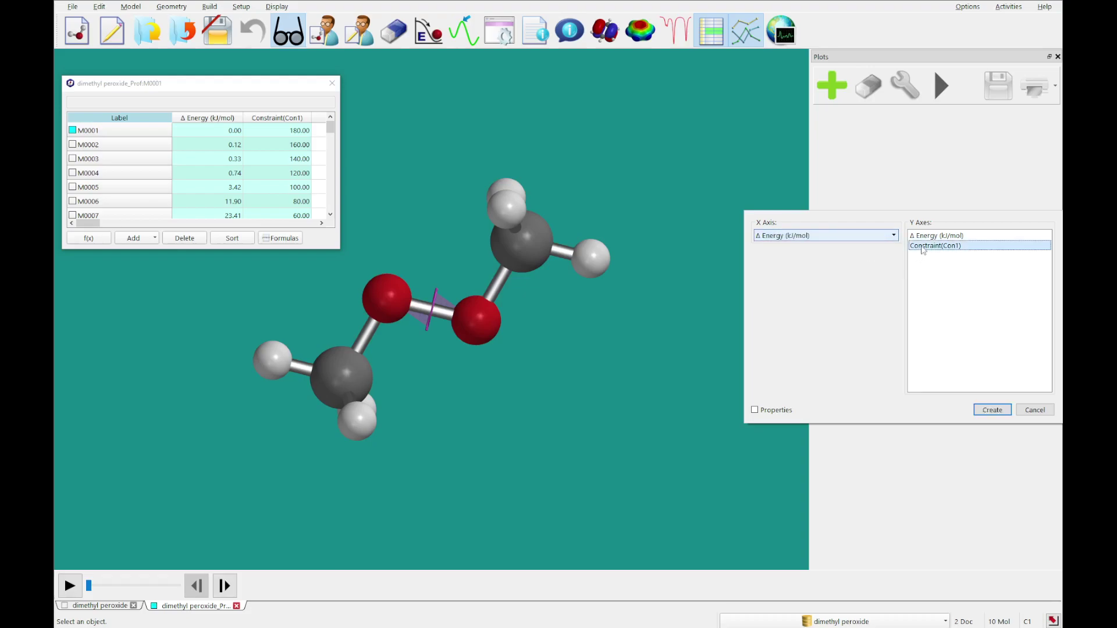
click(989, 410)
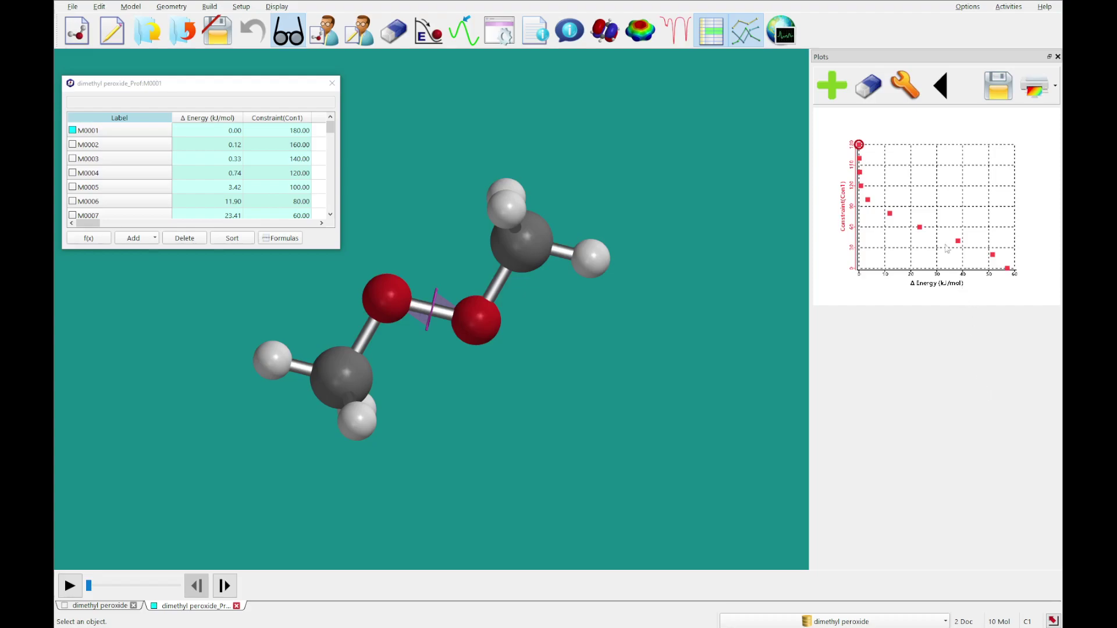
click(879, 92)
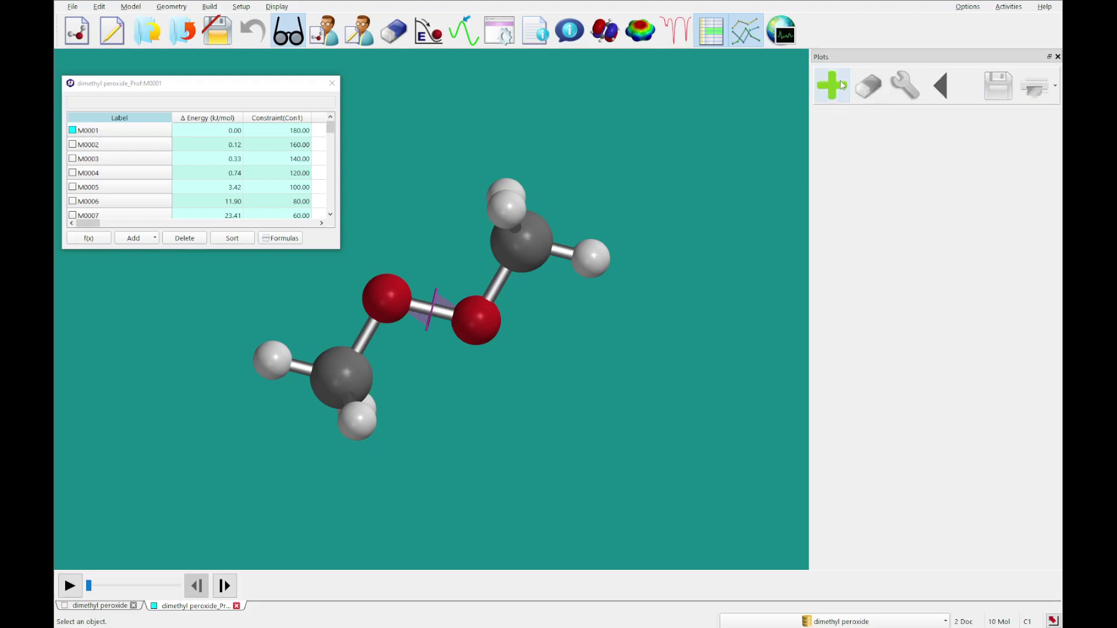
Step: Create a plot with Constraint(Con1) on the X axis and Δ Energy (kJ/mol) on the Y axis
click(831, 86)
click(829, 236)
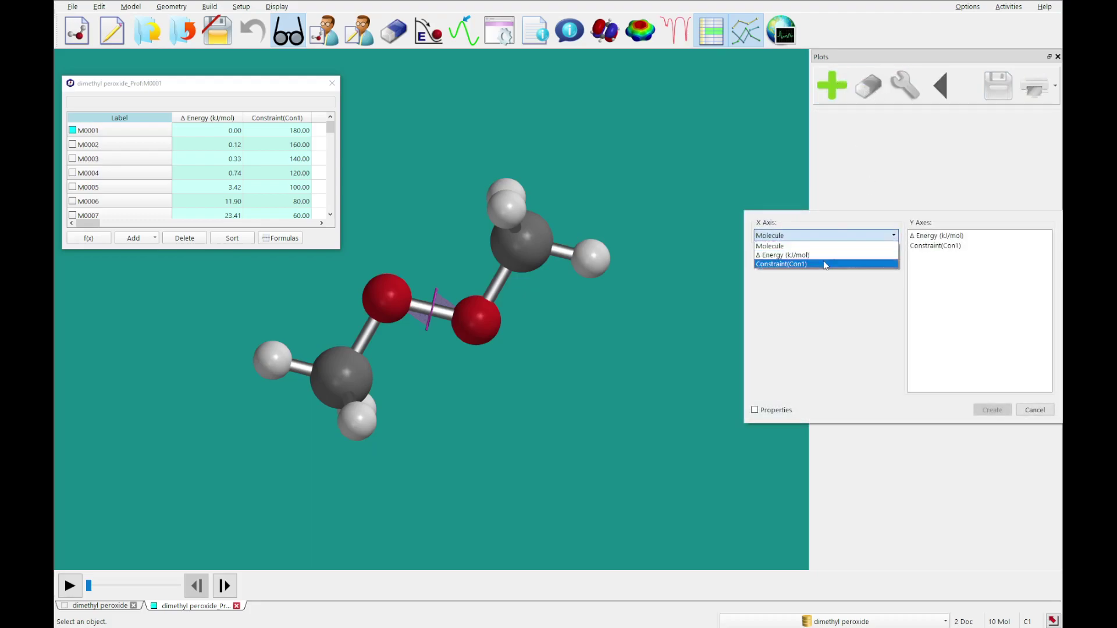
click(825, 265)
click(933, 236)
click(992, 411)
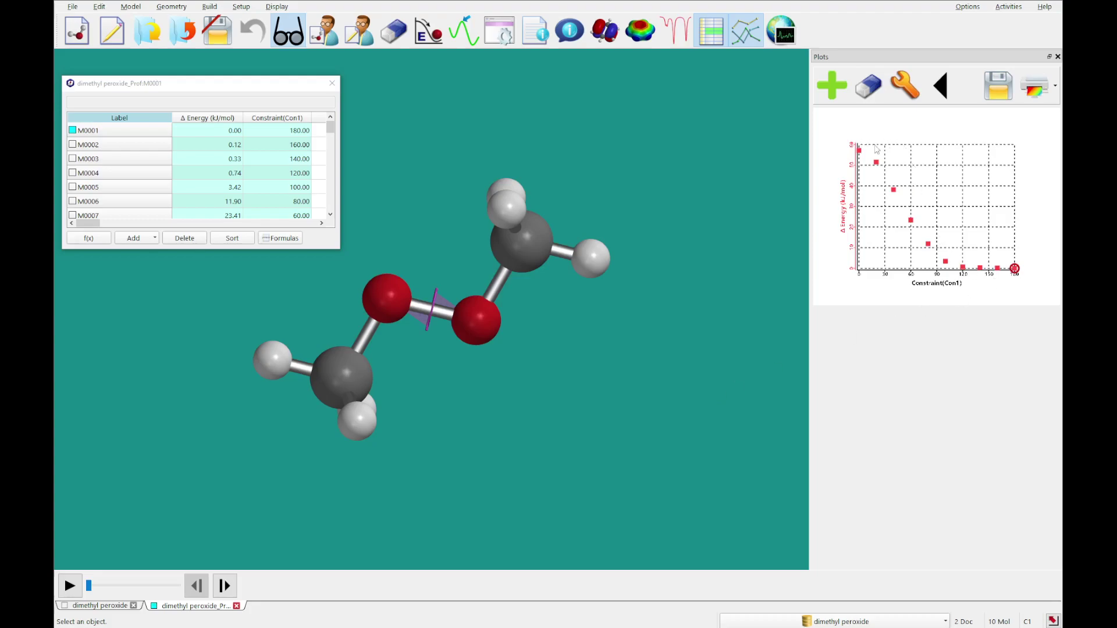
Step: Step forward through all profile conformers while following the corresponding points on the energy plot
click(225, 588)
click(226, 588)
click(226, 588)
click(226, 588)
click(225, 587)
click(225, 587)
click(225, 587)
click(226, 587)
click(226, 588)
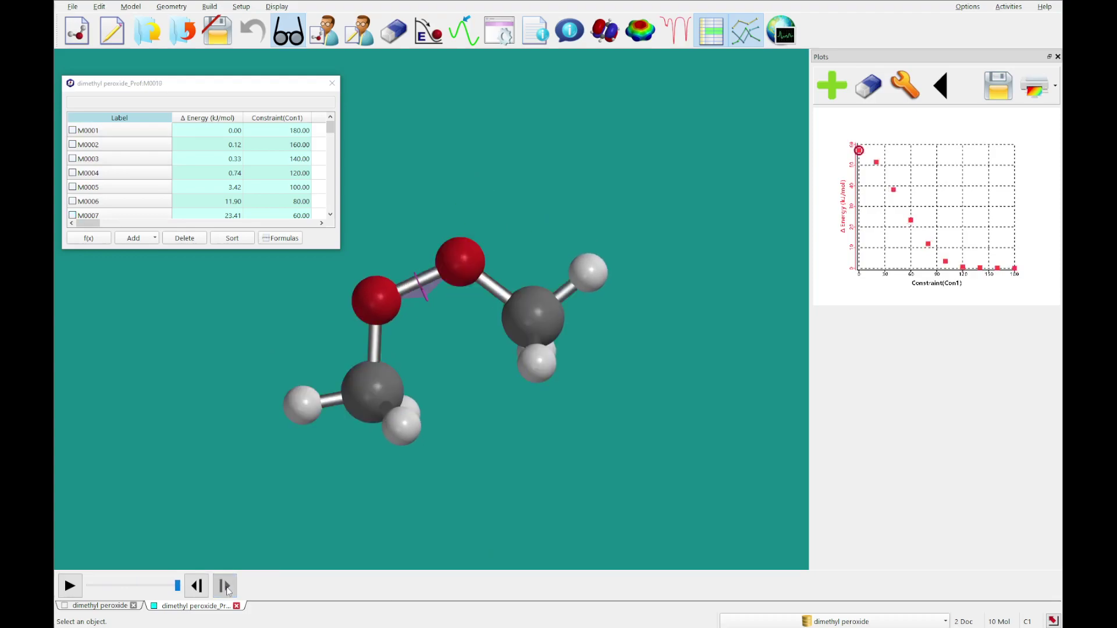
Step: Examine the eclipsed conformer from another angle and step back through the profile to the first conformer
drag(571, 506, 370, 449)
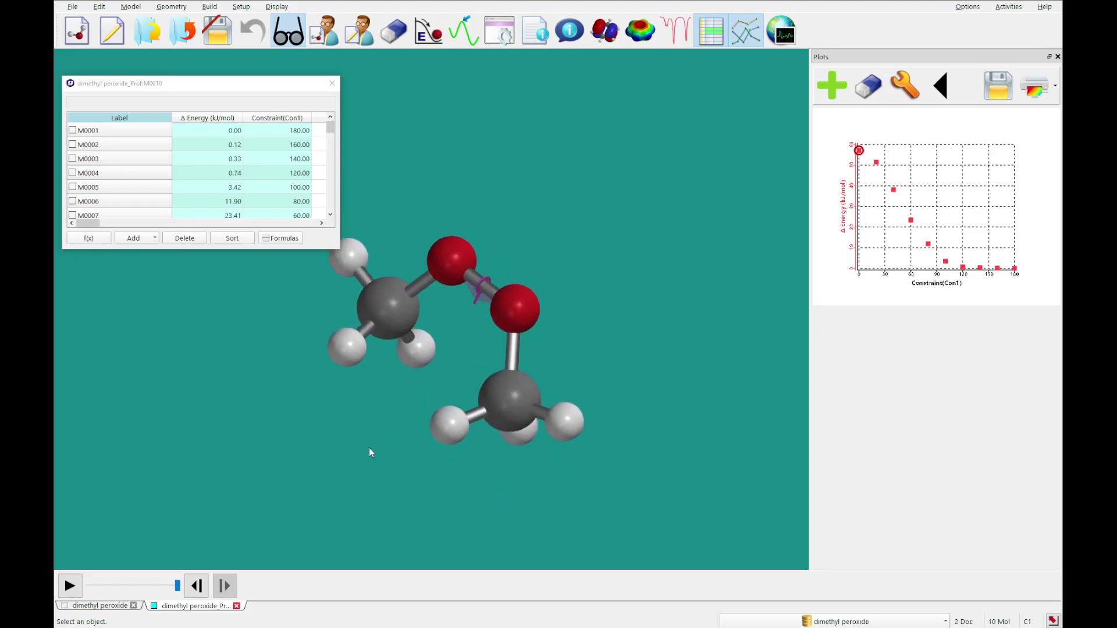
scroll(283, 202, down, 1)
scroll(283, 201, up, 1)
click(197, 586)
click(197, 586)
click(196, 585)
click(196, 586)
click(197, 585)
click(197, 586)
click(197, 586)
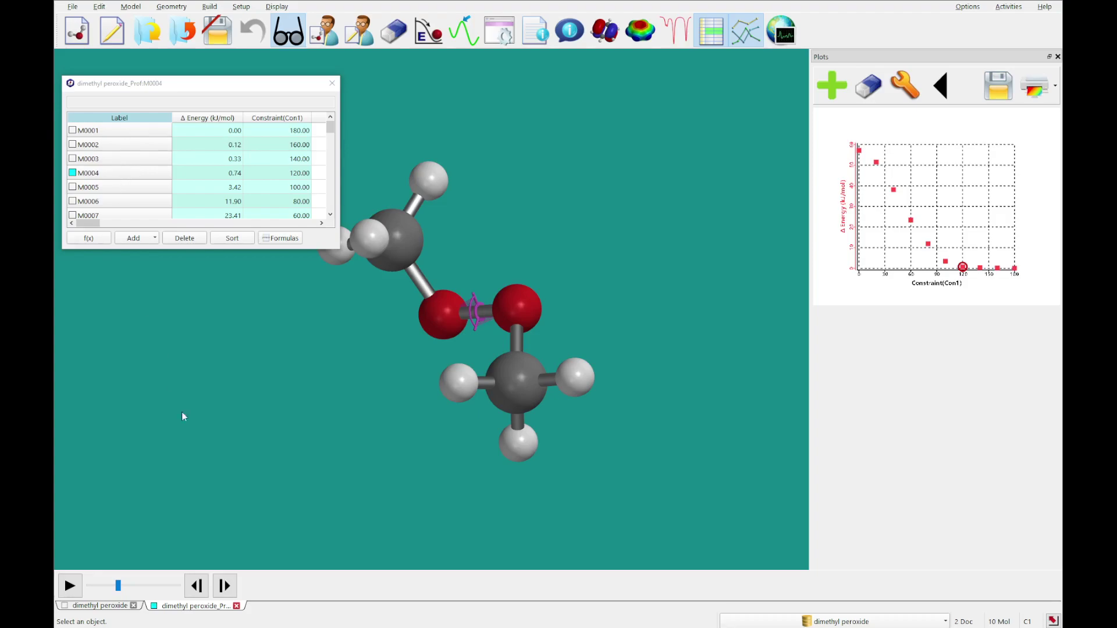
click(204, 590)
click(204, 589)
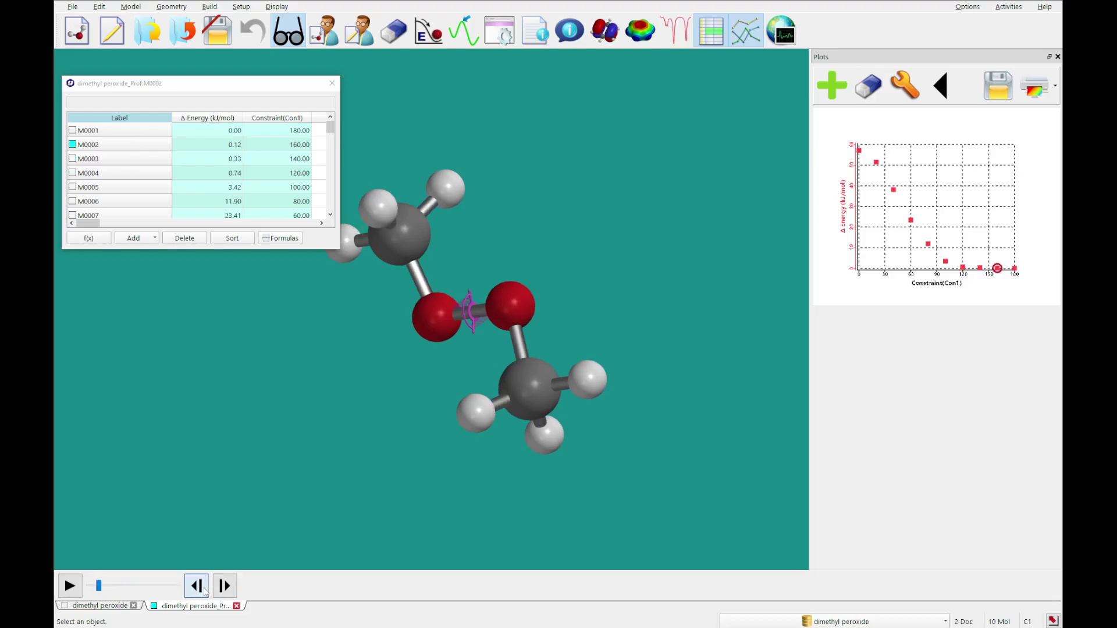
click(204, 590)
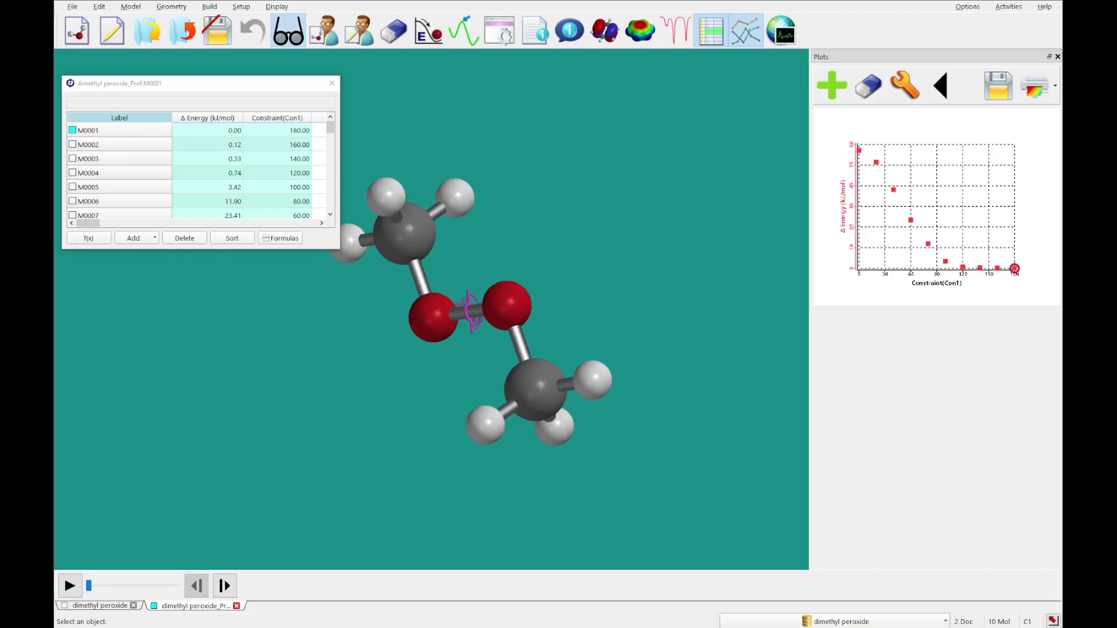
Step: Fit a Fourier curve to the energy data in the plot
click(903, 86)
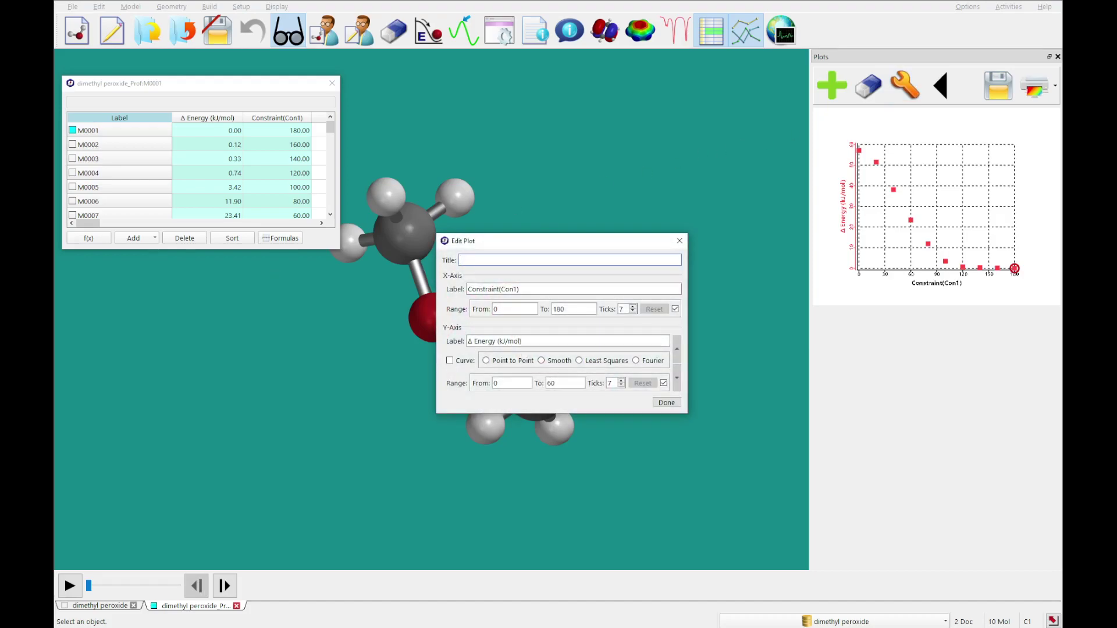
click(636, 360)
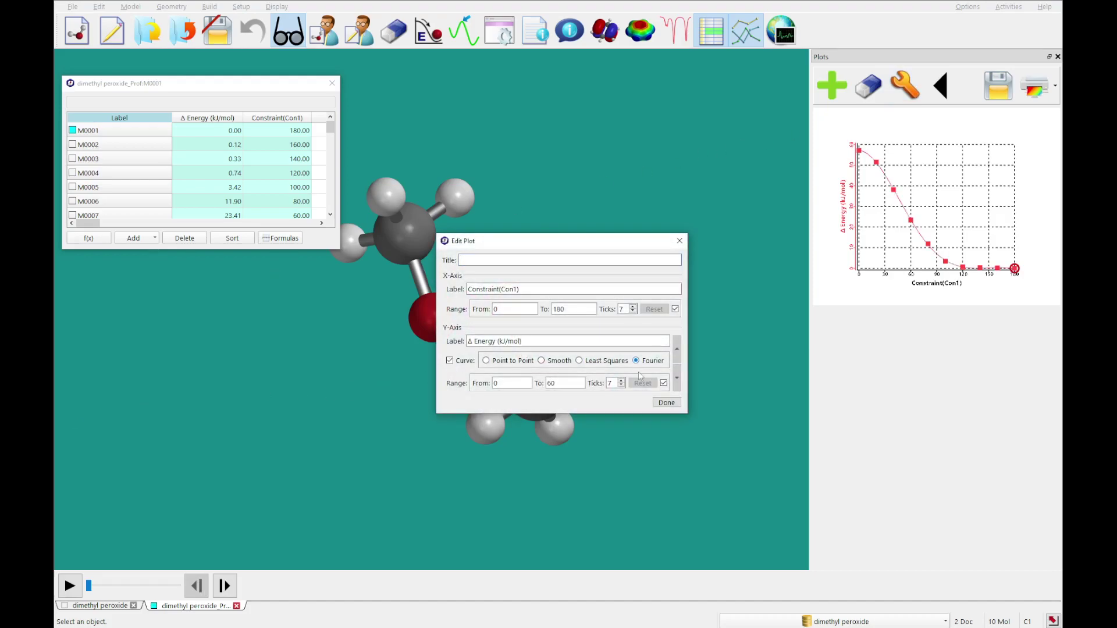
click(666, 402)
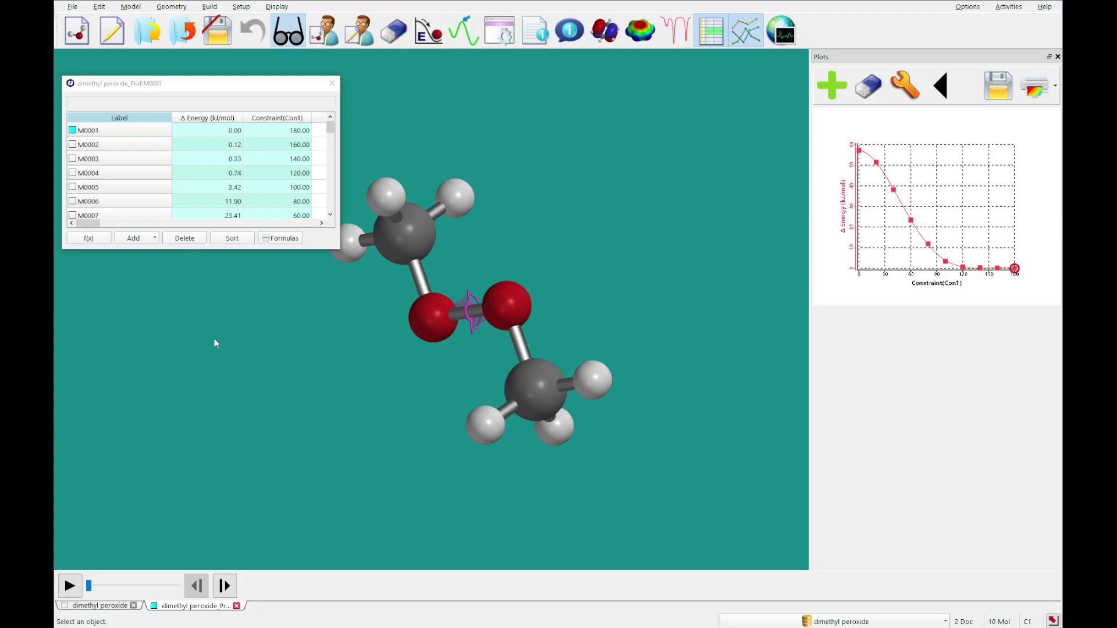
Step: Resize the spreadsheet window to show all ten molecules with their energy and constraint columns
drag(311, 251, 292, 294)
drag(340, 205, 325, 204)
Step: Submit an Energy calculation for all profile conformers using Density Functional ωB97X-D with the 6-31G* basis set
click(499, 30)
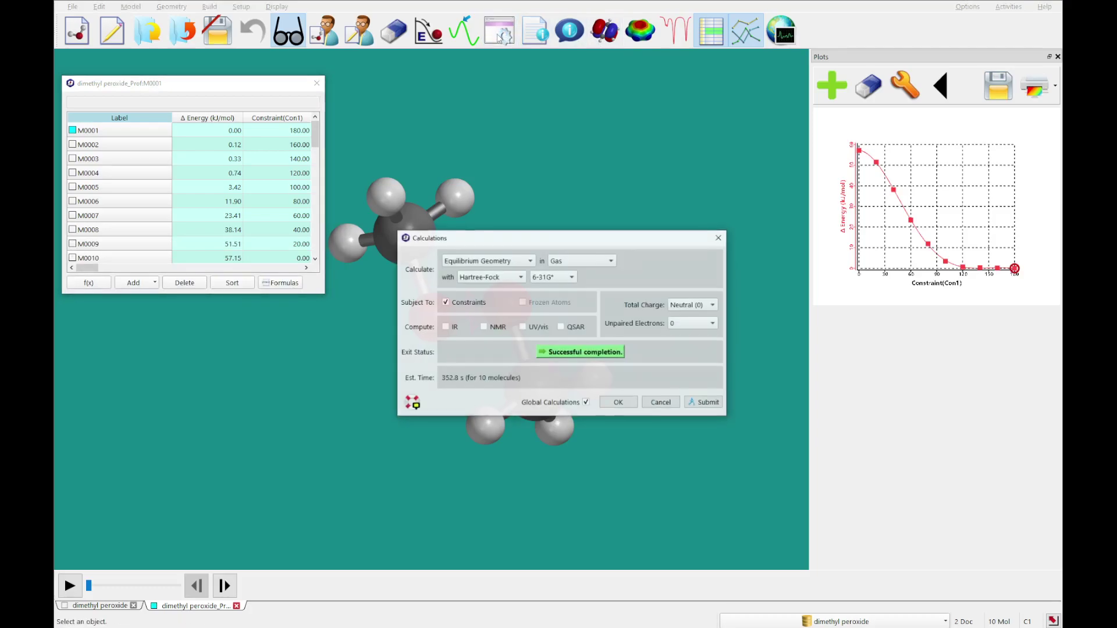
click(491, 277)
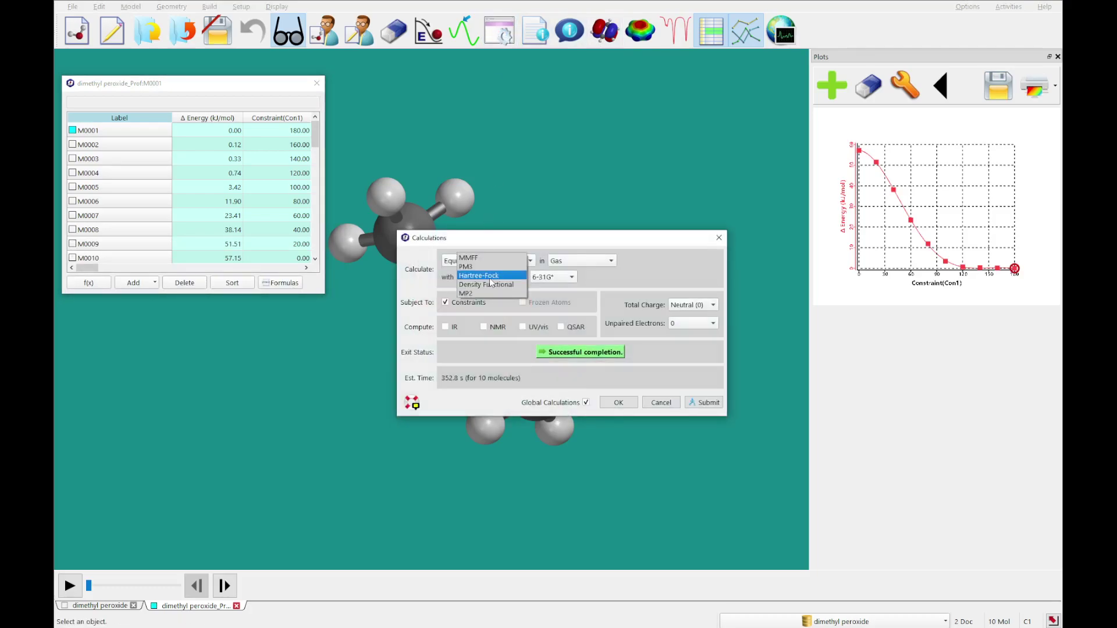
click(490, 284)
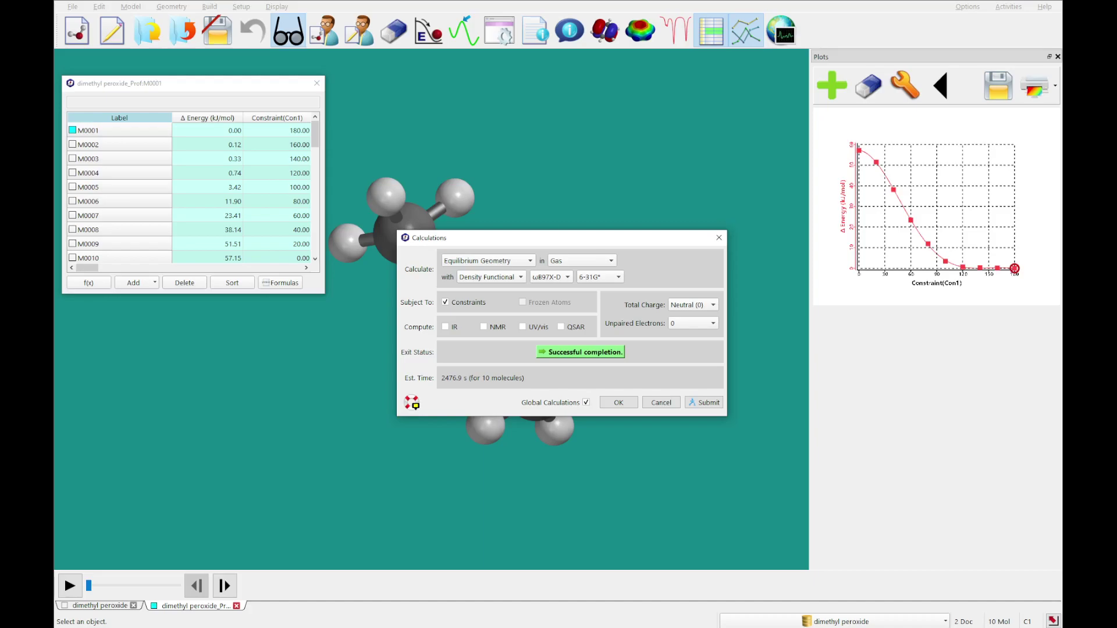
click(463, 261)
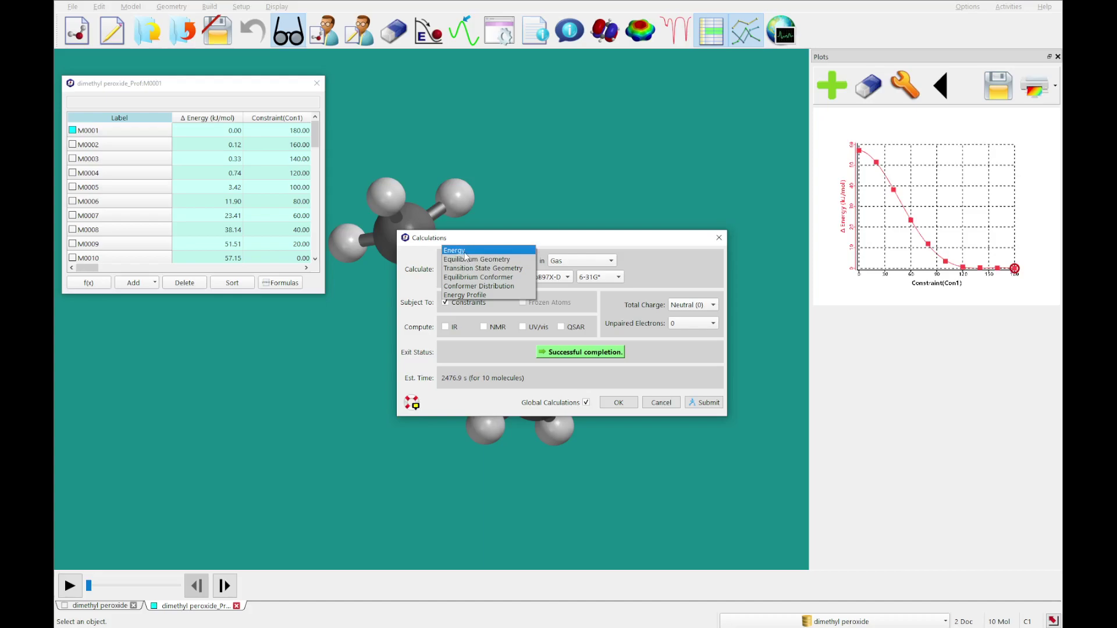
click(466, 252)
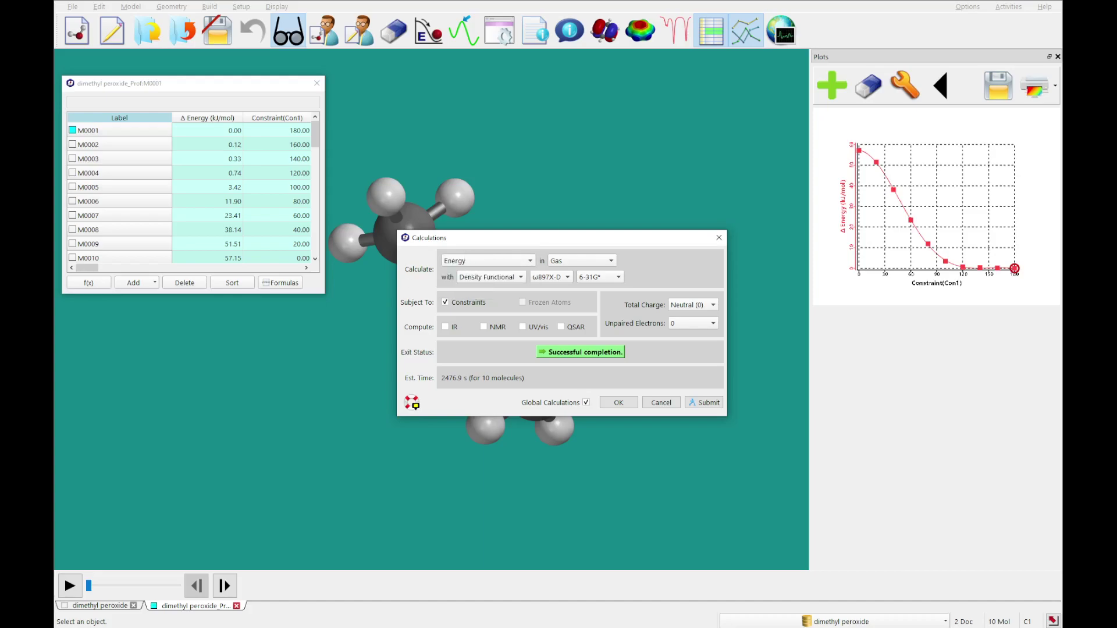
click(705, 402)
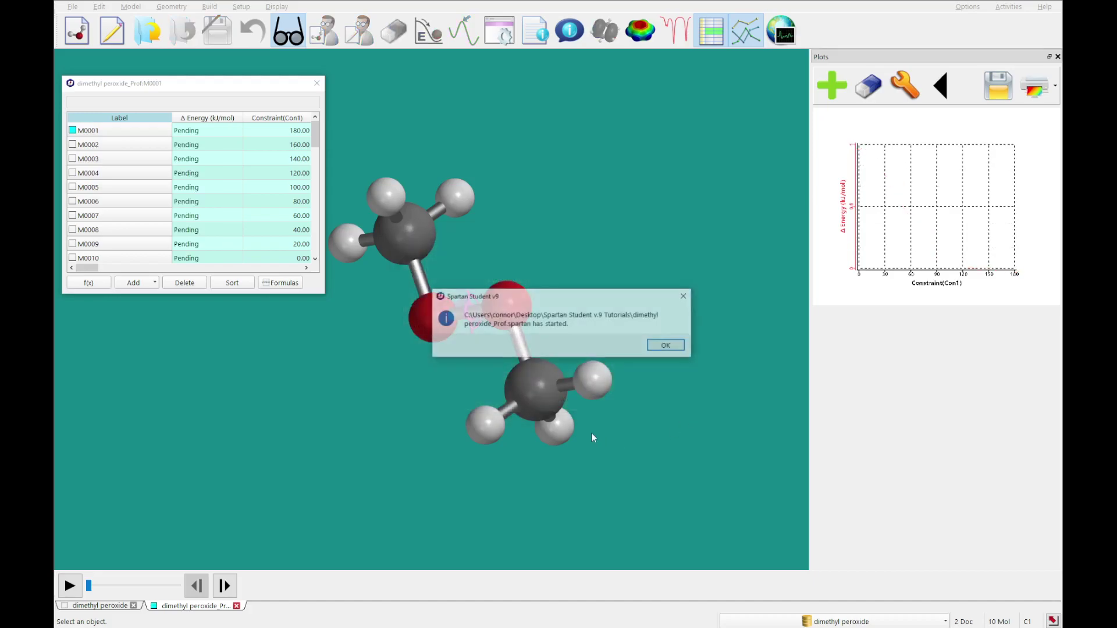
click(667, 346)
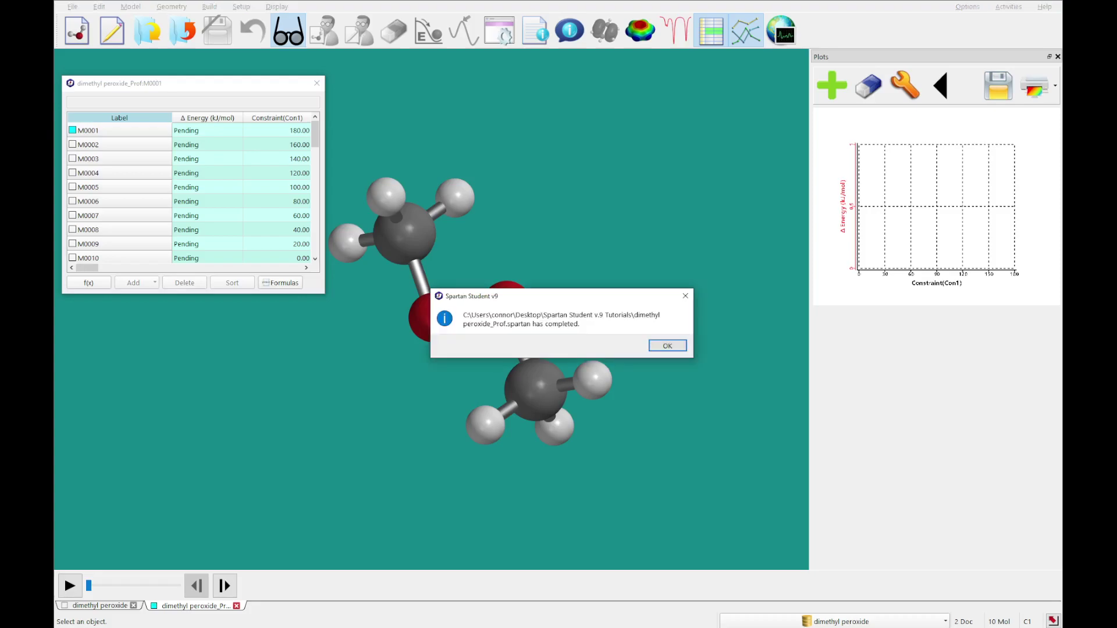
click(667, 346)
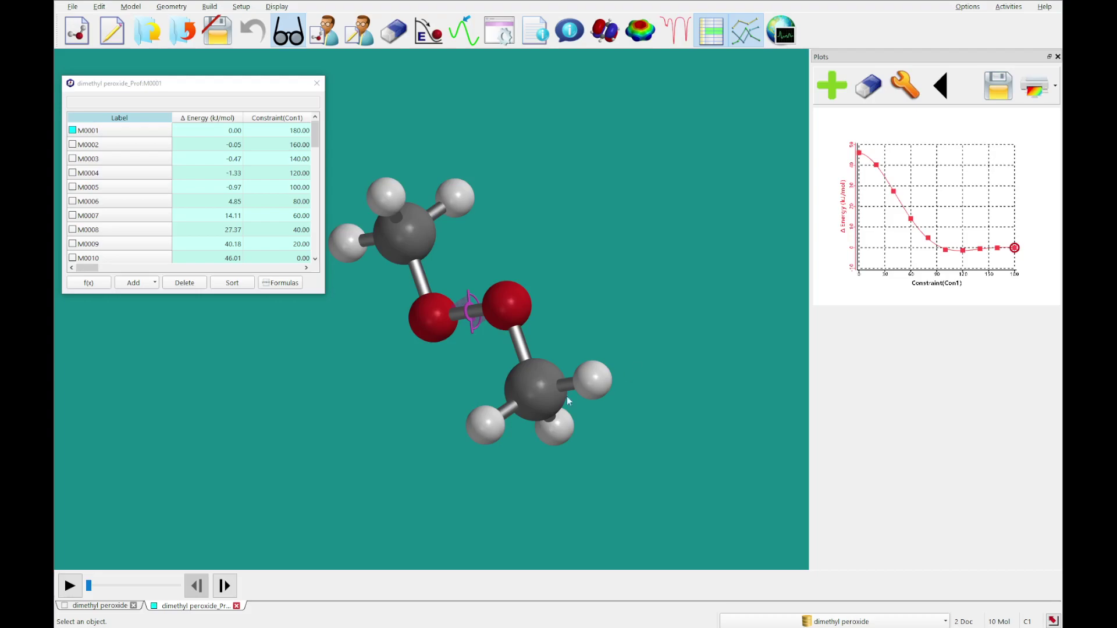
Step: Step forward through the profile from the first to the last conformer, comparing the recalculated energies with the plot
click(233, 587)
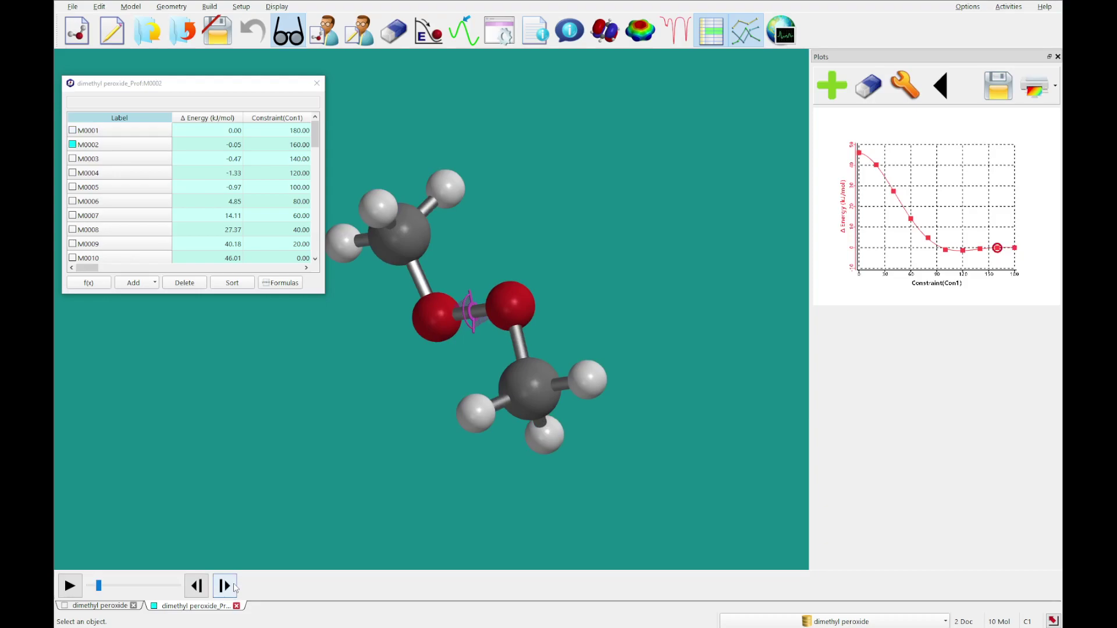
click(234, 587)
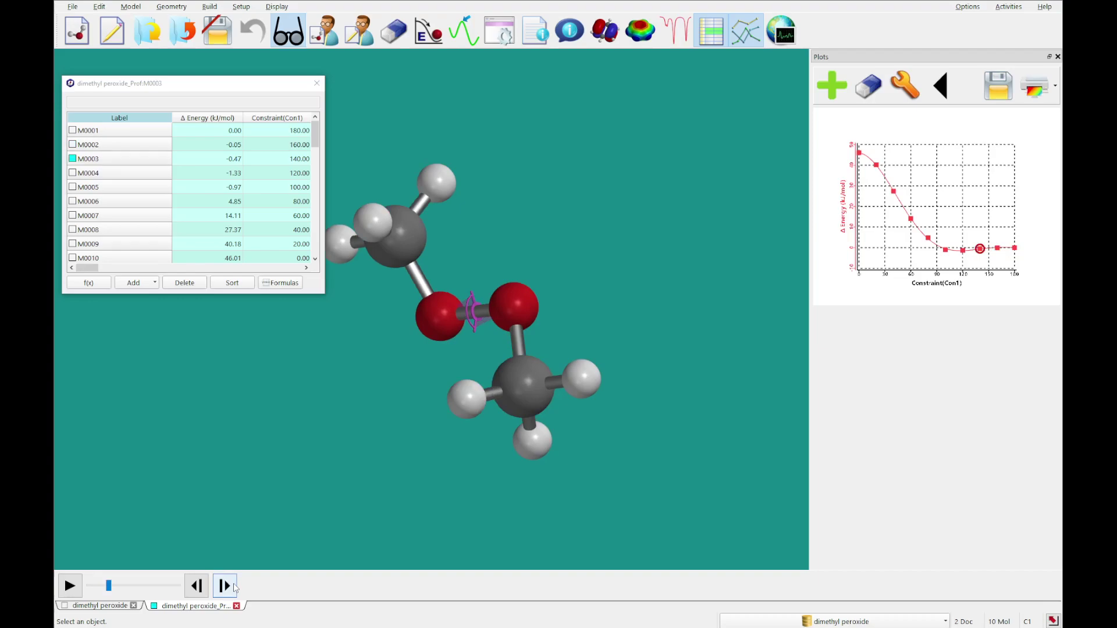
click(234, 587)
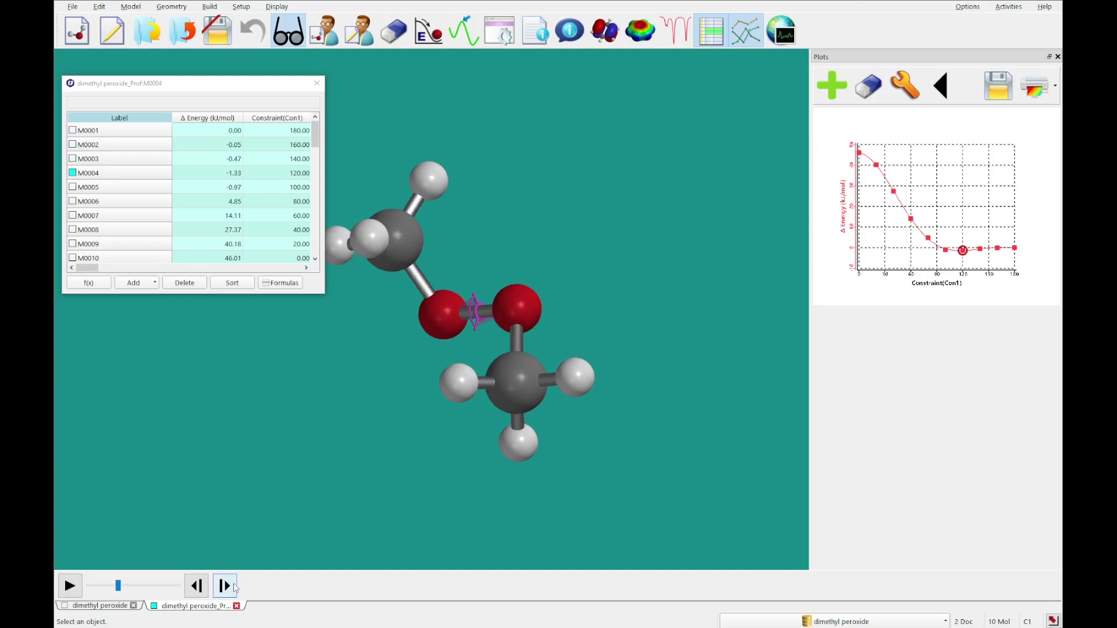
click(234, 587)
click(233, 587)
click(233, 587)
click(234, 587)
click(233, 587)
click(233, 587)
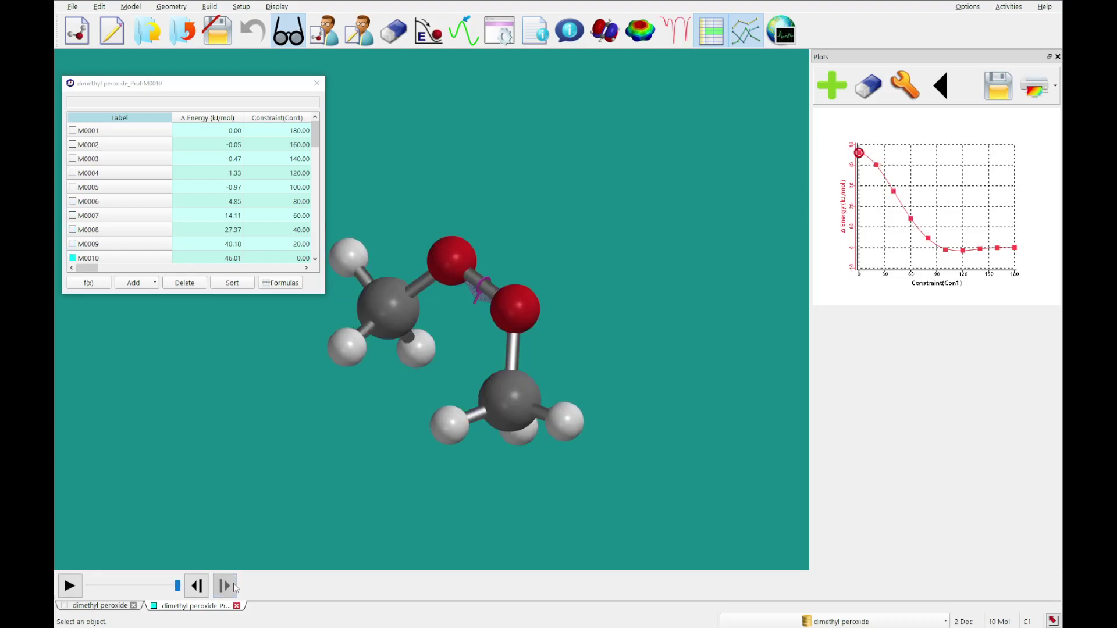
Step: Close the spreadsheet and both dimethyl peroxide documents without saving changes
click(316, 88)
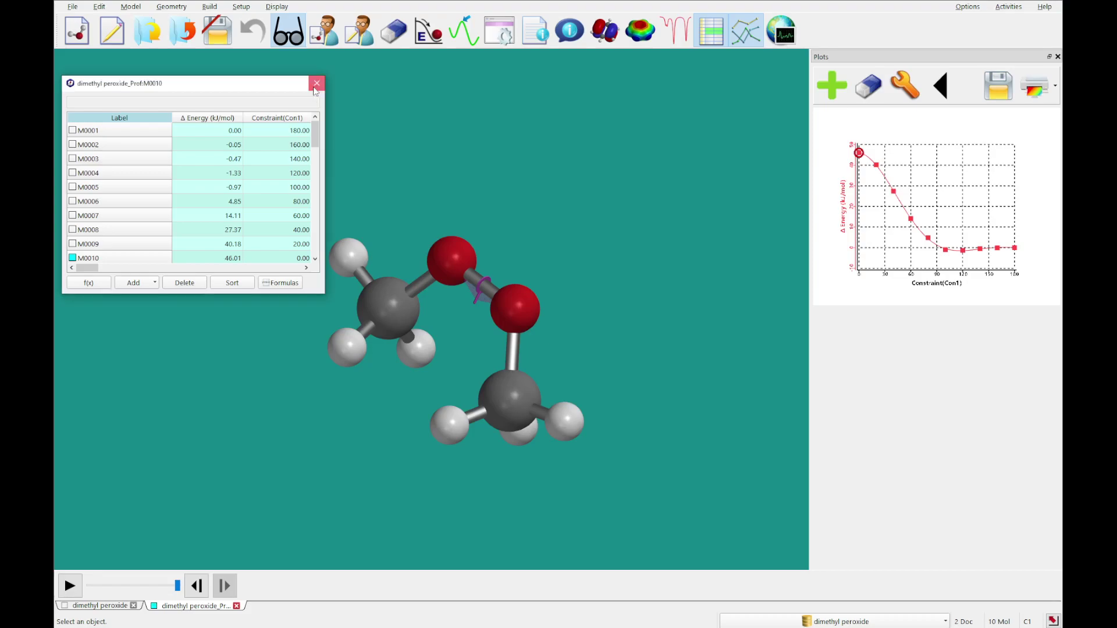
click(182, 30)
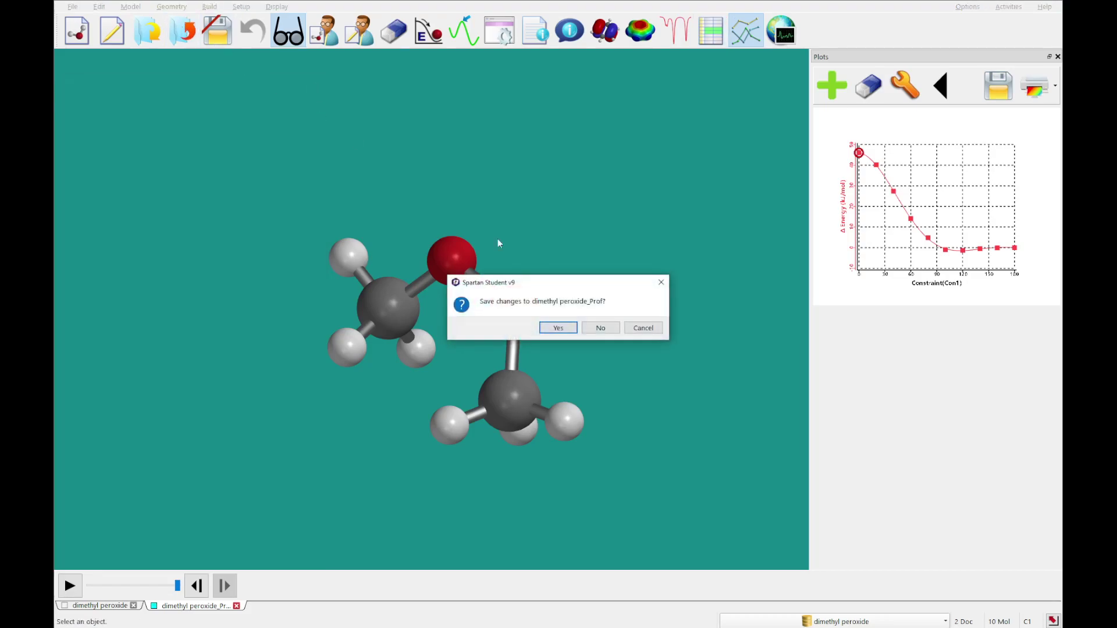
click(594, 327)
click(182, 30)
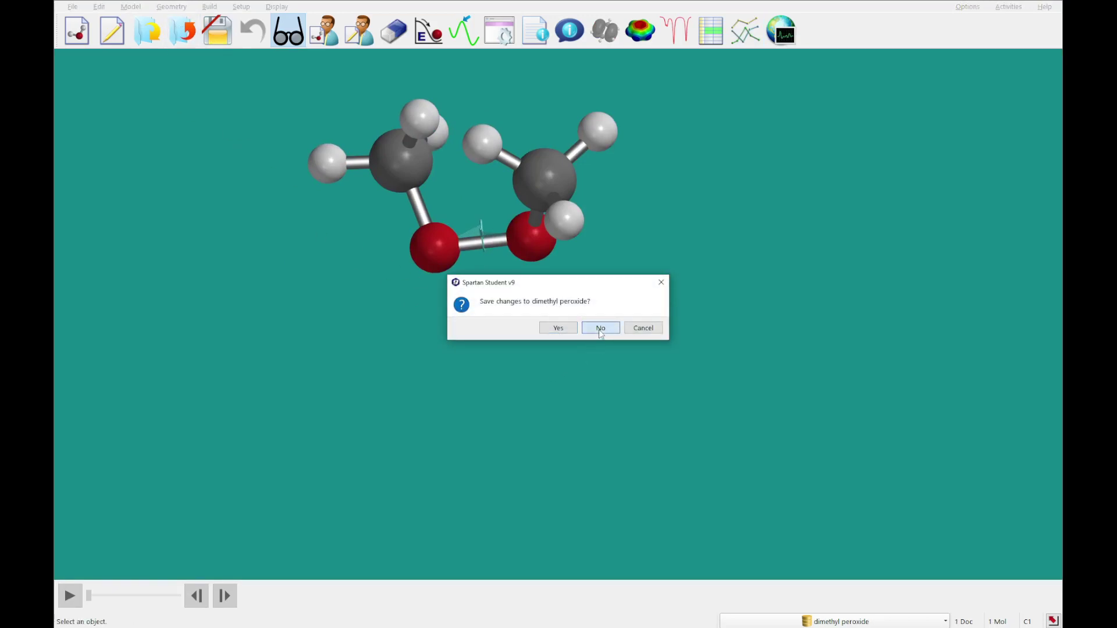
click(601, 329)
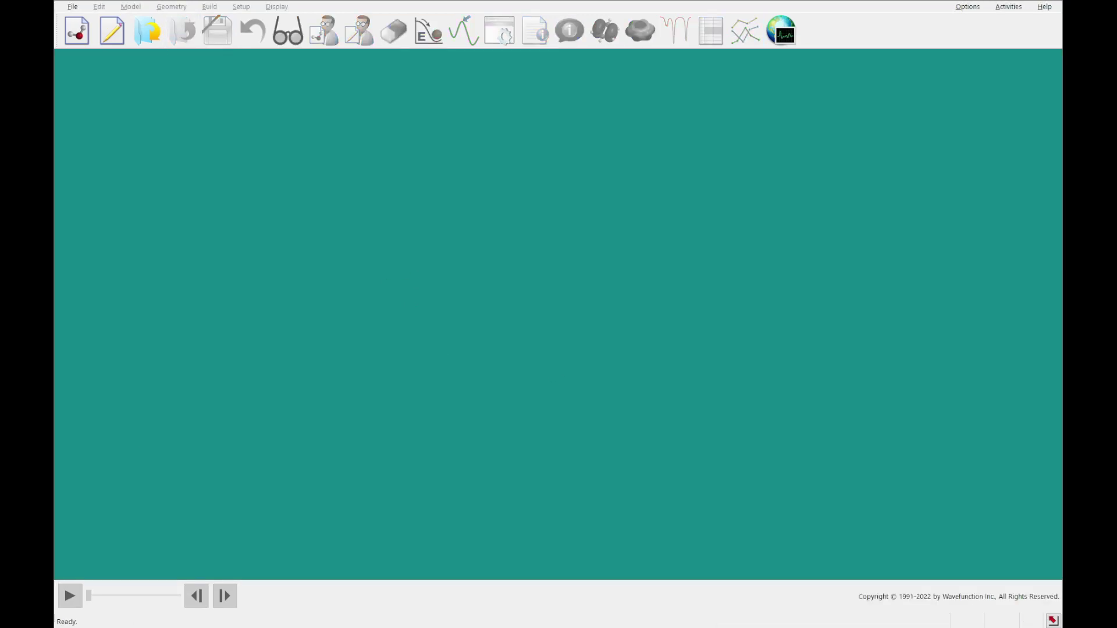
Step: Start a new 2D sketch and place a cyclohexane ring, rotated so one vertex points sideways and moved below the palette
click(112, 30)
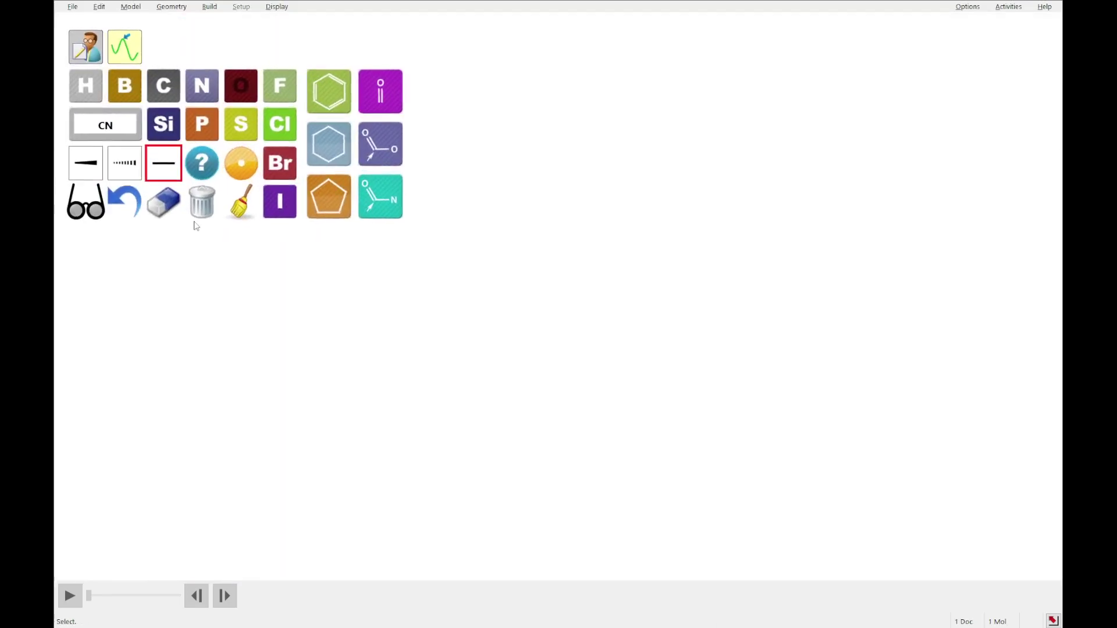
click(347, 145)
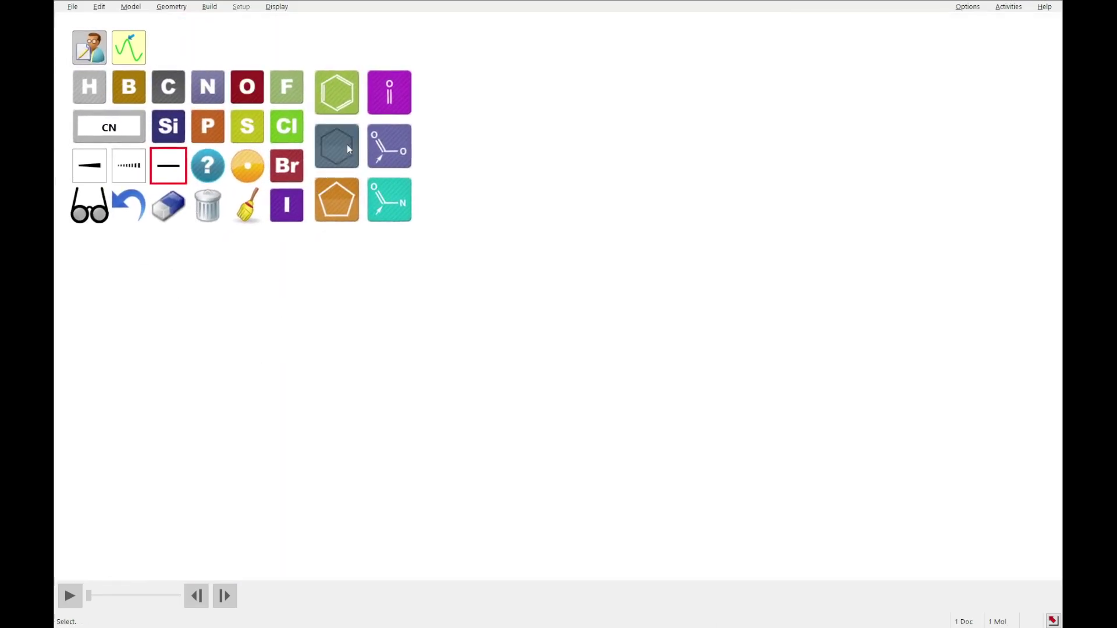
click(442, 282)
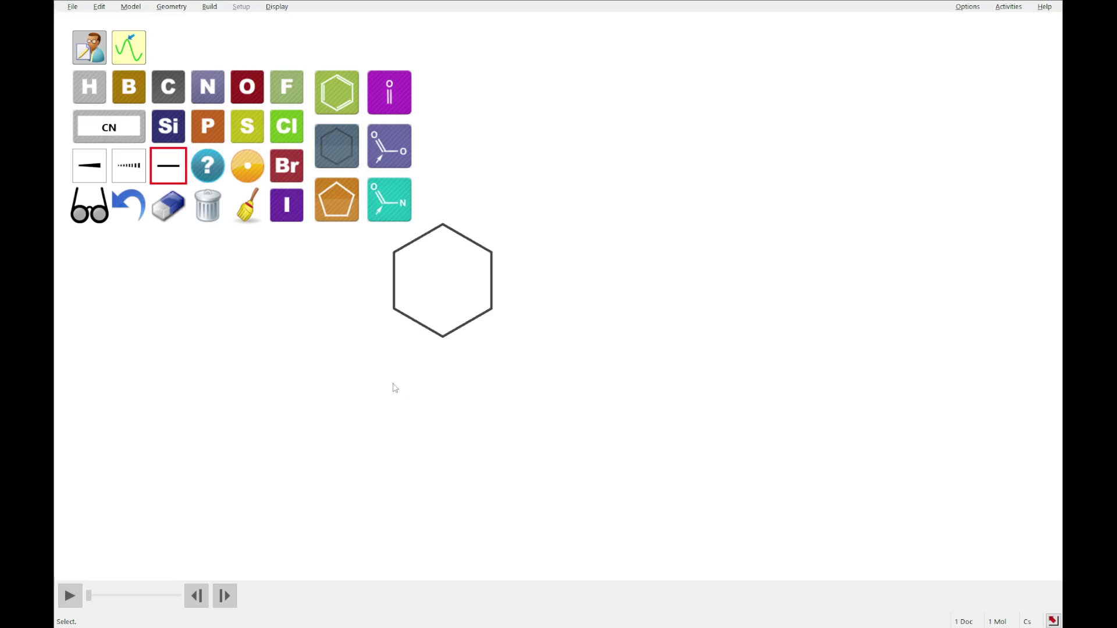
drag(393, 387, 370, 361)
right_drag(370, 360, 375, 410)
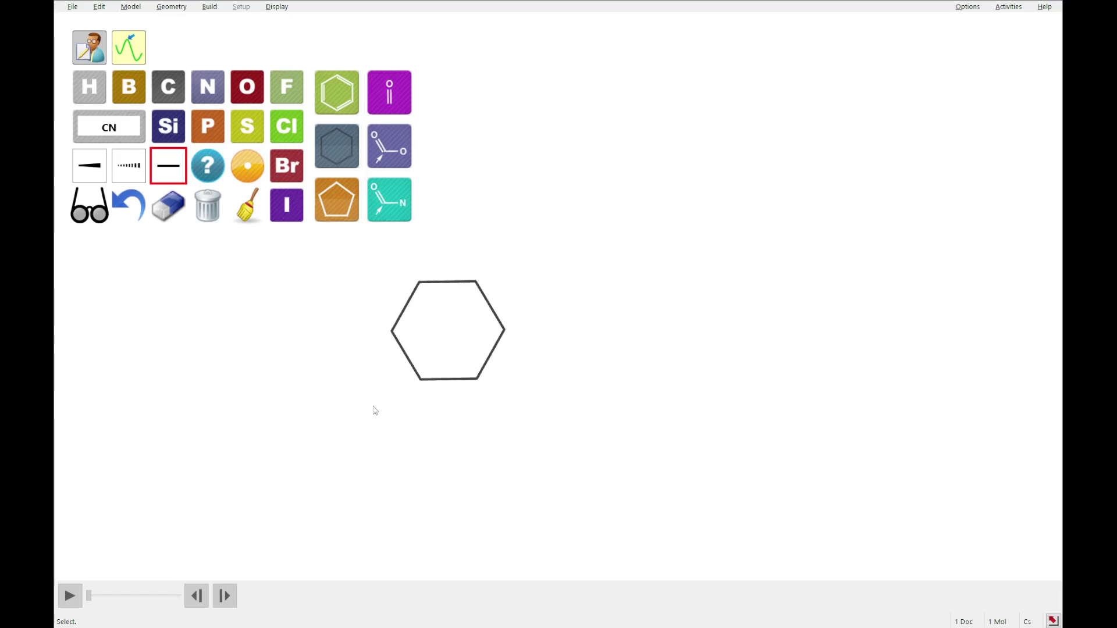
Step: Attach a triple-bonded ethynyl group and a hydroxyl oxygen to the same carbon at the ring's outer vertex
click(174, 100)
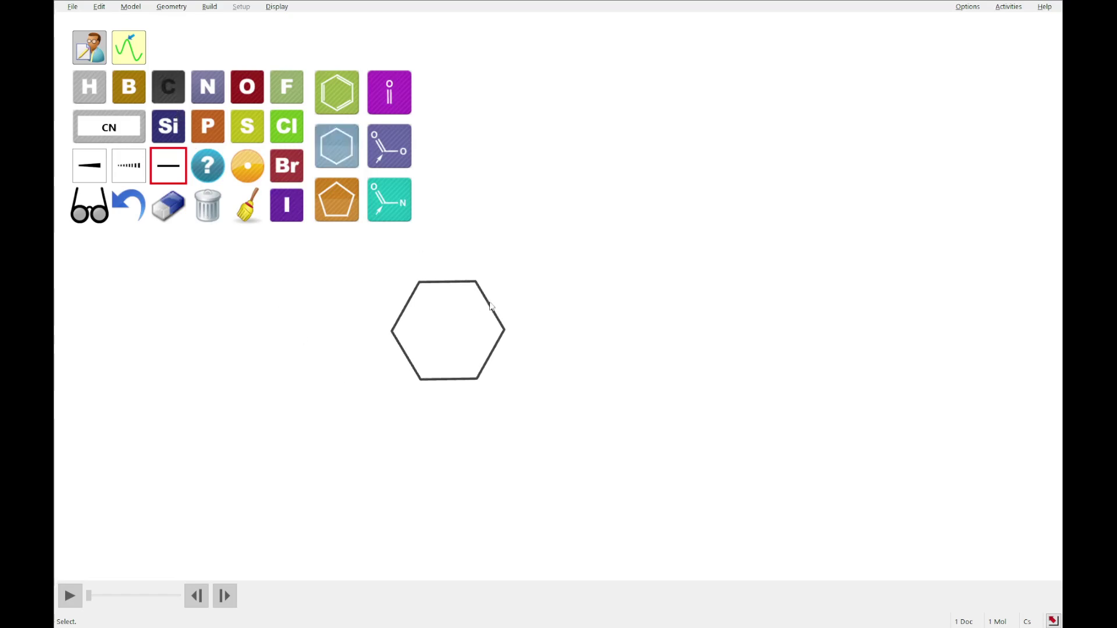
drag(505, 331, 589, 251)
click(583, 257)
click(583, 257)
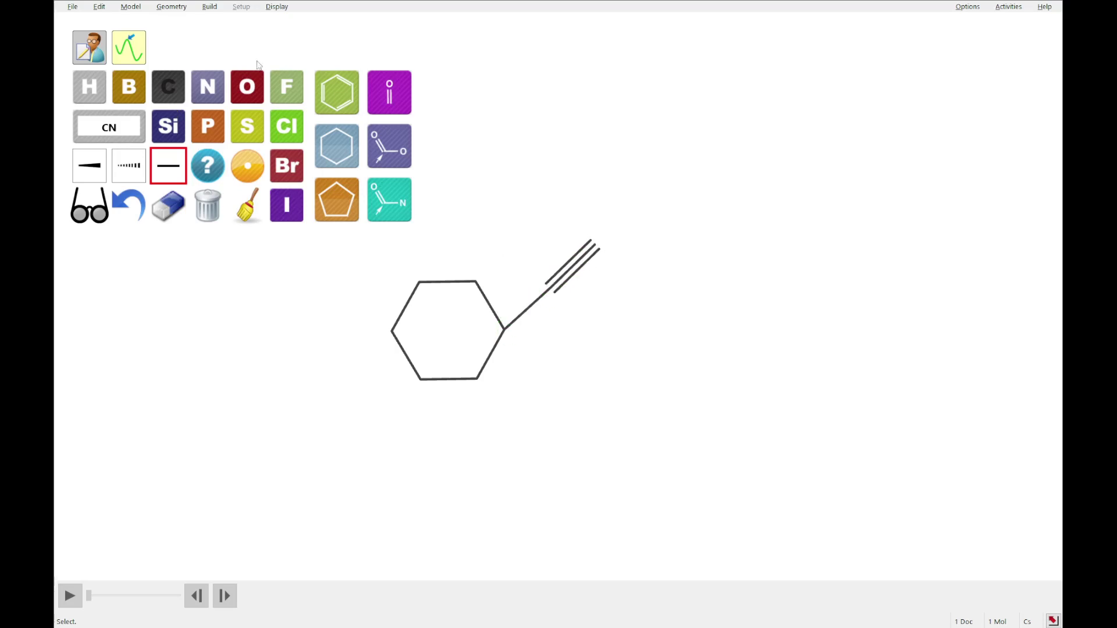
click(253, 85)
drag(508, 332, 539, 357)
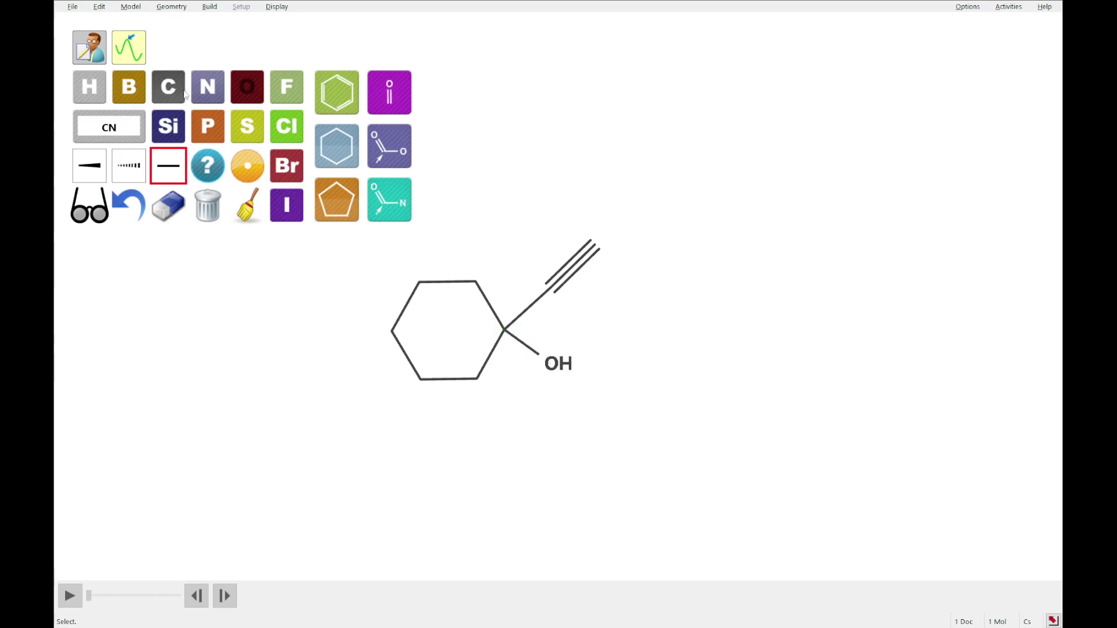
Step: Extend the hydroxyl oxygen into a carbamate group by adding a carbon with a double-bonded oxygen and an NH2 group
click(182, 92)
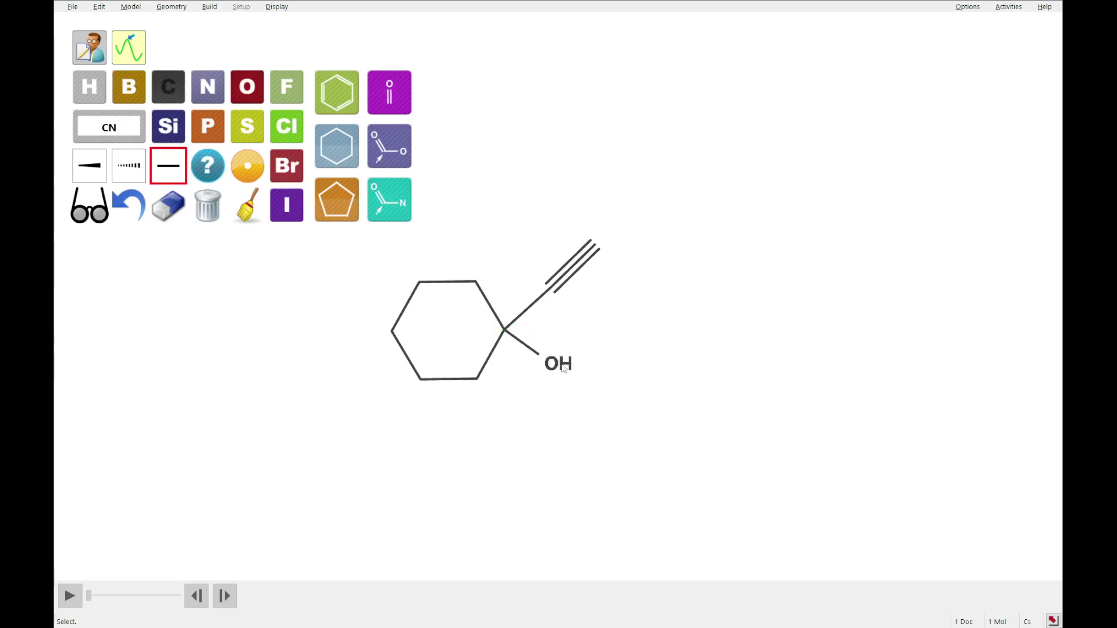
drag(560, 363, 657, 334)
click(247, 88)
click(635, 352)
key(n)
click(614, 366)
Step: Clean up the sketched structure and convert it to a 3D model, rotated to show the cyclohexane ring
click(257, 209)
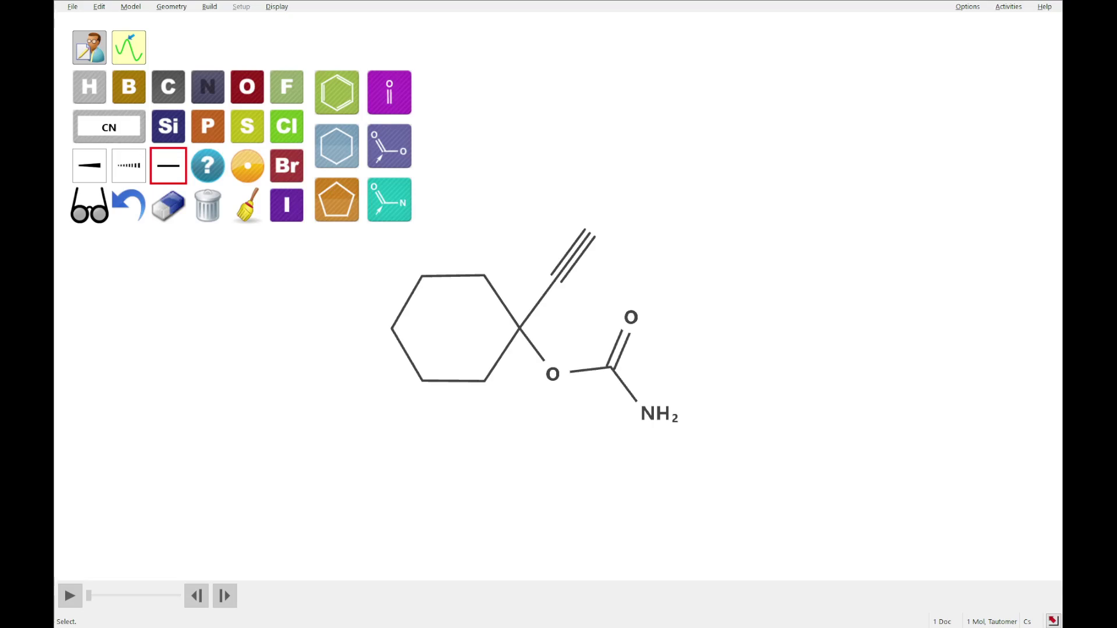
click(99, 209)
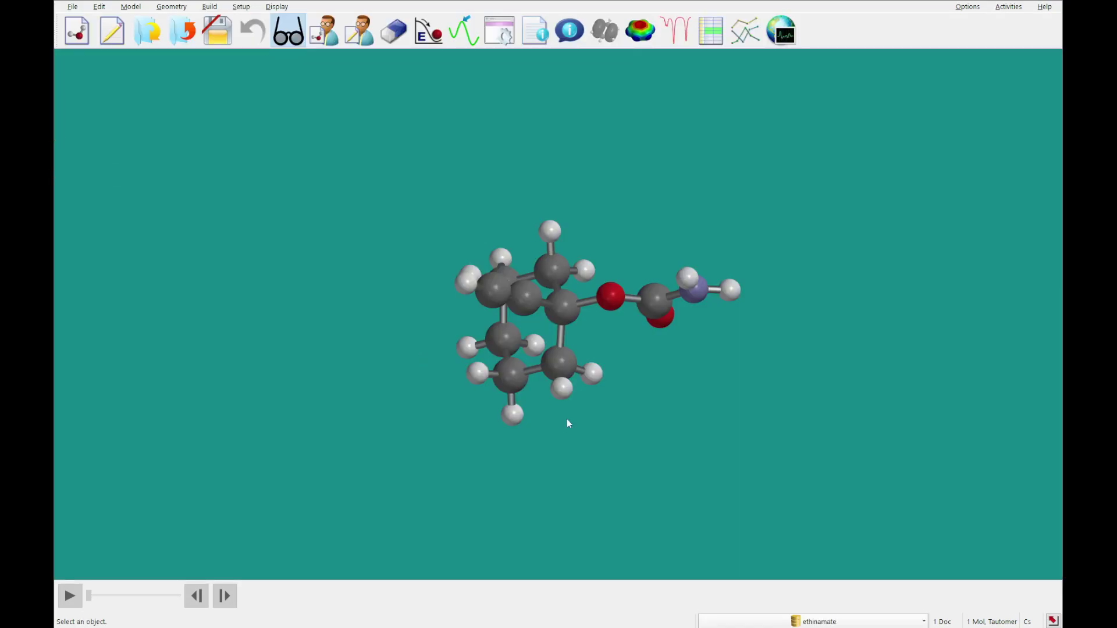
drag(775, 372, 739, 260)
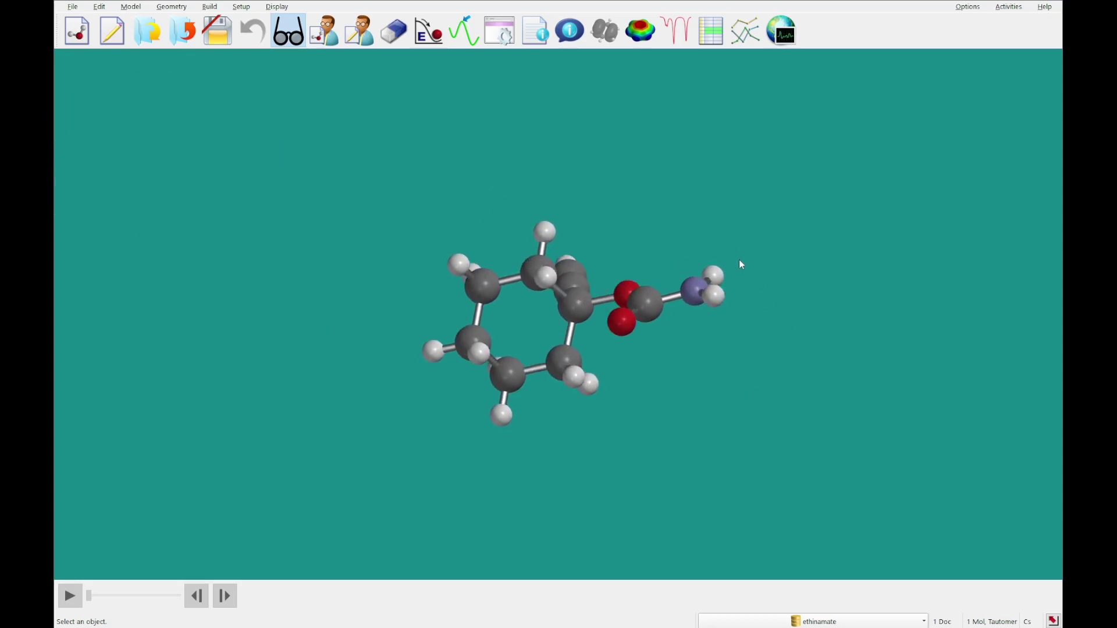
Step: Set up a Conformer Distribution calculation with MMFF for ethinamate and move the dialog clear of the molecule
click(500, 32)
click(469, 270)
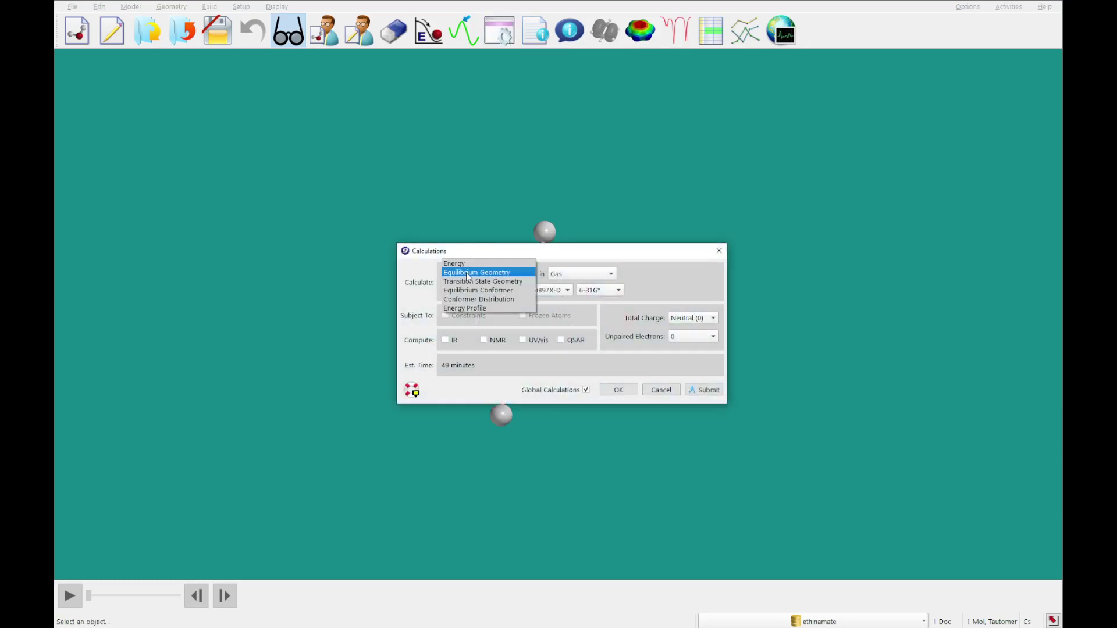
click(475, 299)
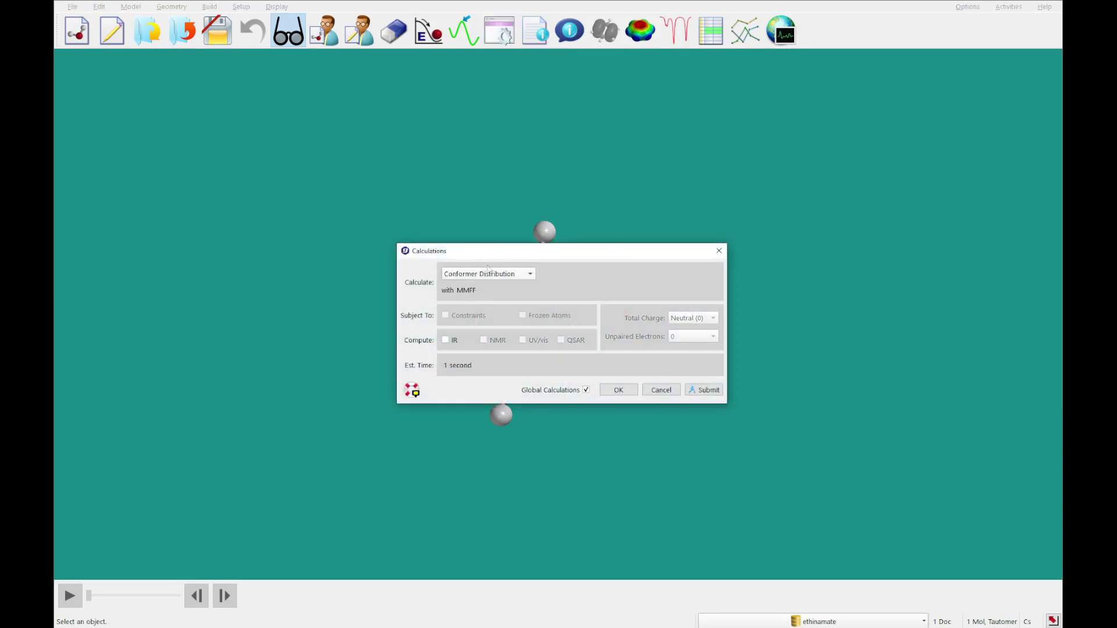
drag(495, 255, 700, 88)
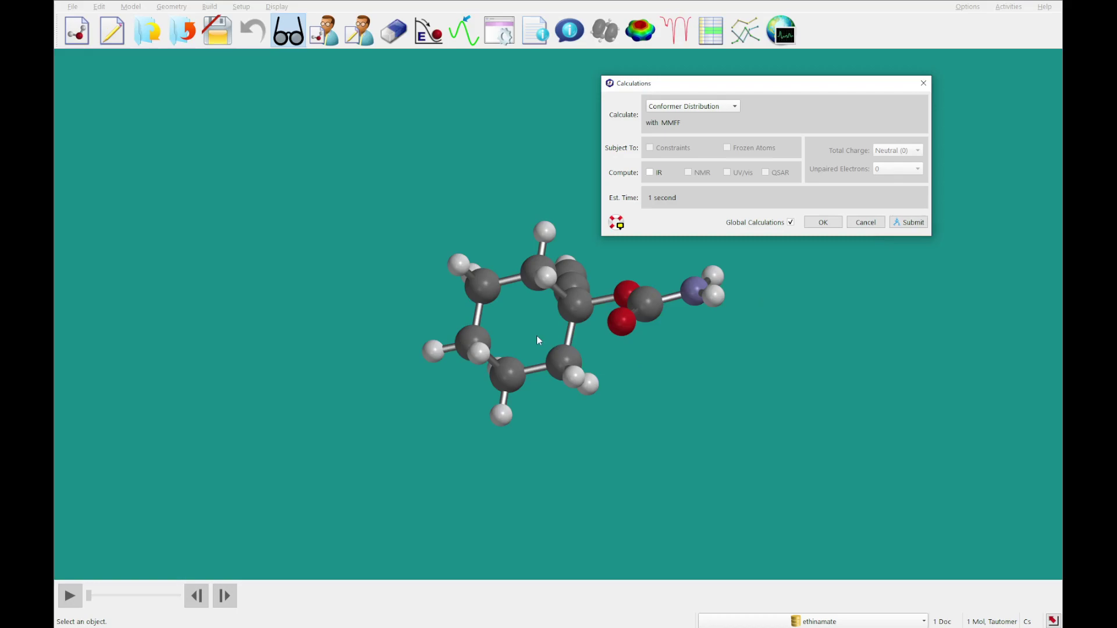
Step: Submit the conformer calculation, saving the document as ethinamate.spartan, and open the auxiliary file it creates
click(912, 223)
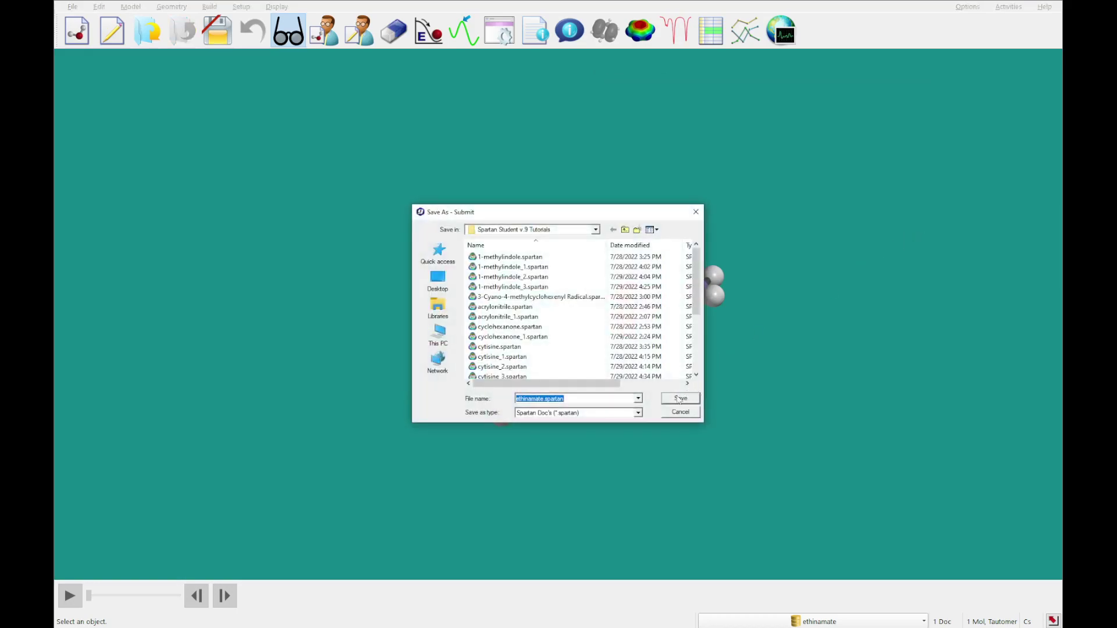
click(681, 398)
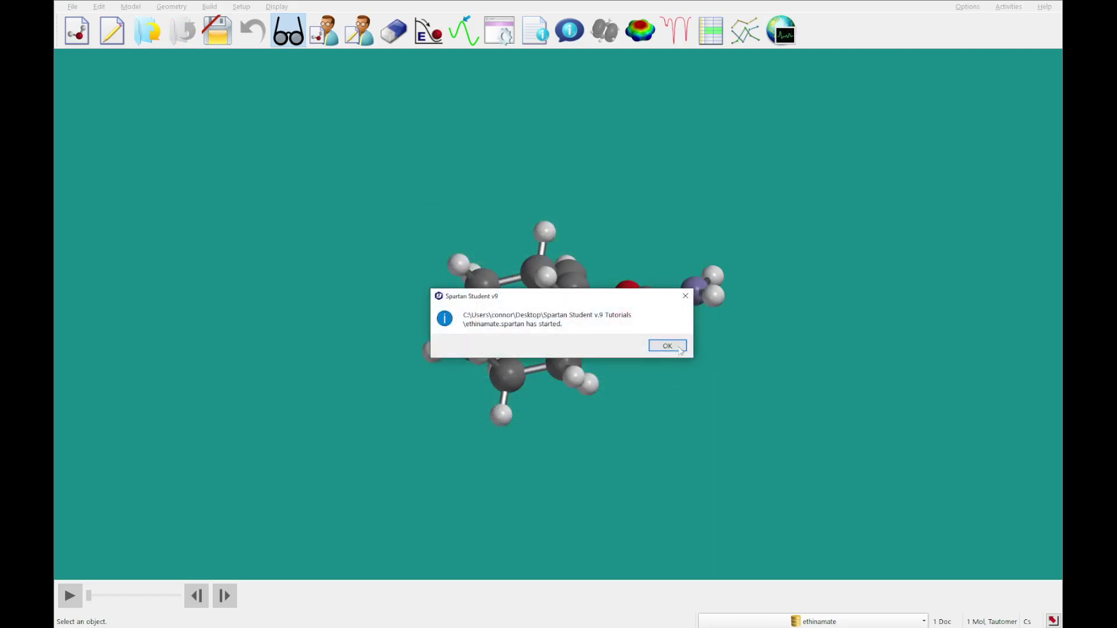
click(679, 347)
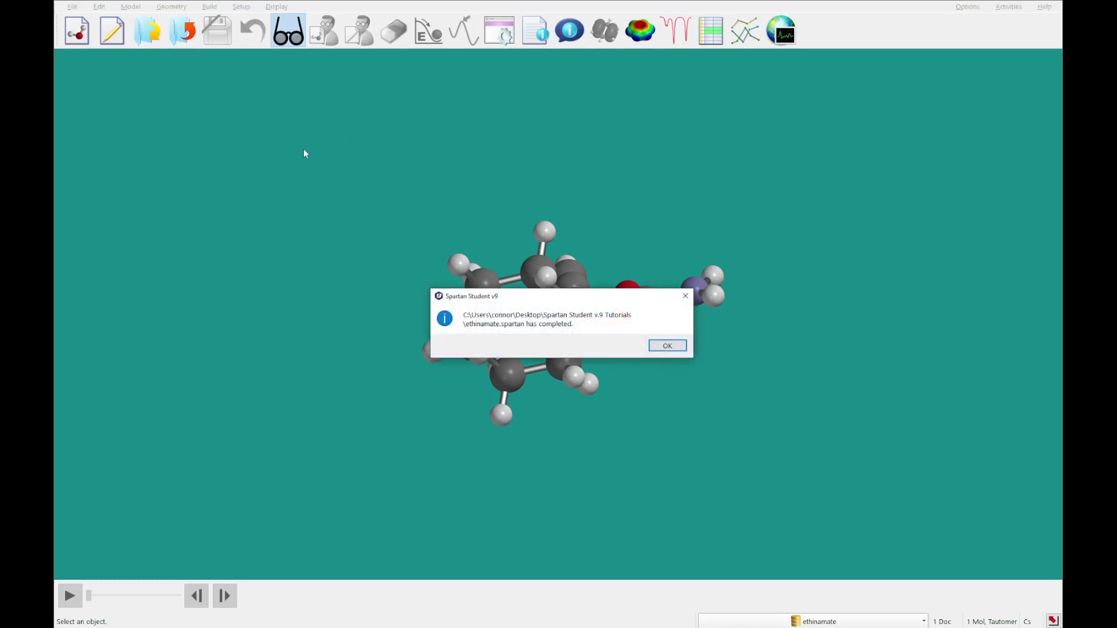
click(661, 345)
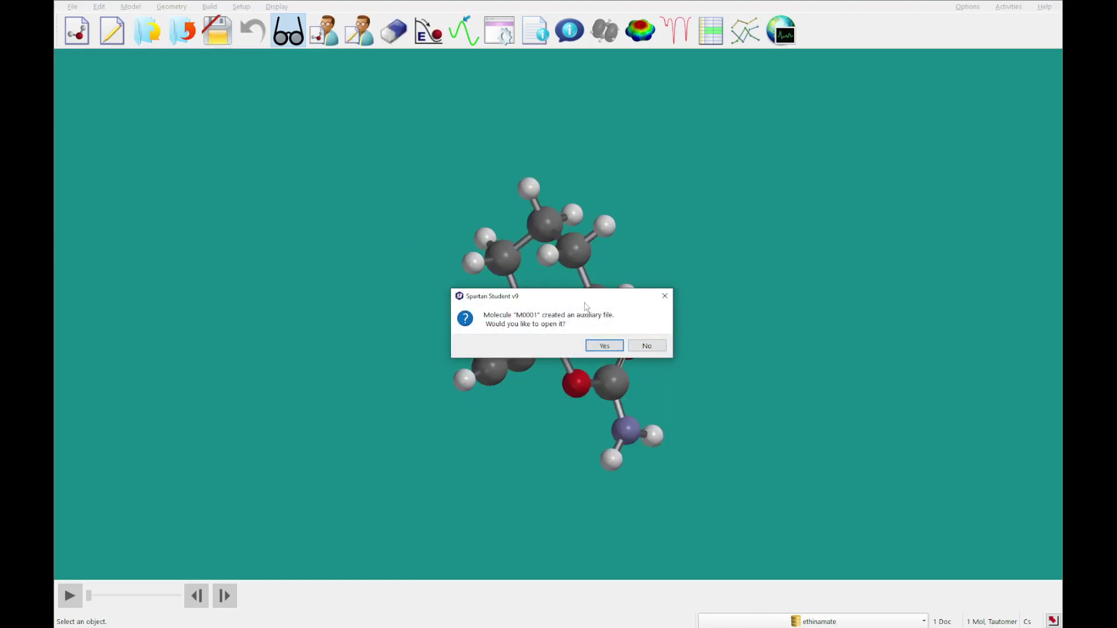
click(606, 348)
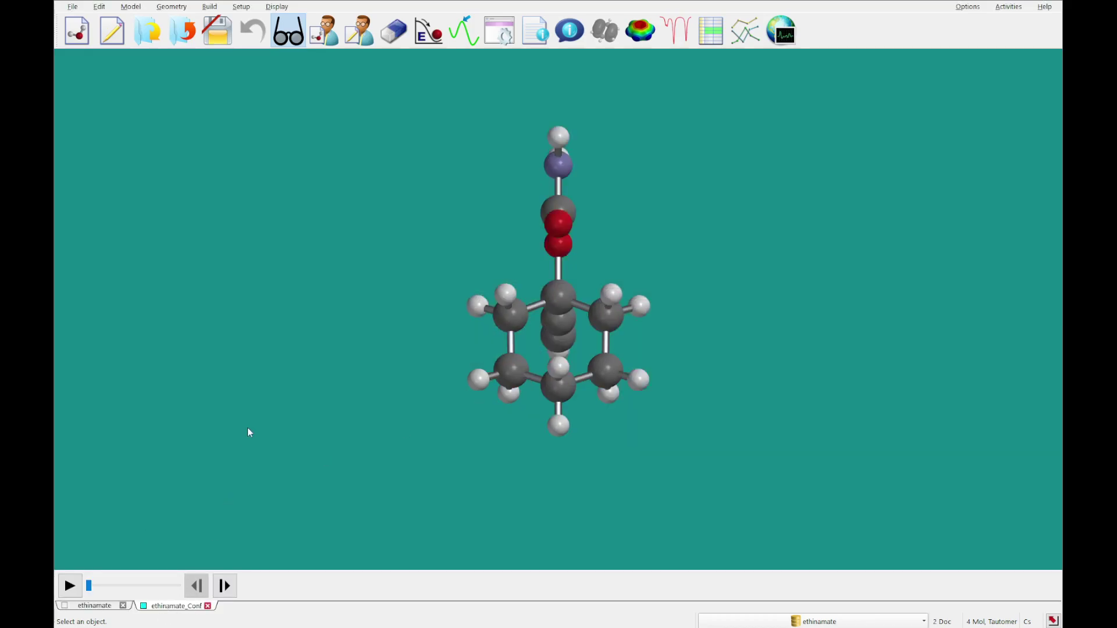
Step: Align the ethinamate conformers with one another so that their structures share a common orientation
drag(249, 432, 185, 449)
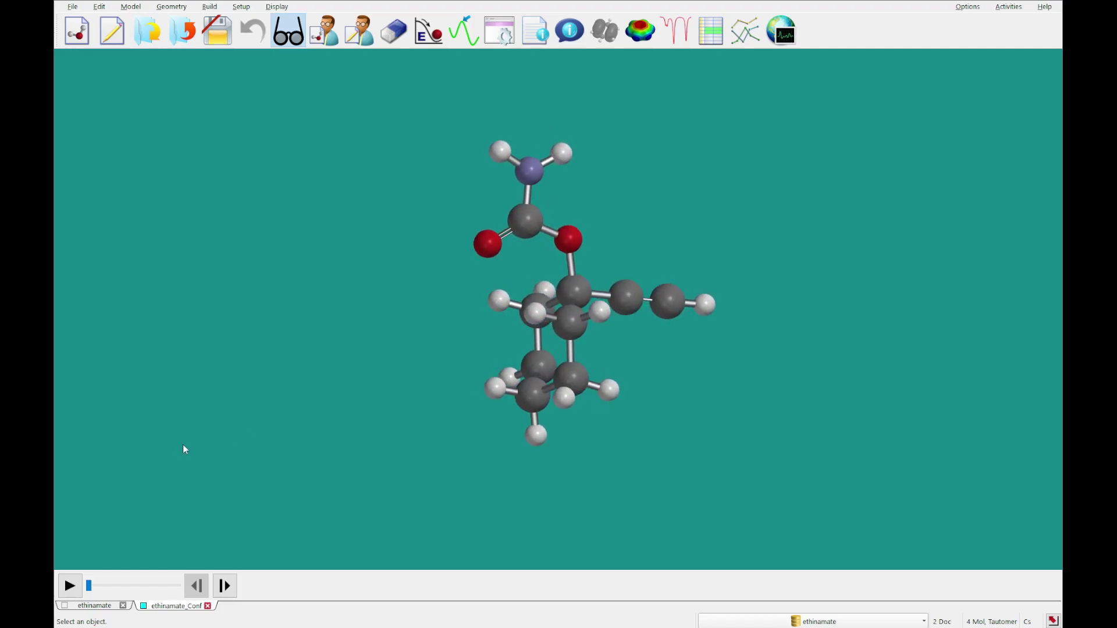
click(224, 586)
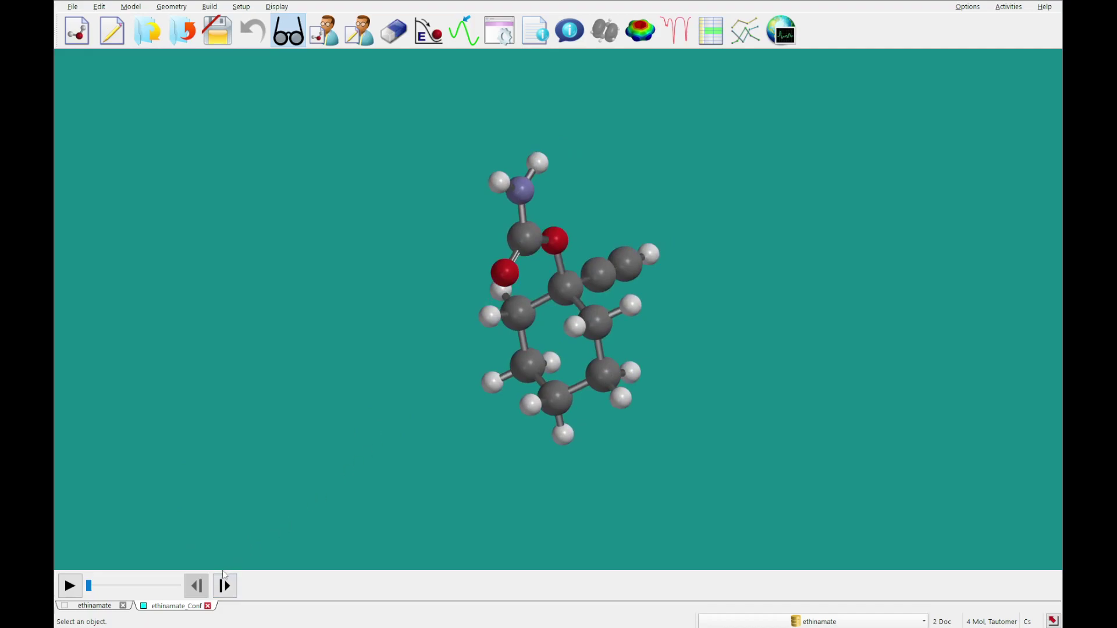
click(224, 585)
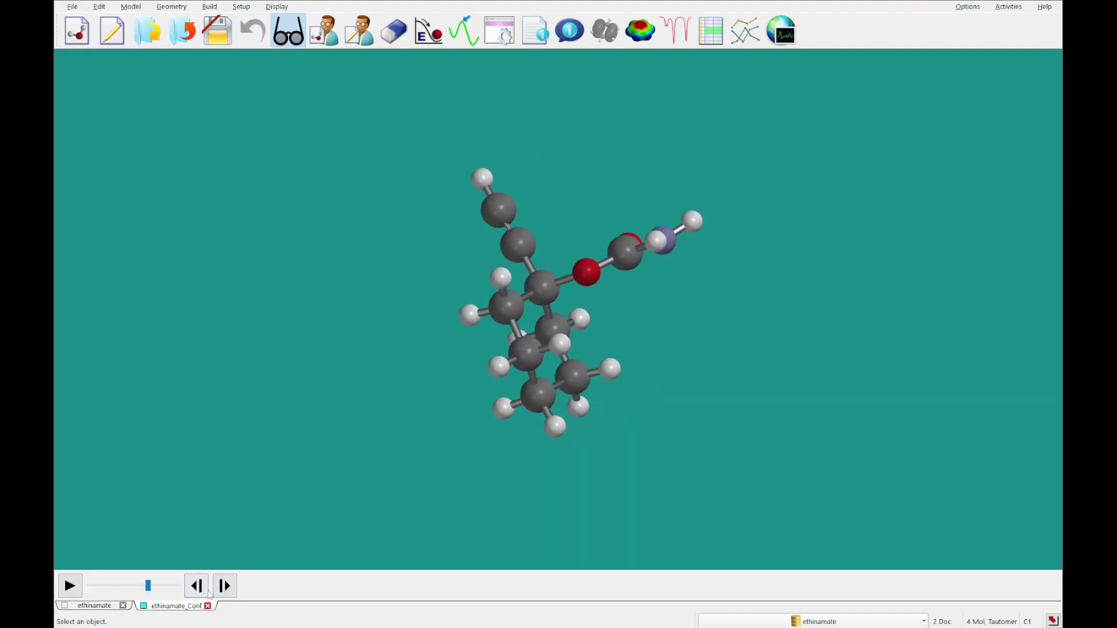
click(226, 576)
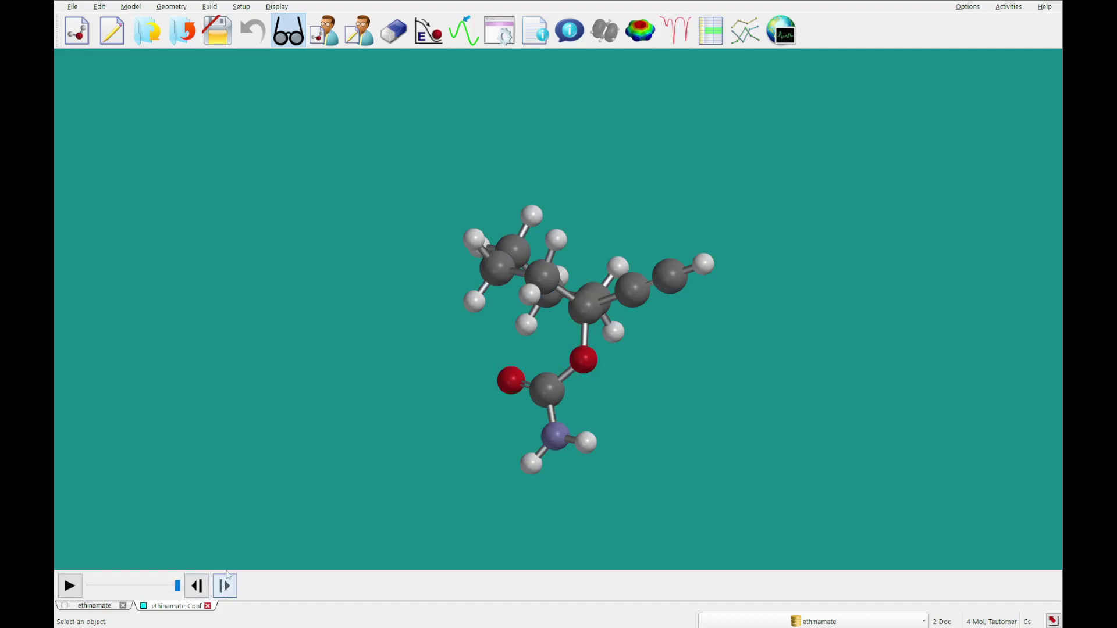
click(172, 6)
click(376, 120)
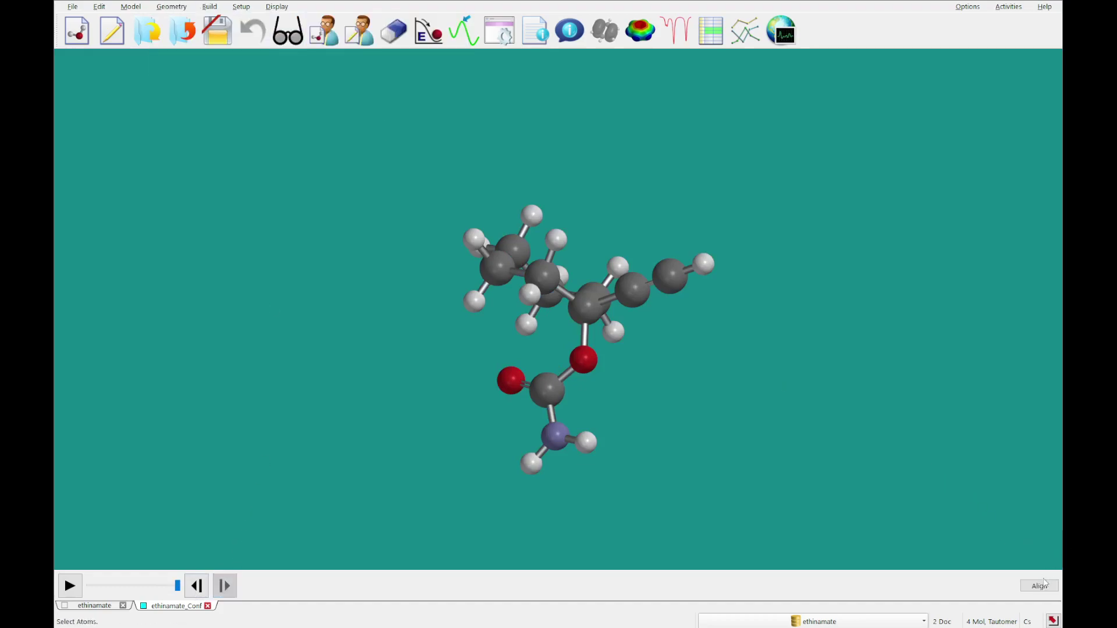
click(1039, 587)
click(646, 344)
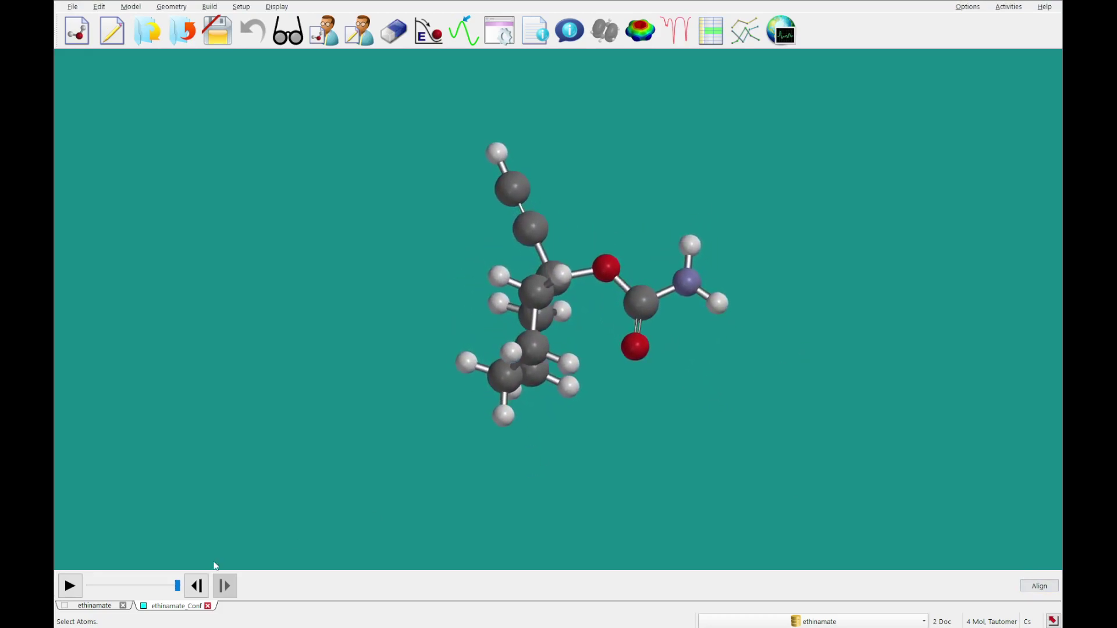
Step: Step back and forth through the aligned conformers to compare their ring and carbamate geometries, ending on the first one
click(207, 594)
click(206, 594)
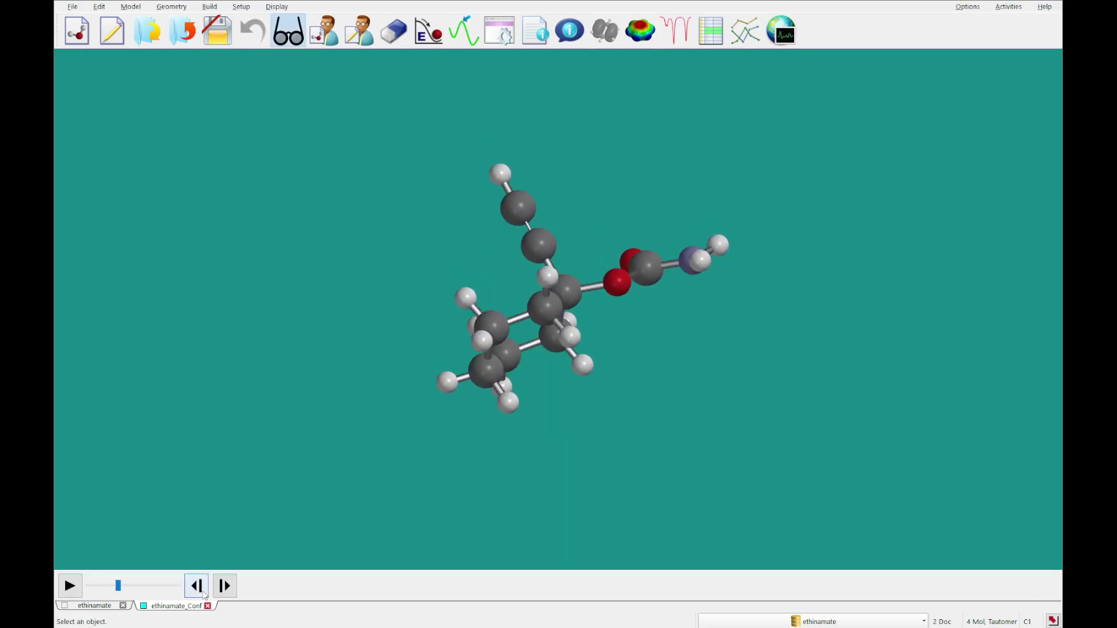
click(205, 594)
click(236, 586)
click(237, 586)
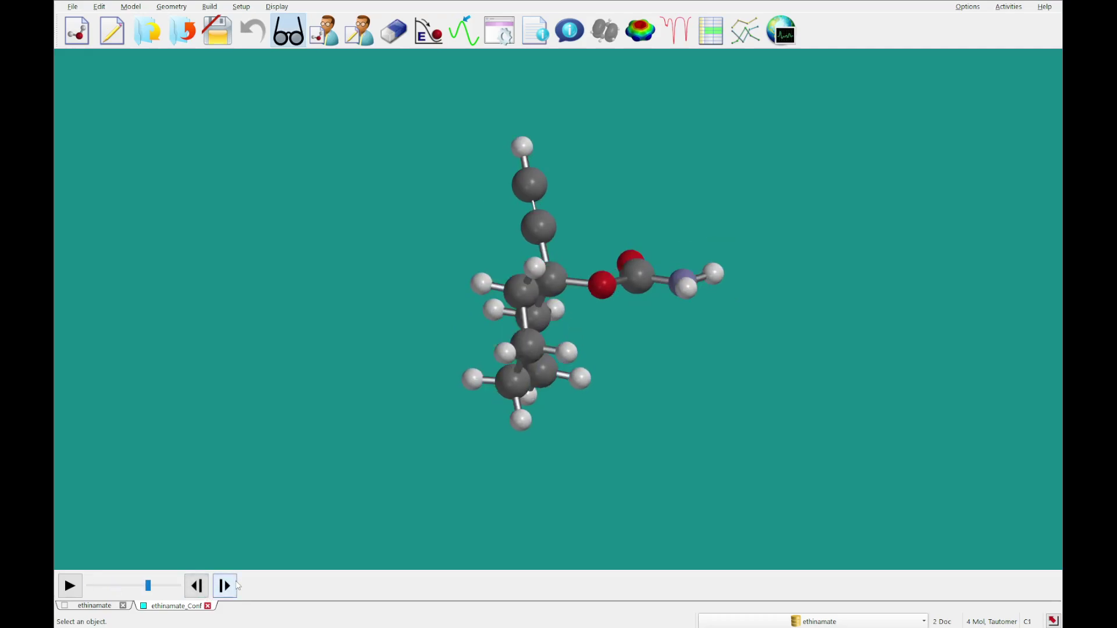
click(237, 585)
click(196, 589)
click(195, 590)
click(195, 591)
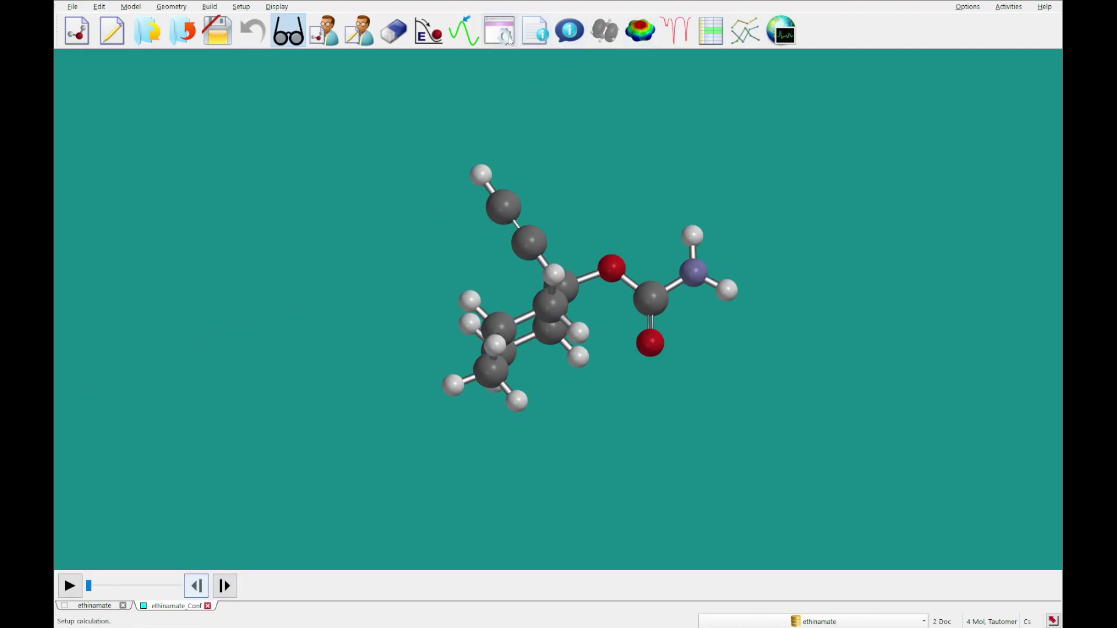
Step: Open the conformer spreadsheet, add Δ Energy (kJ/mol) and Boltzmann Weights columns, and widen and place the window clear of the molecule
click(710, 31)
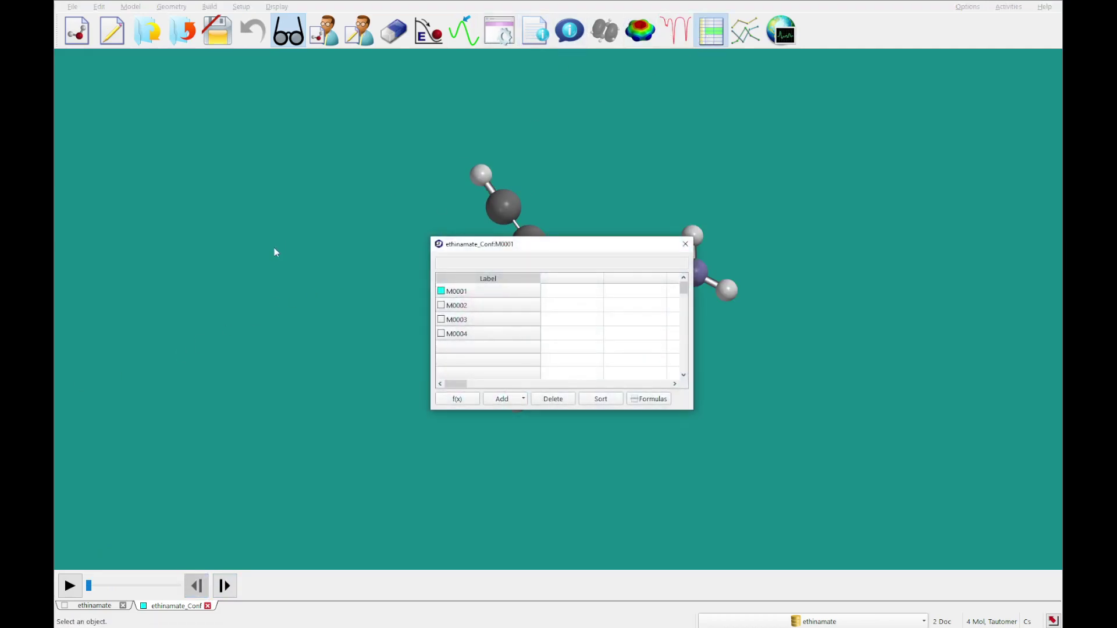
click(571, 278)
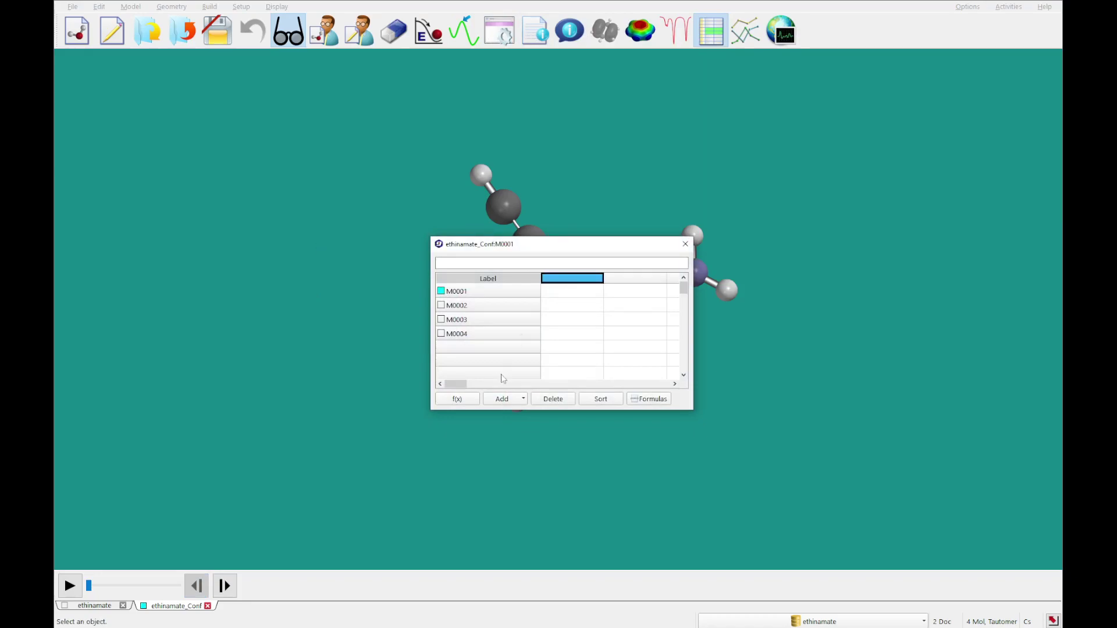
click(504, 401)
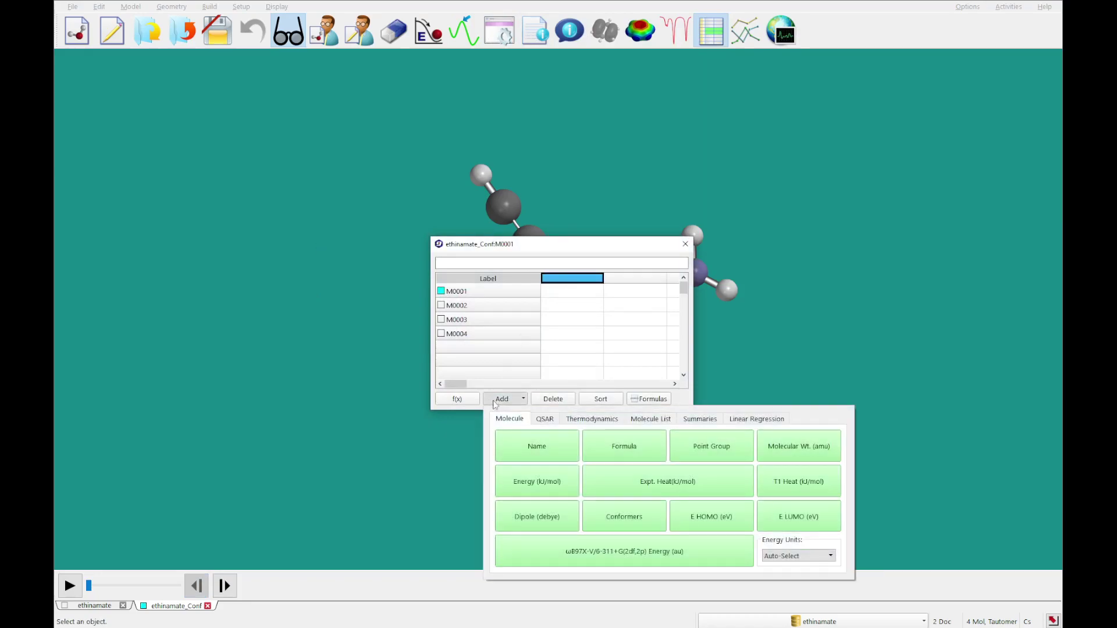
click(650, 419)
click(566, 460)
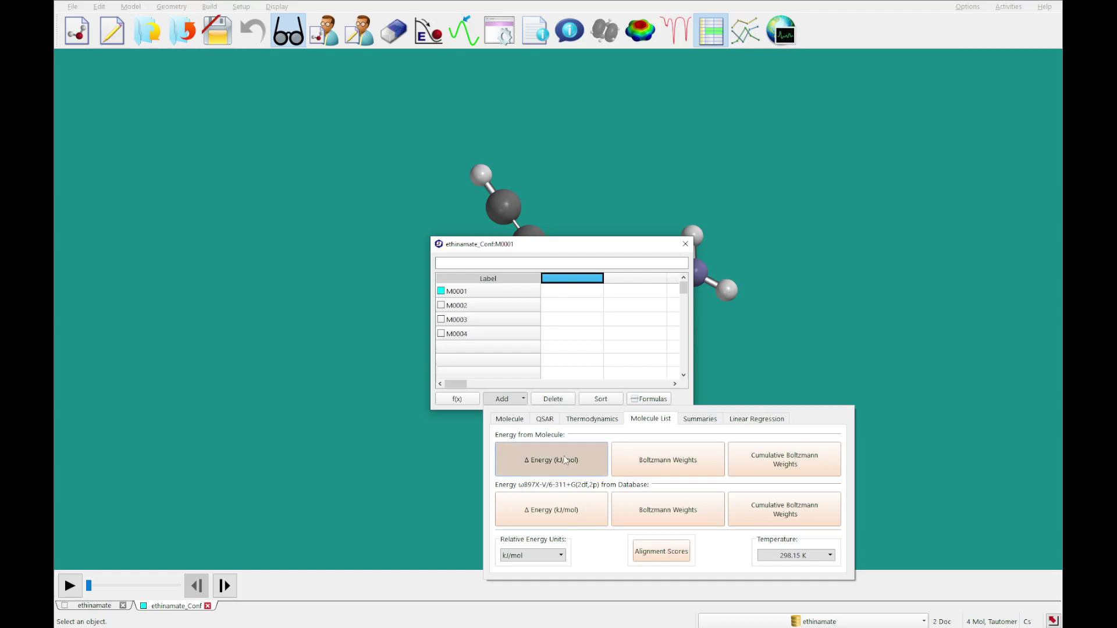
click(653, 467)
click(733, 334)
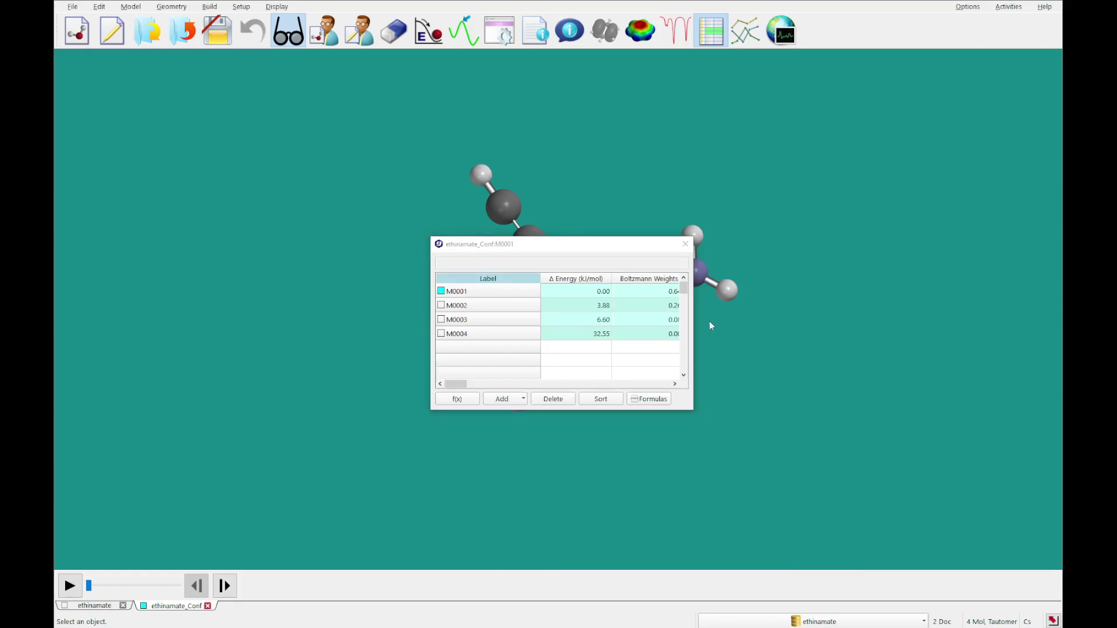
drag(693, 326, 723, 325)
drag(540, 244, 242, 136)
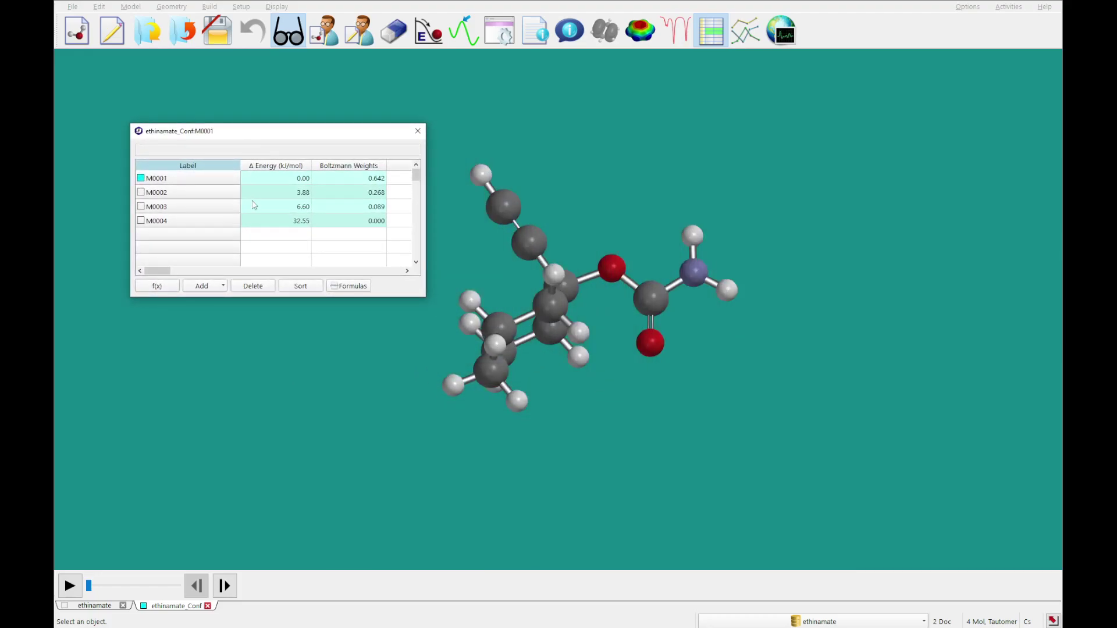
Step: Go through conformers M0001 to M0004 in the spreadsheet, examining each structure and comparing their relative energies
click(260, 180)
click(192, 180)
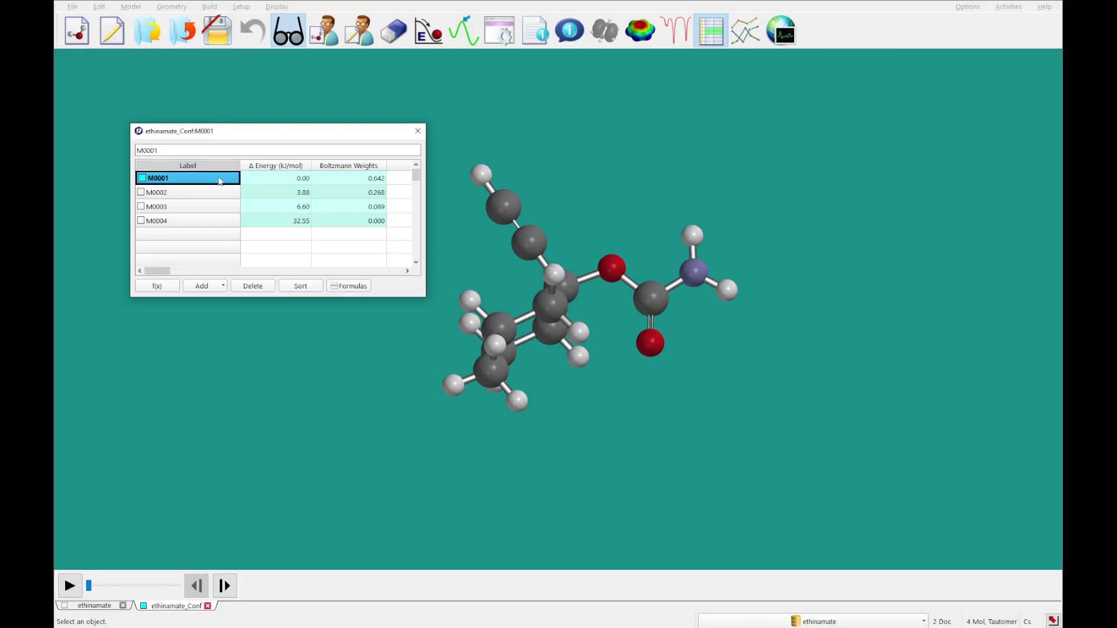
click(213, 192)
click(212, 211)
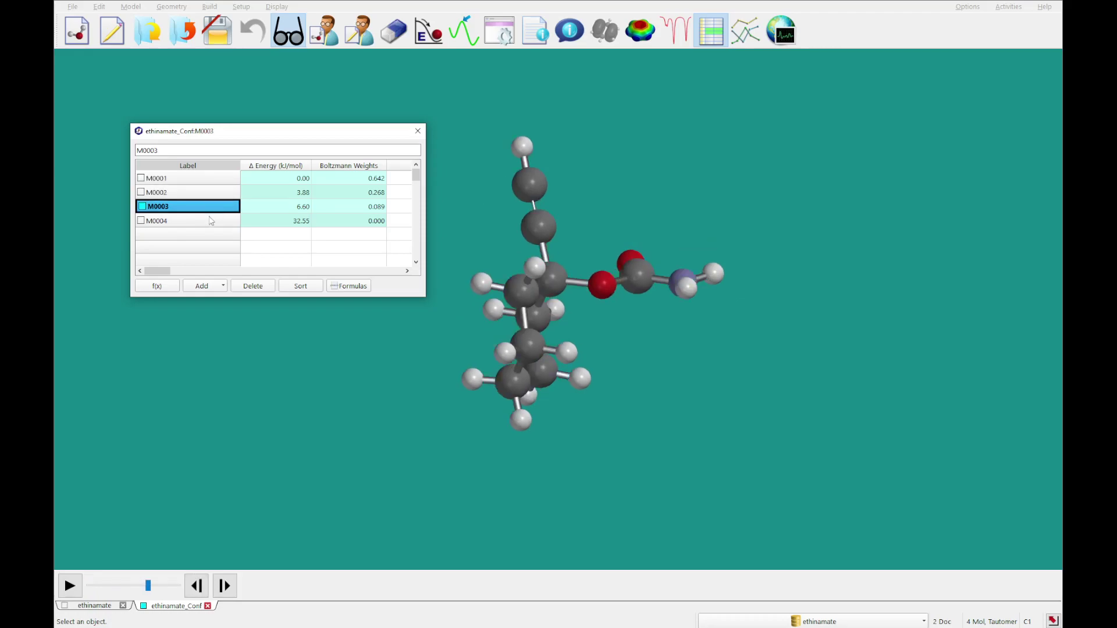
click(211, 221)
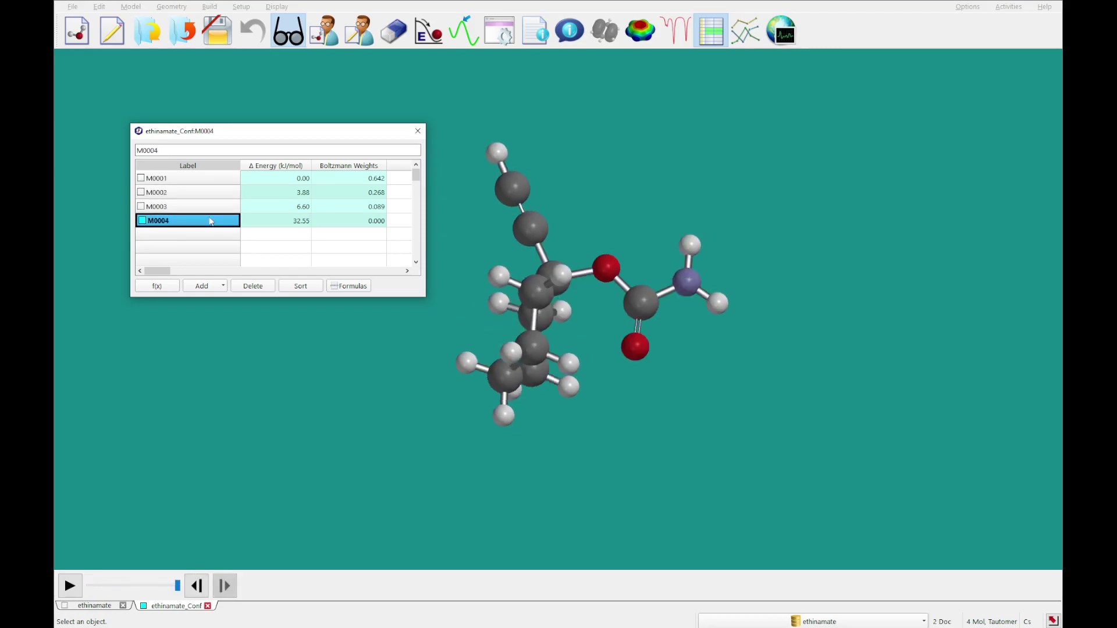
click(291, 179)
click(292, 222)
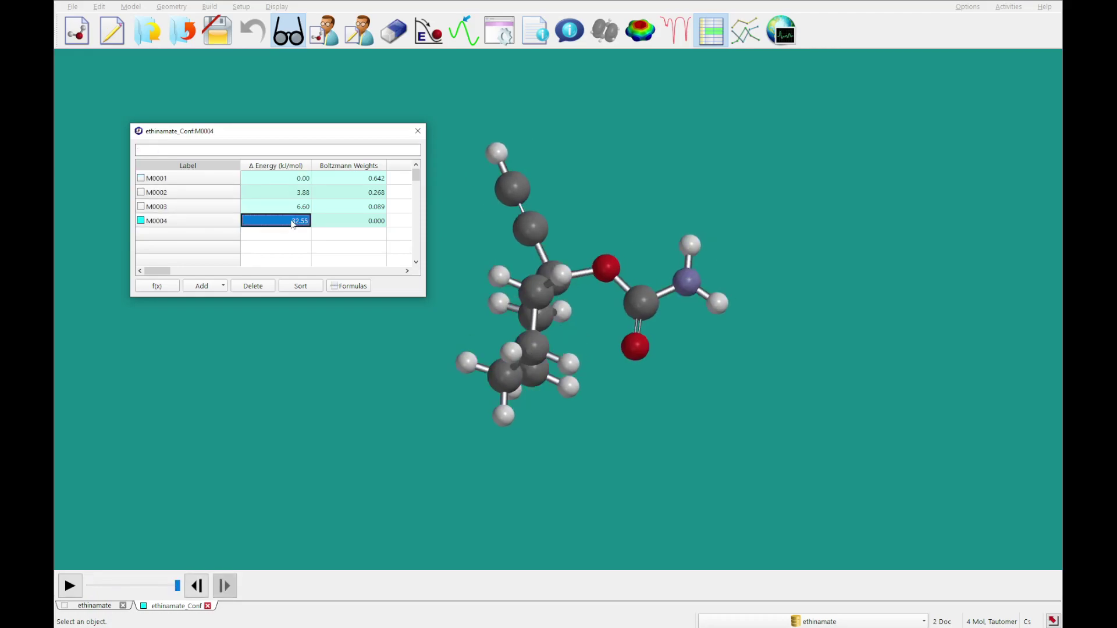
click(352, 223)
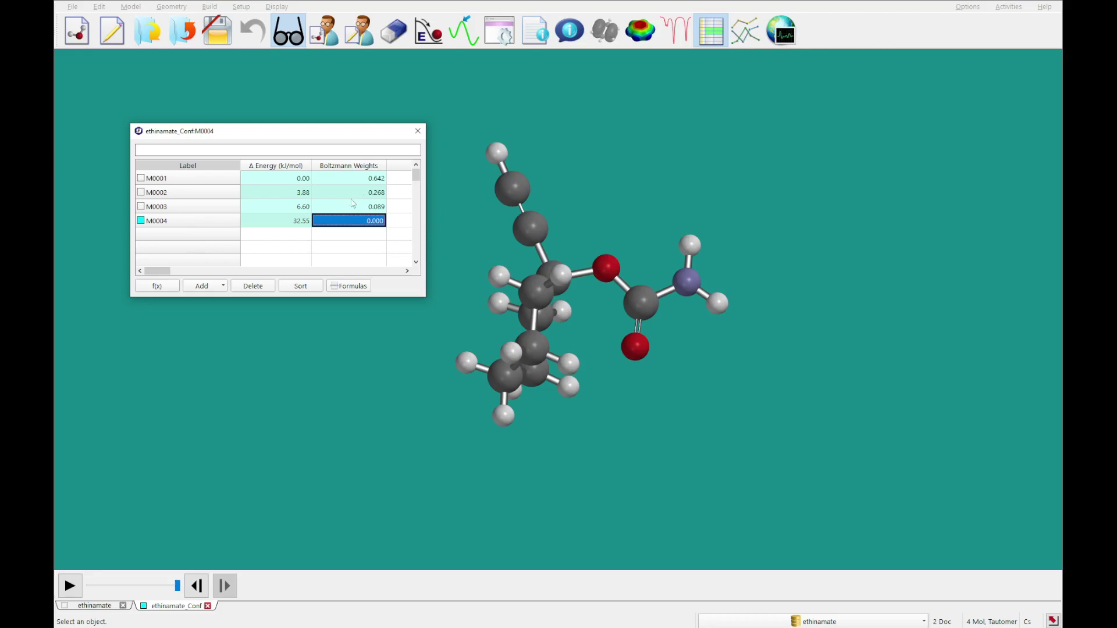
Step: Compare the Boltzmann weights of conformers M0001, M0002 and M0003 together with their structures
click(215, 181)
click(356, 180)
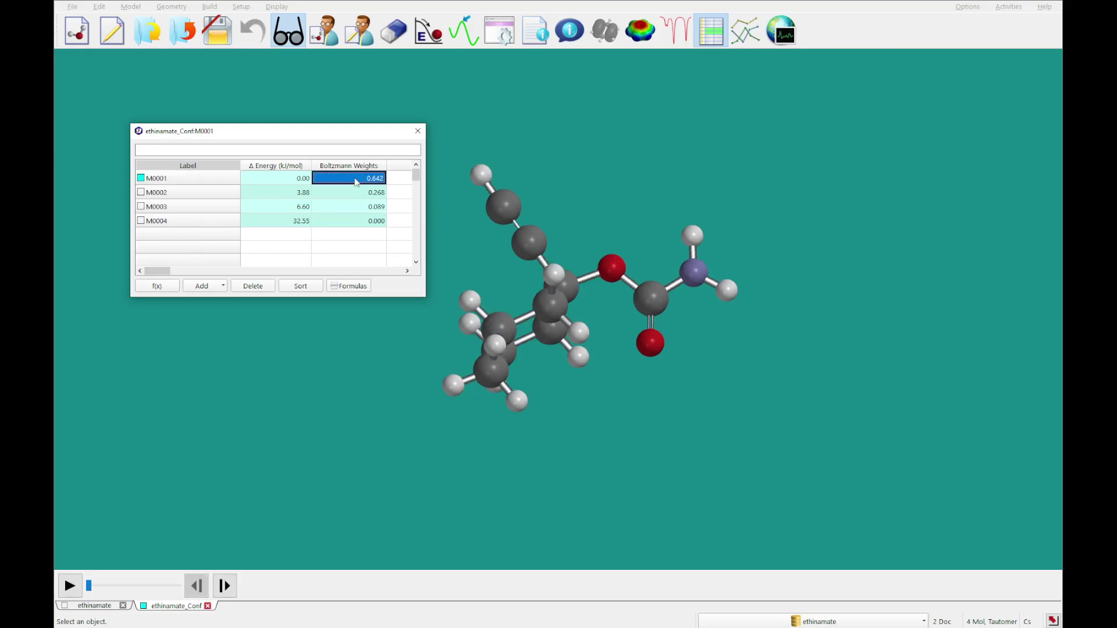
click(218, 185)
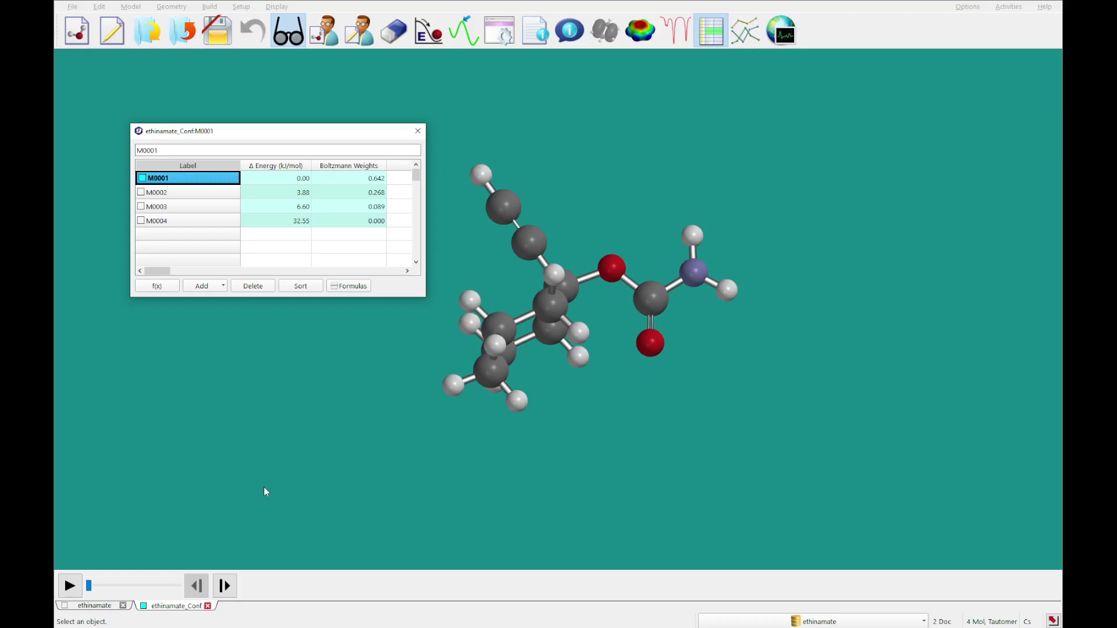
click(382, 179)
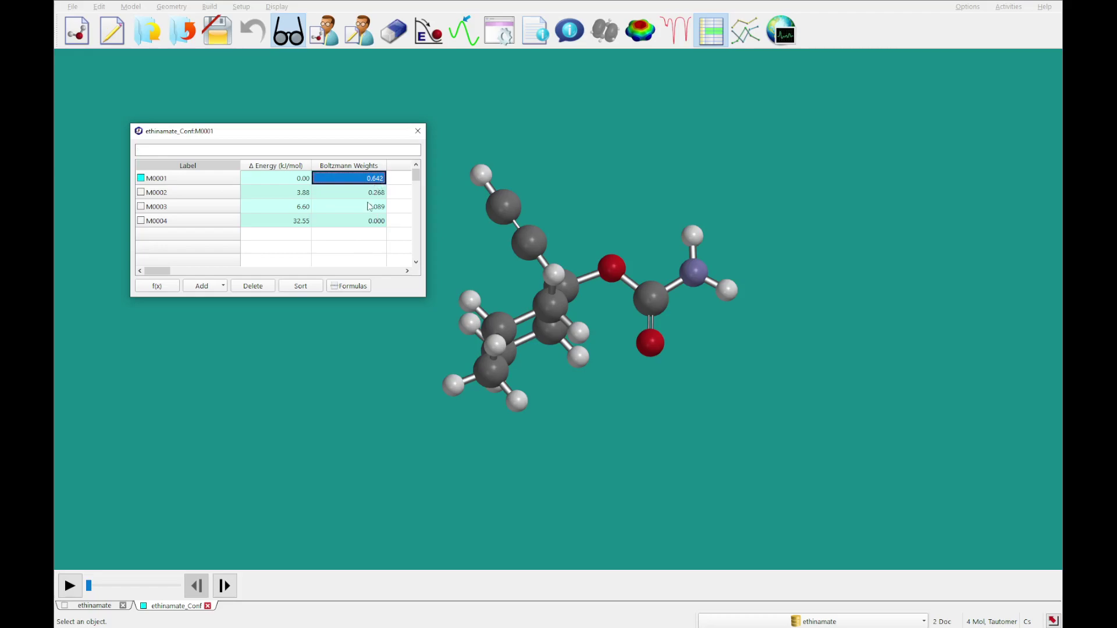
click(367, 194)
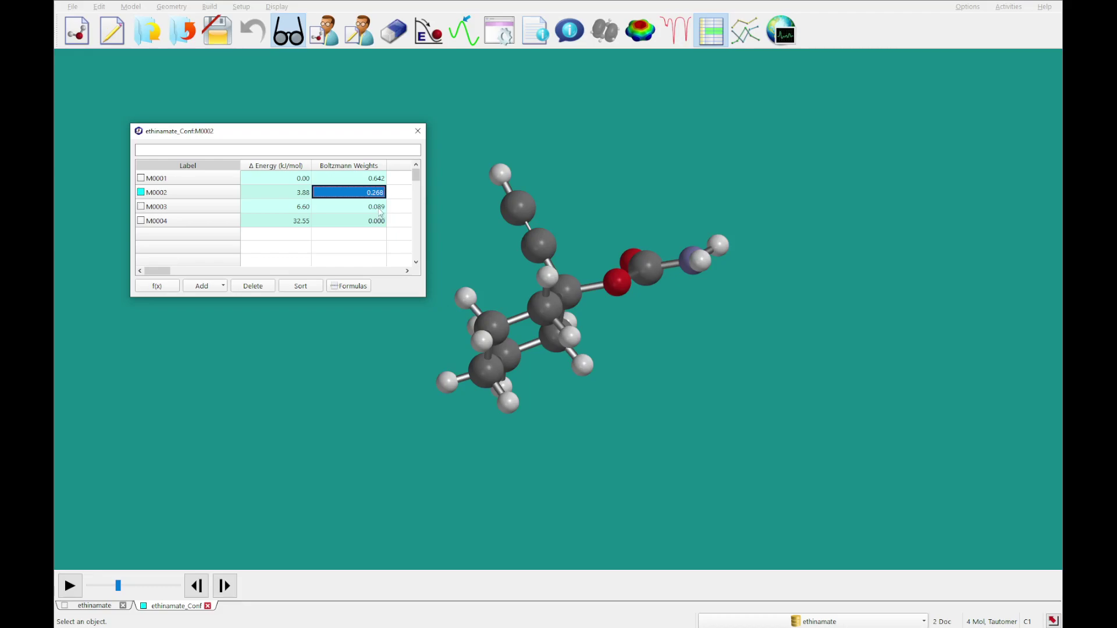
click(379, 211)
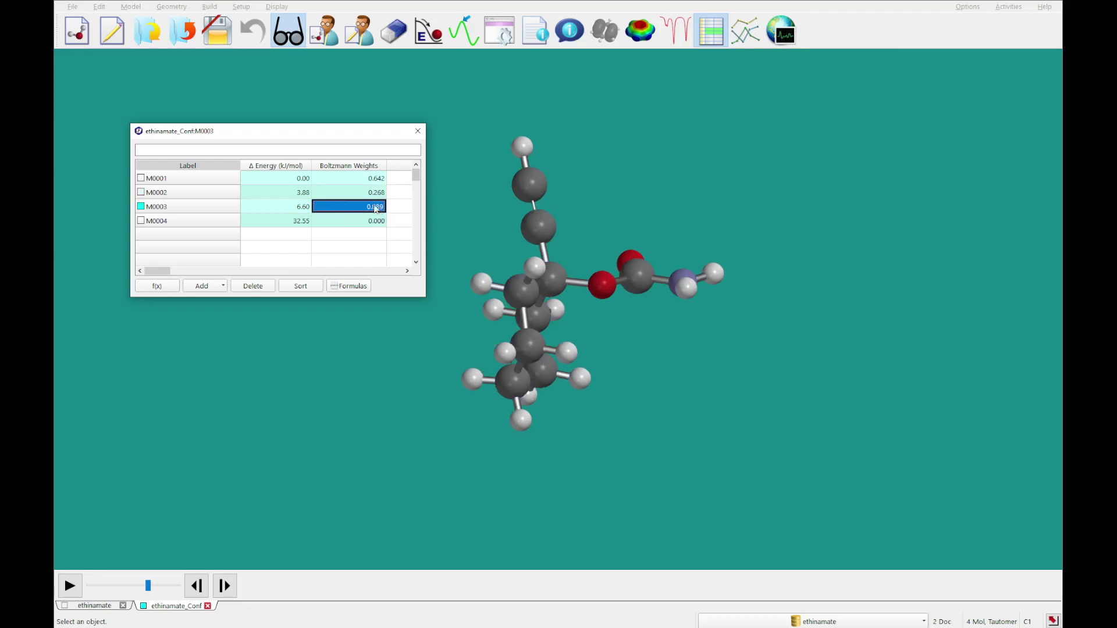
key(Up)
click(374, 209)
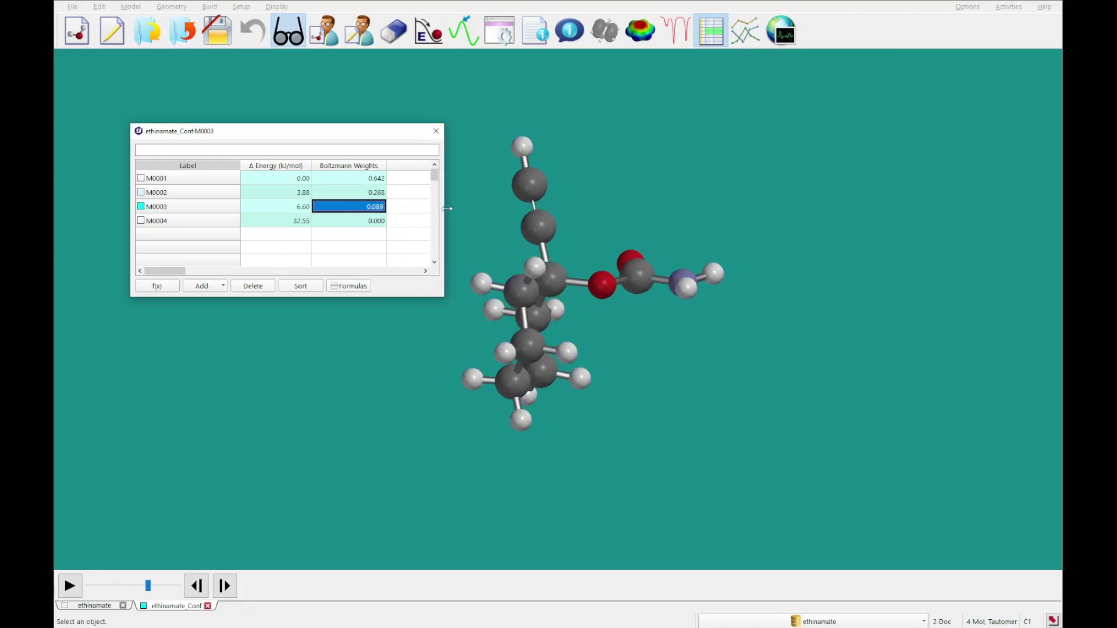
Step: Add a Cumulative Boltzmann Weights column from the molecule energies, widen the spreadsheet to fit it, and check the last two conformers
click(437, 167)
click(221, 286)
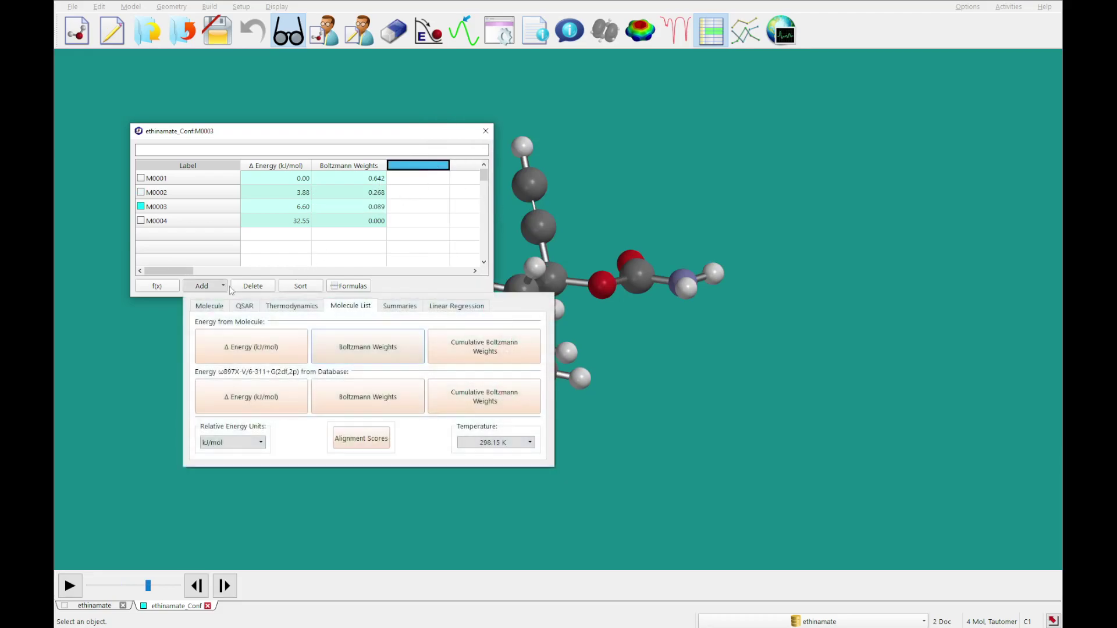
click(474, 355)
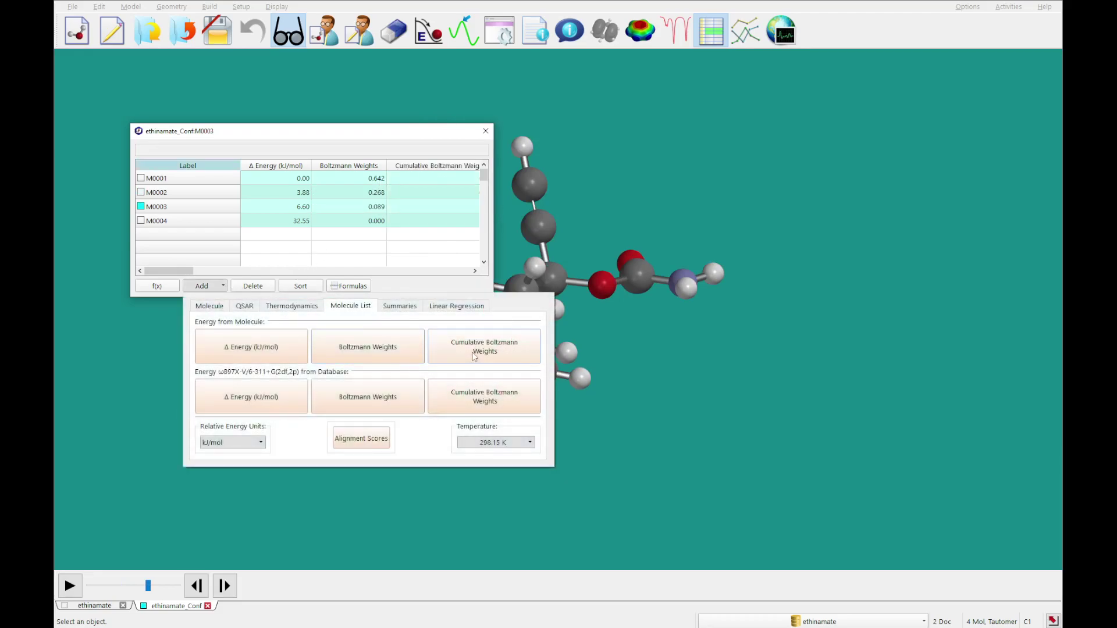
click(495, 195)
drag(495, 198, 521, 199)
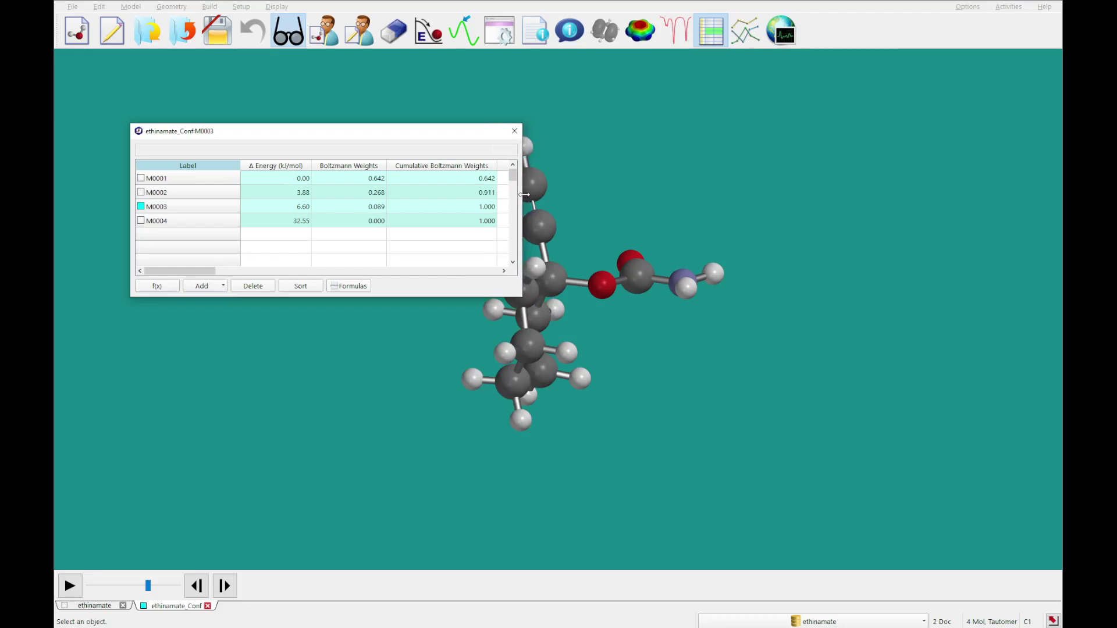
click(489, 208)
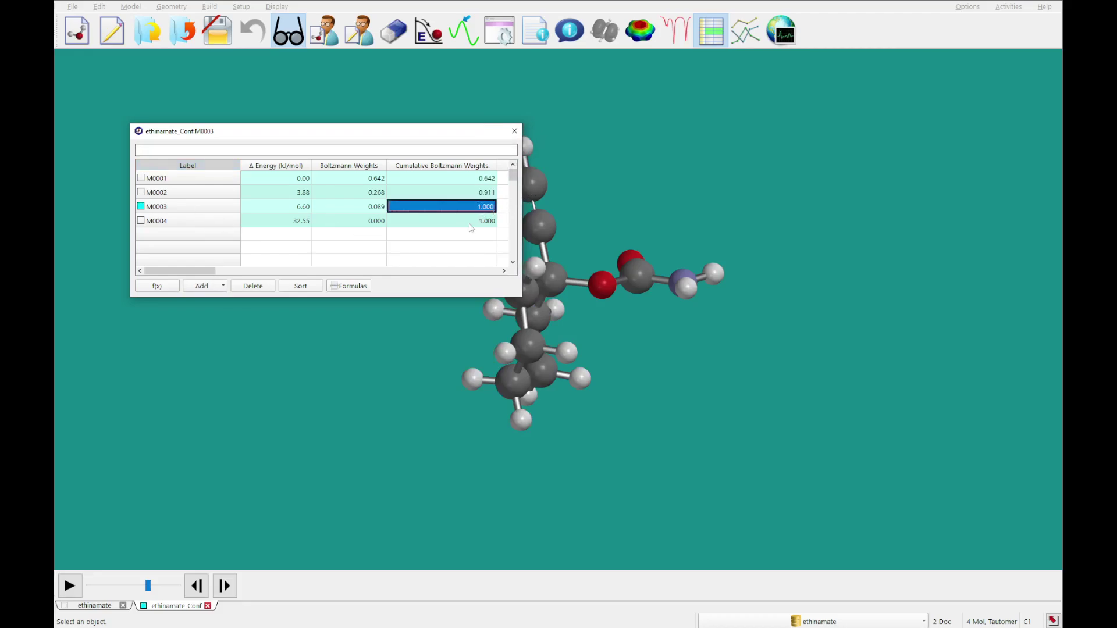
click(470, 224)
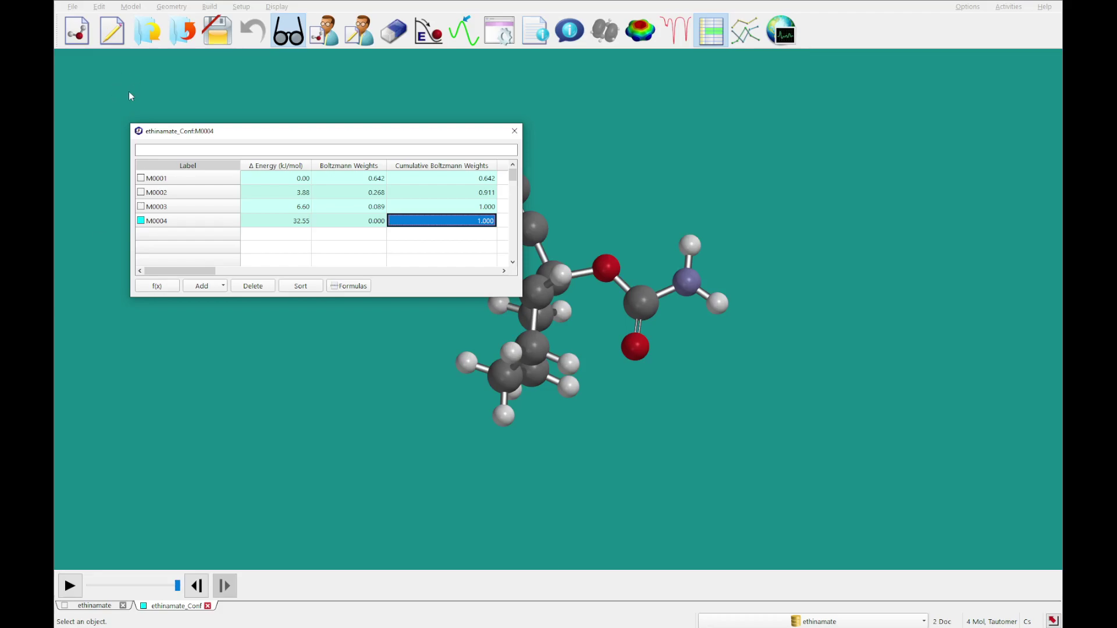
Step: Save the conformer document as "ethinamate_Conformers density functional.spartan" and close its spreadsheet
click(230, 37)
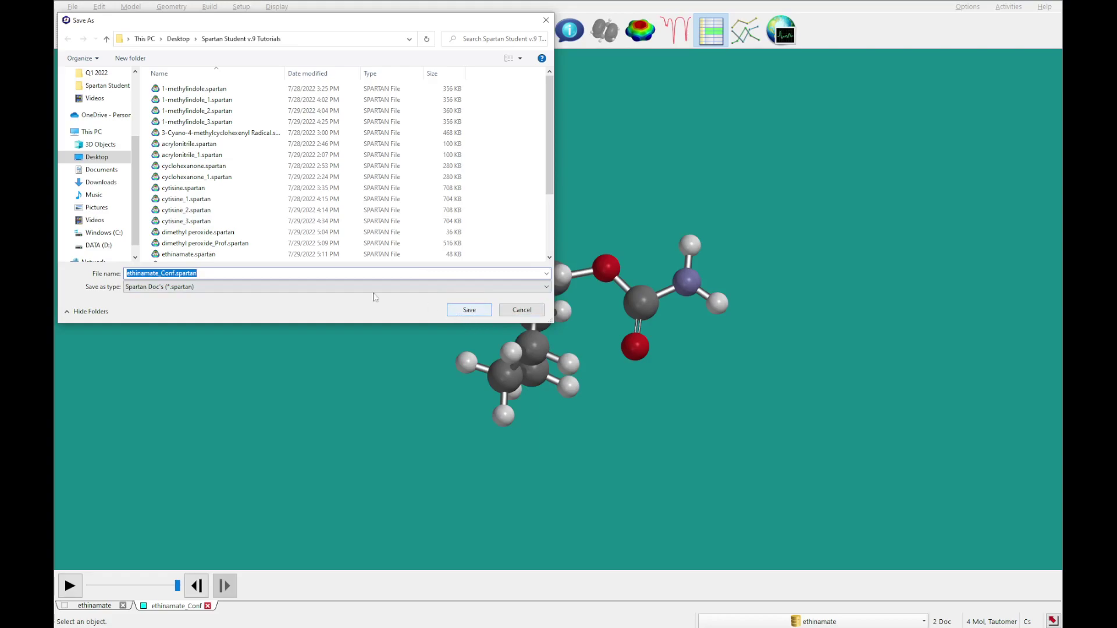
click(174, 274)
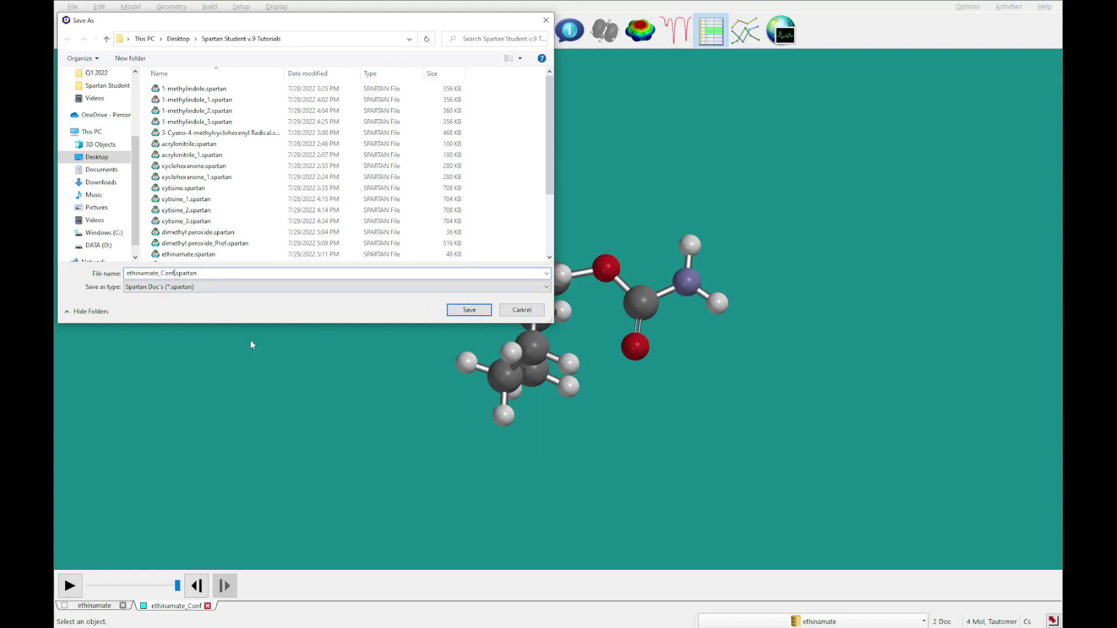
text(ormers density functional)
key(Return)
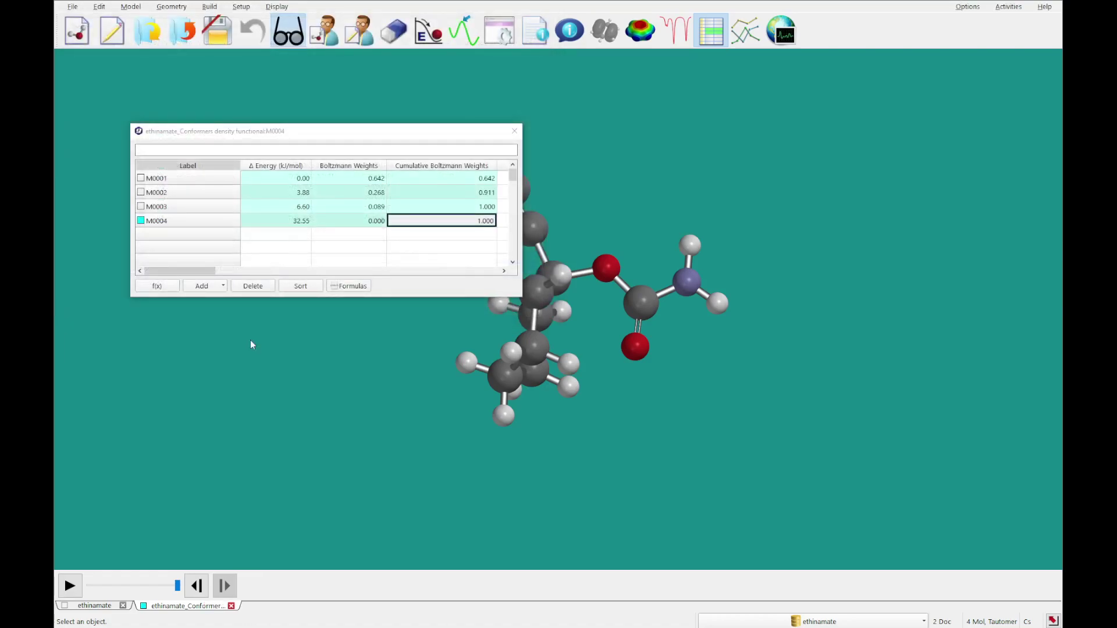
click(515, 132)
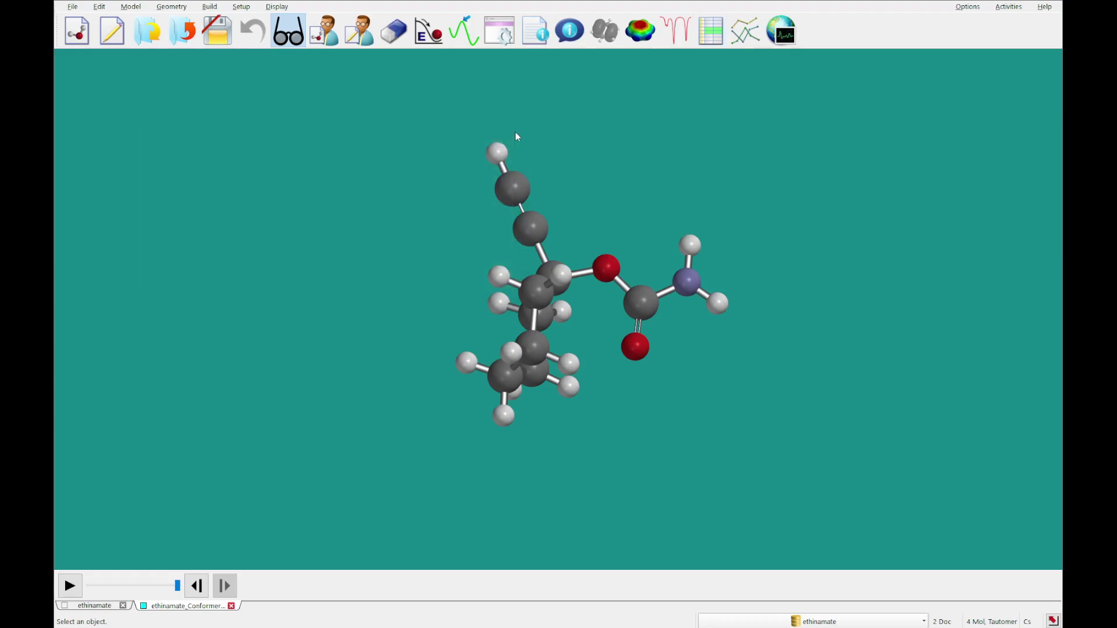
Step: Run a gas-phase equilibrium geometry calculation on the ethinamate conformers with Density Functional ωB97X-D/6-31G*
click(504, 34)
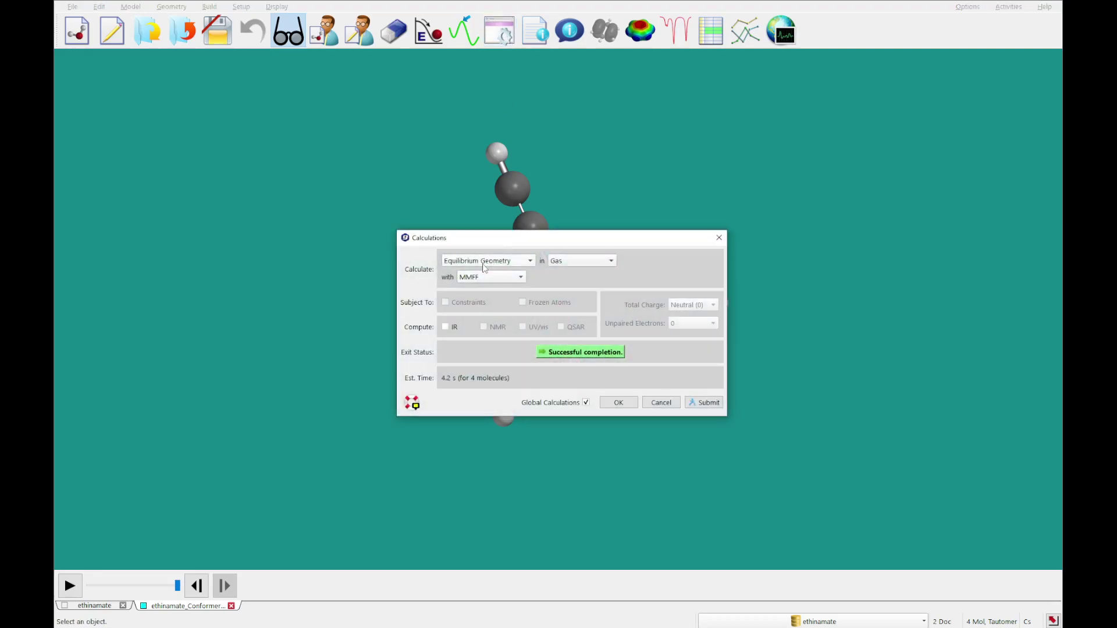
click(483, 267)
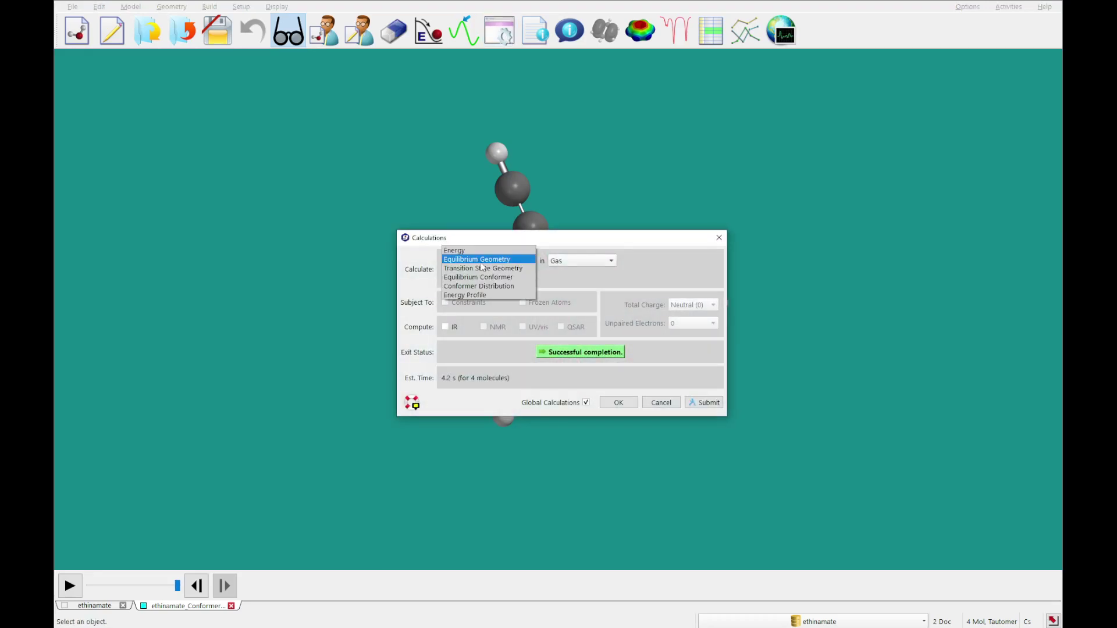
click(482, 263)
click(484, 277)
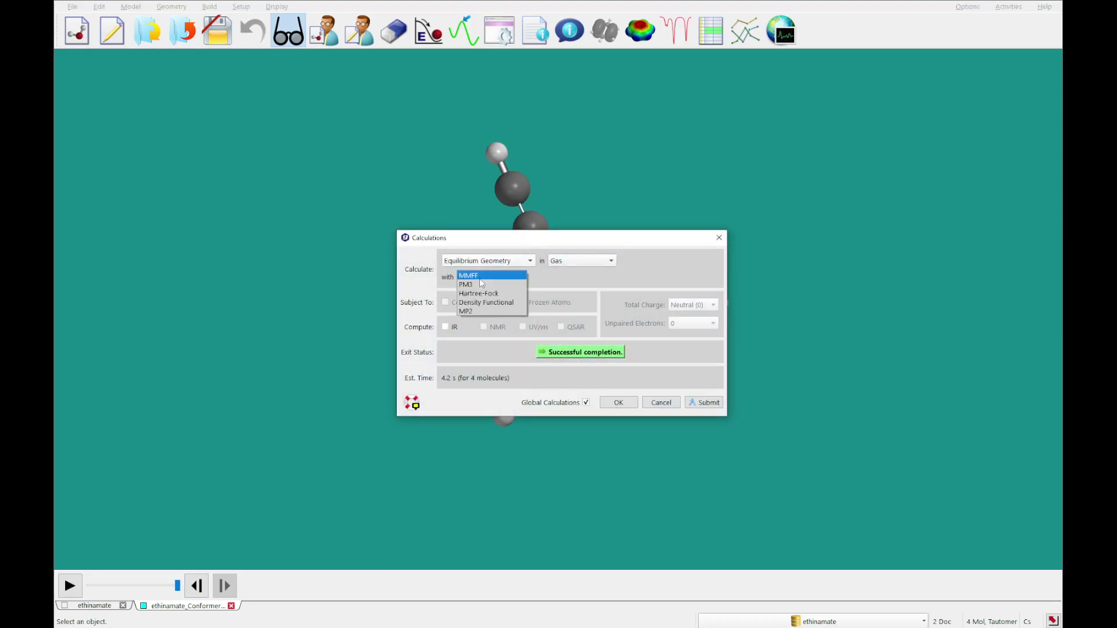
click(483, 303)
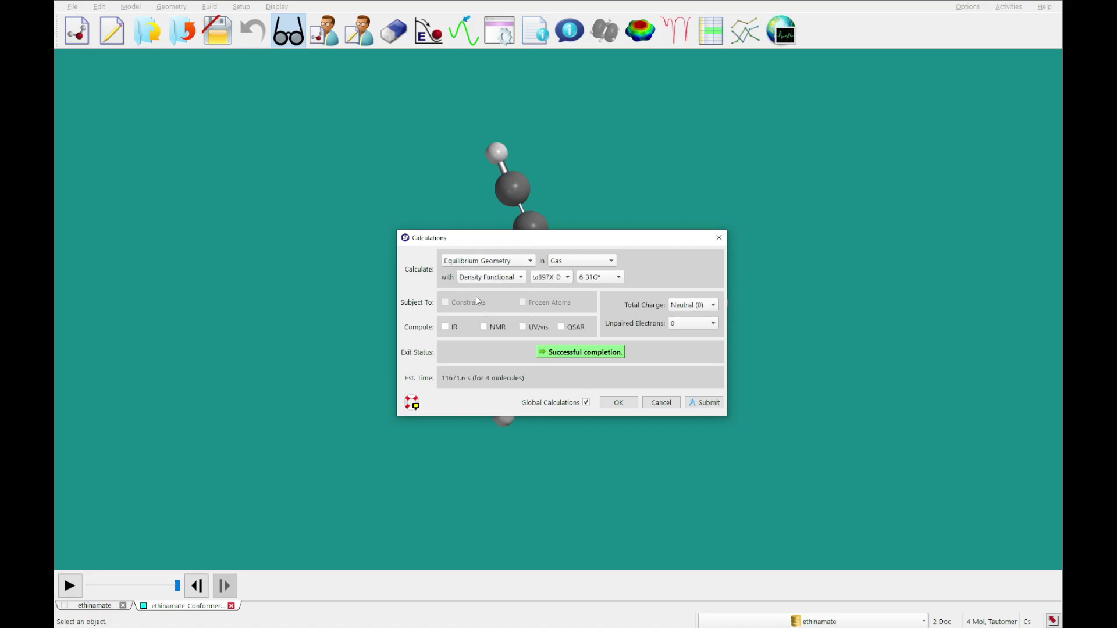
click(554, 282)
click(551, 260)
click(706, 404)
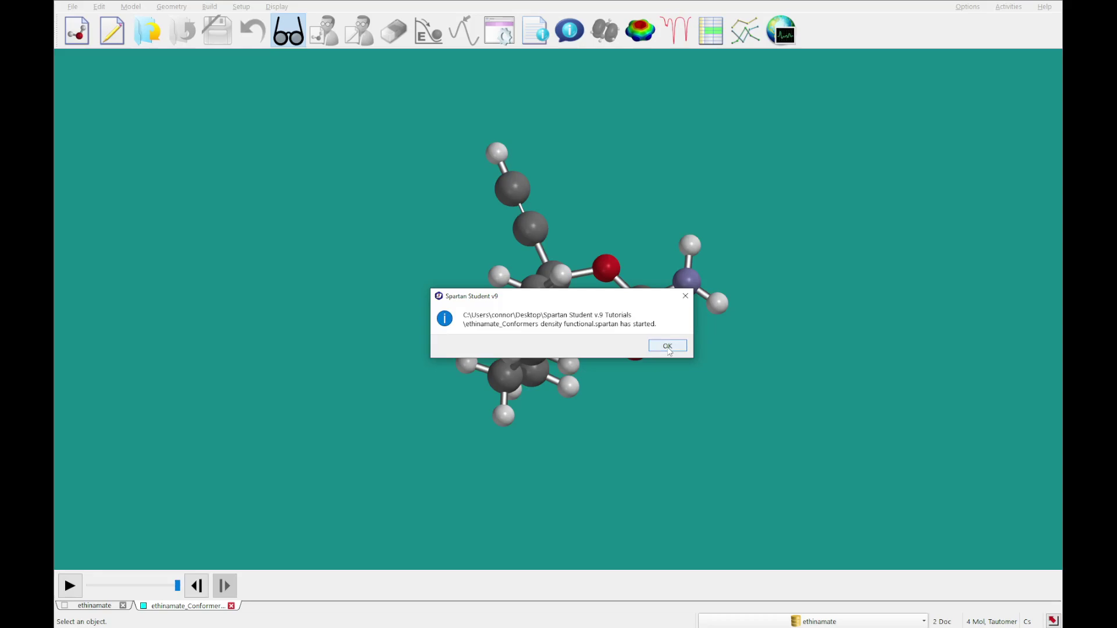
click(668, 347)
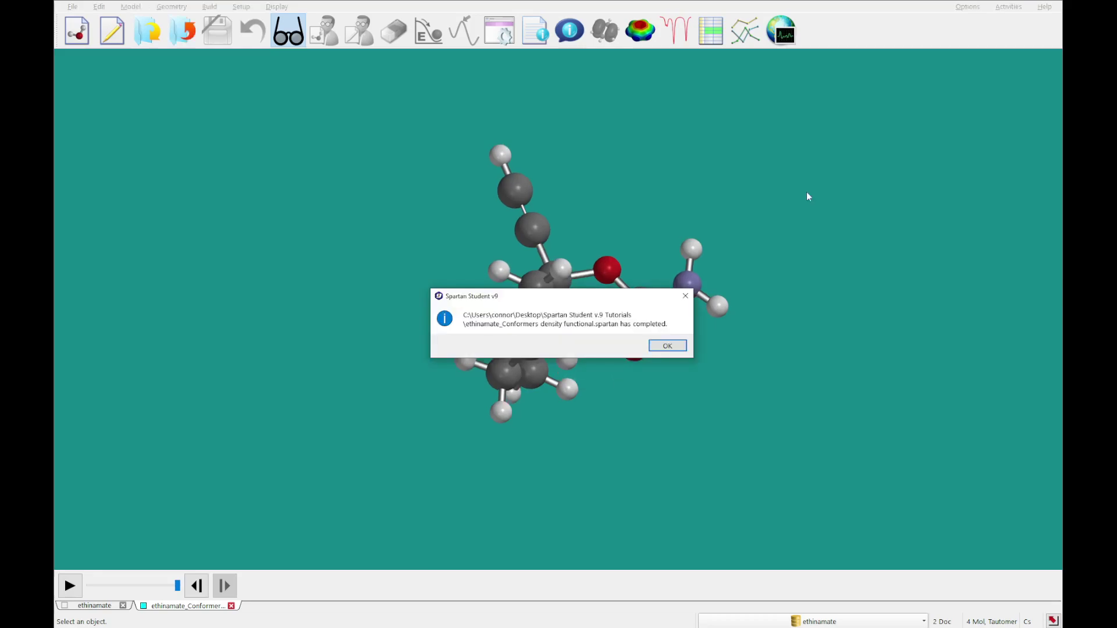
click(667, 345)
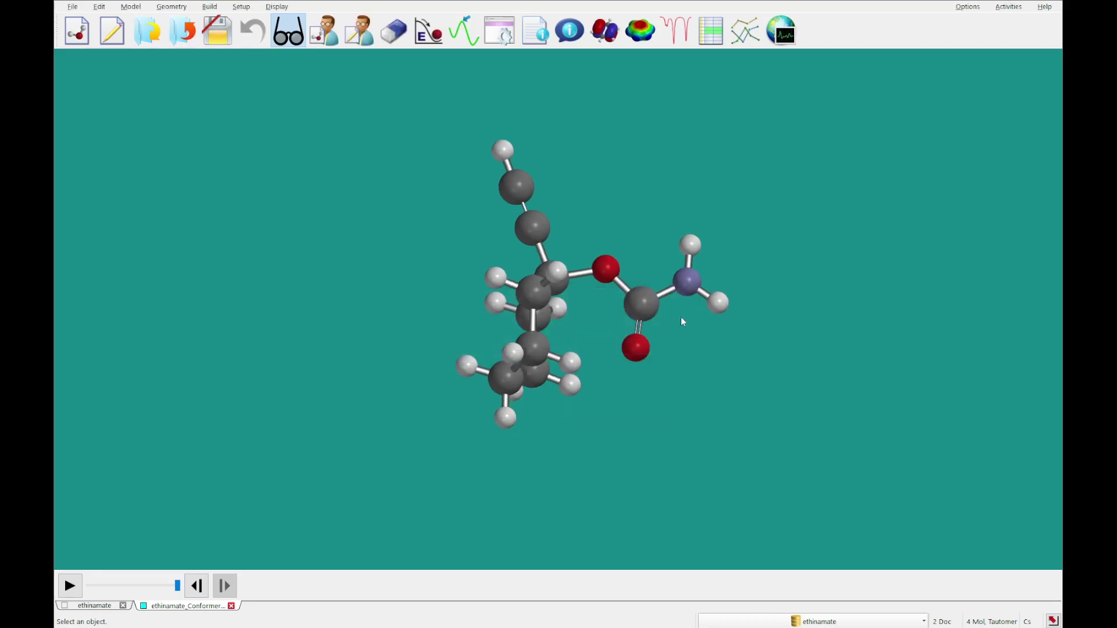
Step: Open the conformer spreadsheet and compare the recalculated relative energies and Boltzmann weights, examining the structures of M0002 and M0003
click(710, 38)
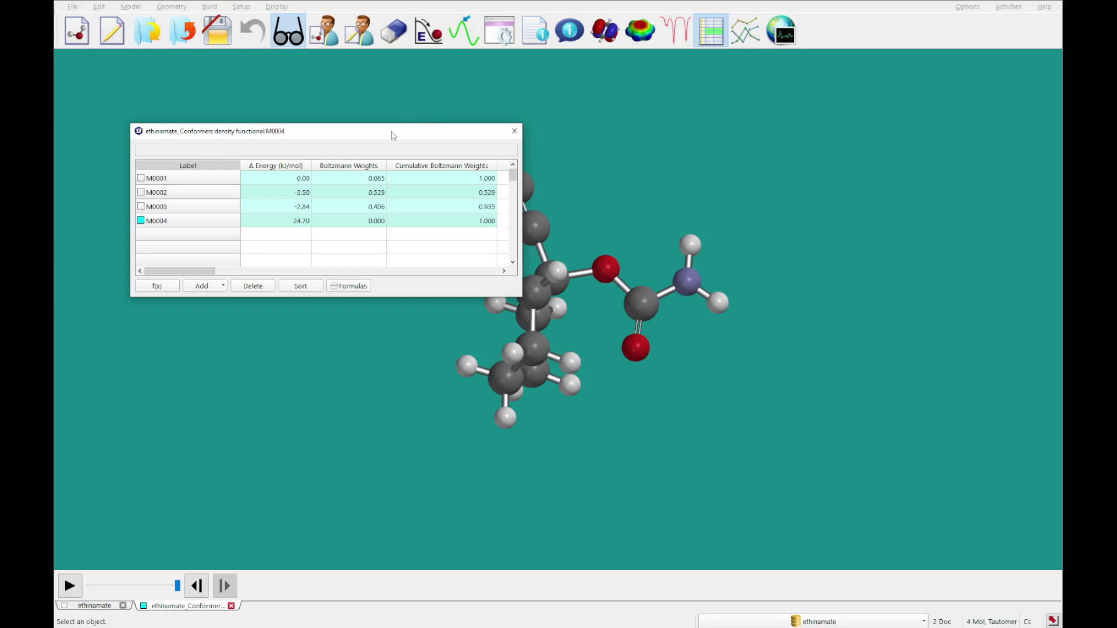
click(281, 196)
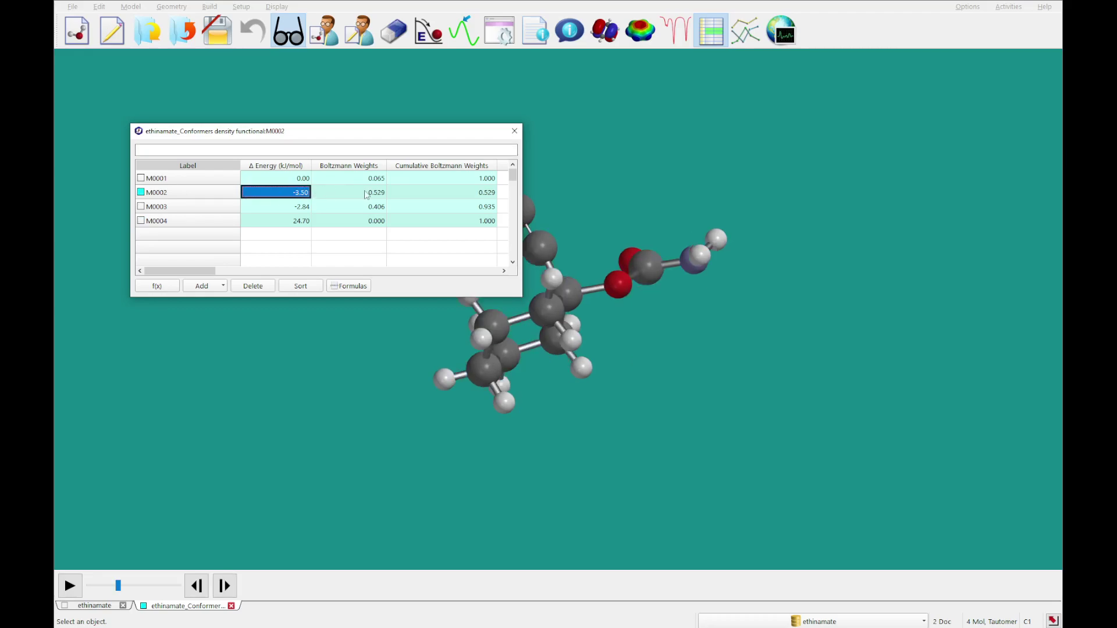
click(367, 195)
drag(373, 136, 301, 105)
mouse_move(765, 329)
mouse_down()
mouse_move(776, 294)
mouse_move(748, 215)
mouse_move(775, 187)
mouse_move(797, 310)
mouse_move(763, 338)
mouse_up()
click(273, 189)
drag(294, 150, 298, 179)
drag(690, 400, 683, 401)
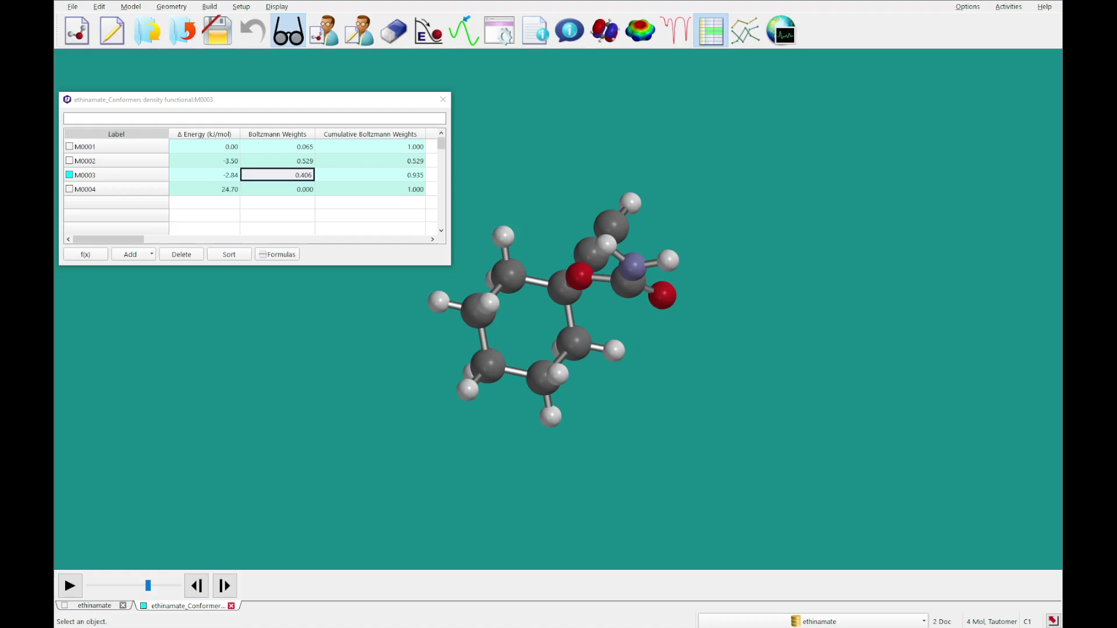
Step: Close the density functional conformer document without saving its changes, and close the original ethinamate document
click(184, 35)
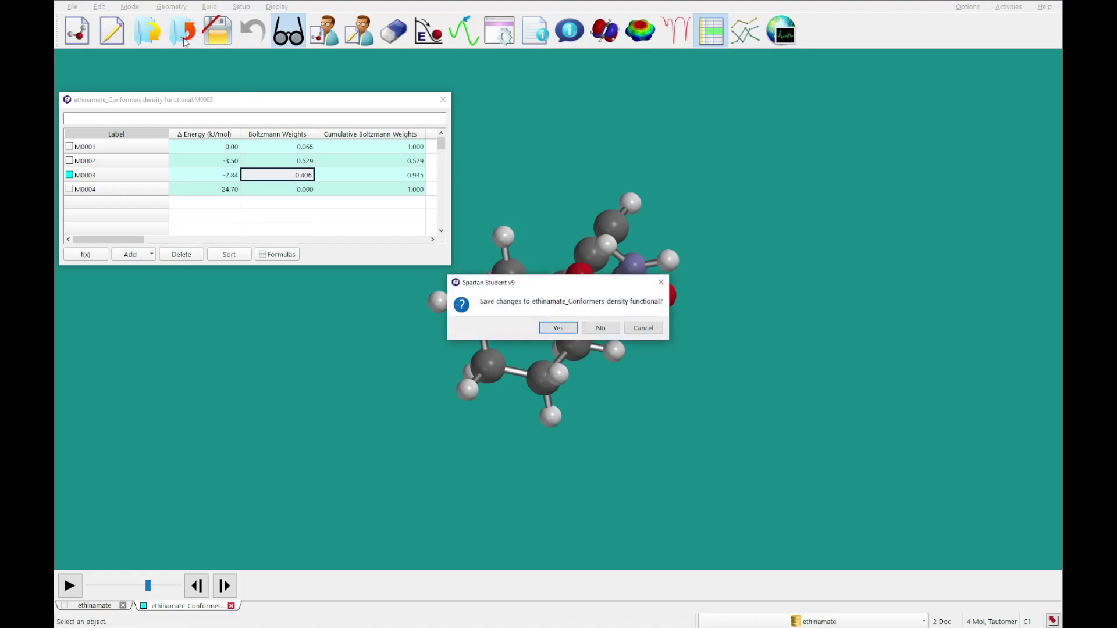
click(600, 327)
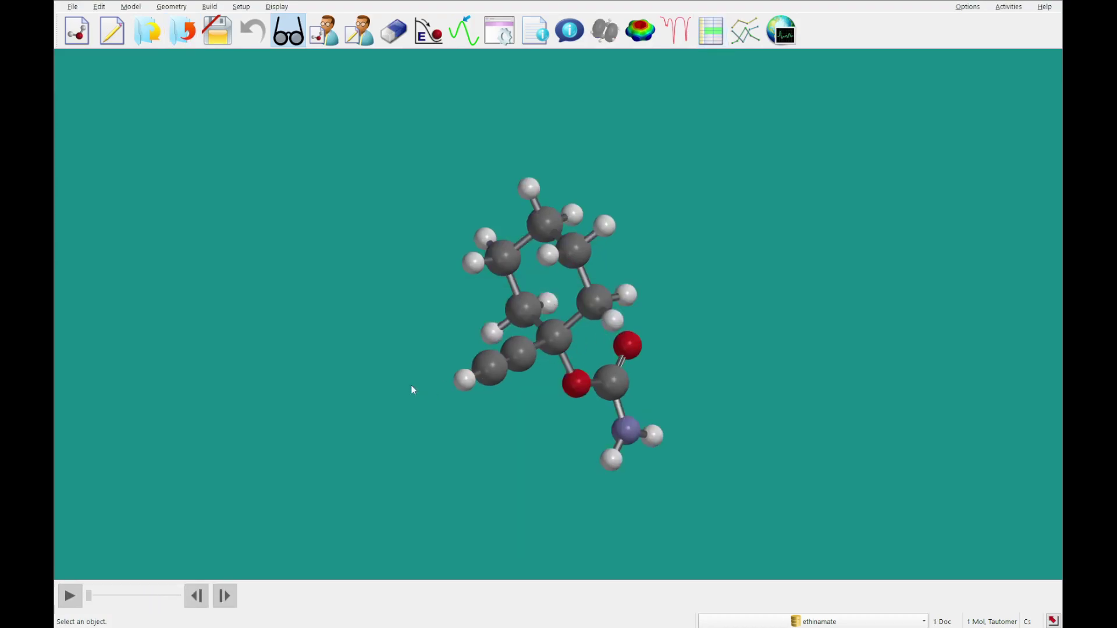
click(185, 44)
click(597, 330)
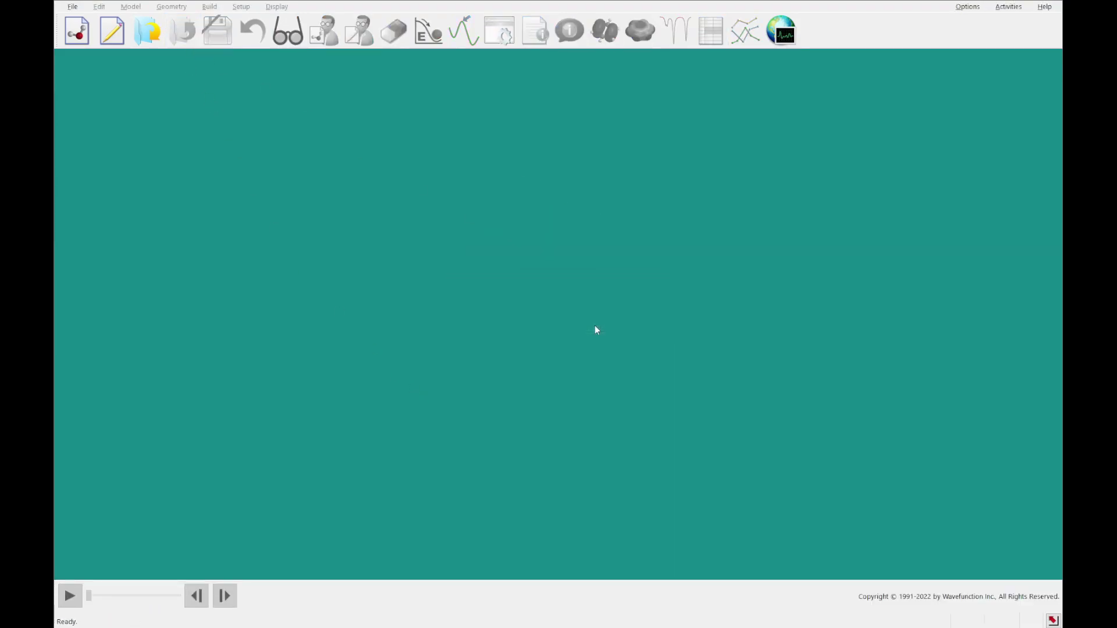
Step: Start a 2D sketch with a cyclohexane ring, make one ring bond double, and attach a methyl group to a carbon of that bond
click(111, 29)
click(341, 140)
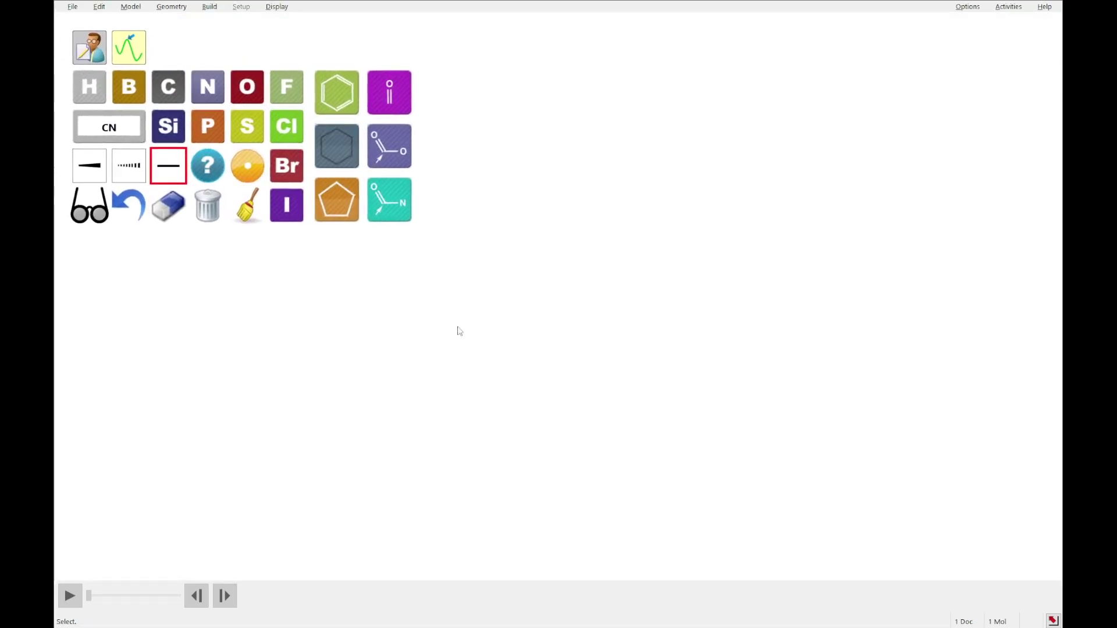
click(472, 349)
click(164, 89)
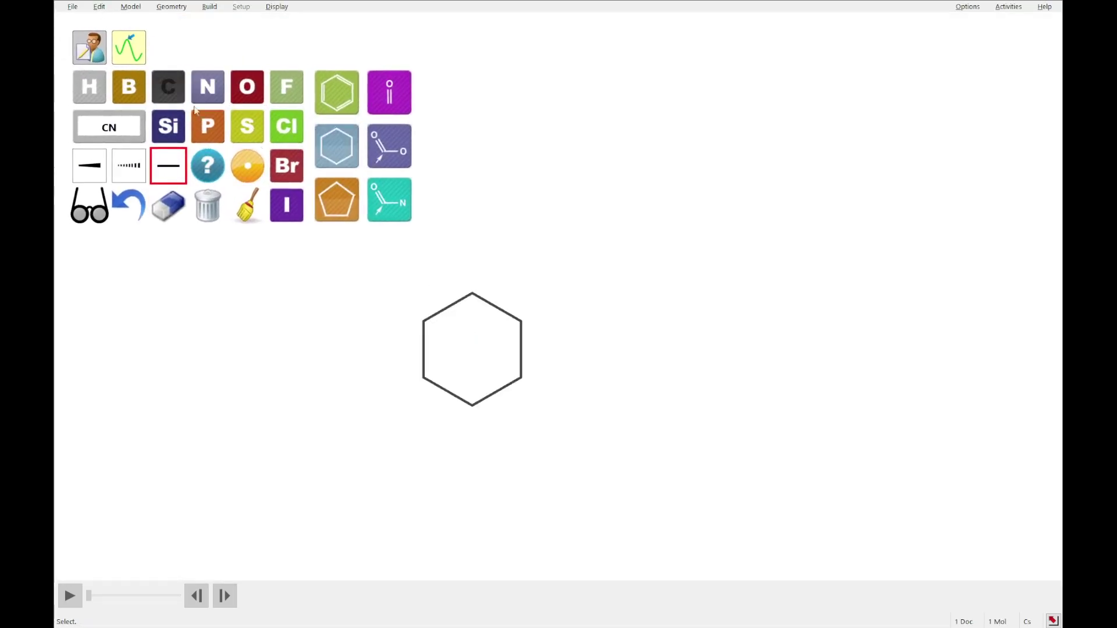
click(499, 312)
drag(474, 292, 478, 233)
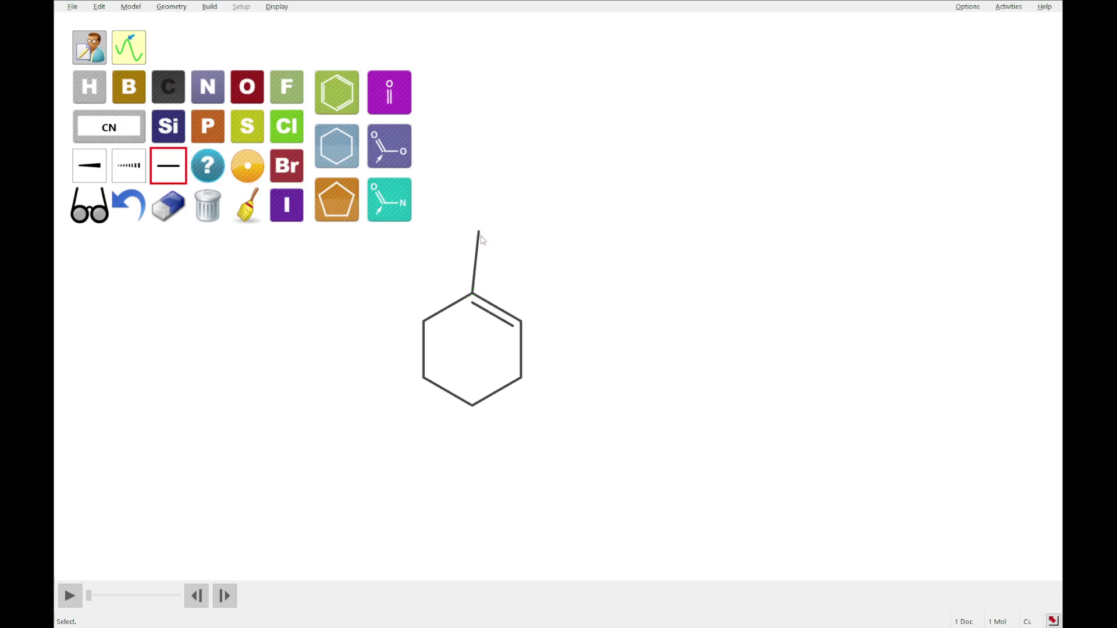
Step: Draw an isopropenyl group on the ring carbon opposite the methyl, then clean up the sketch and convert limonene to 3D
mouse_move(473, 409)
mouse_down()
mouse_move(473, 451)
mouse_move(417, 499)
mouse_up()
drag(470, 468, 520, 505)
click(504, 493)
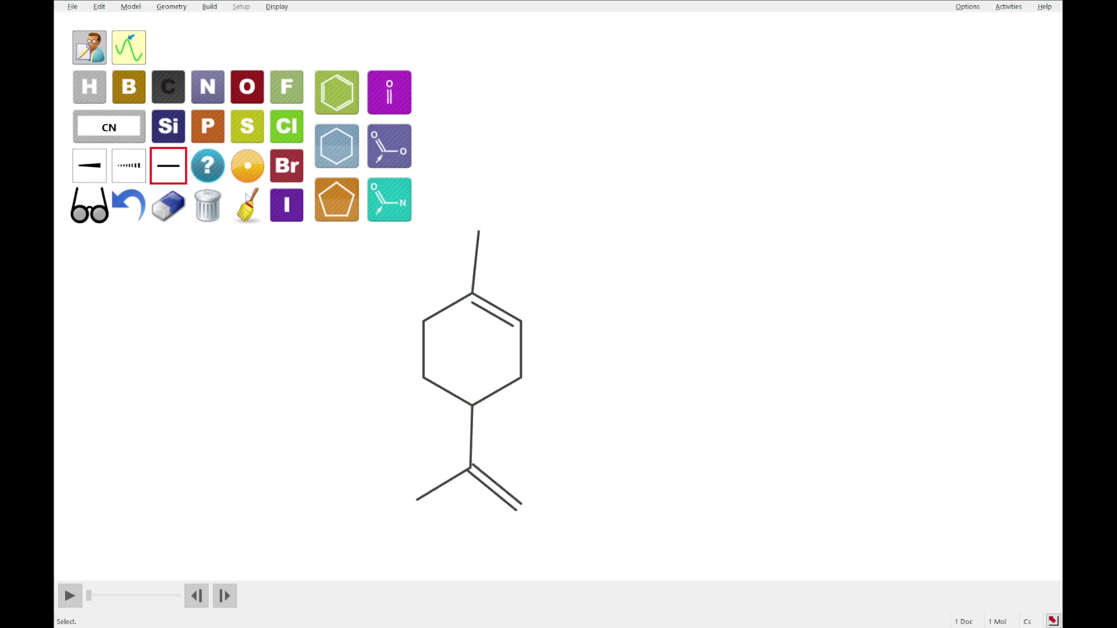
click(247, 203)
click(105, 214)
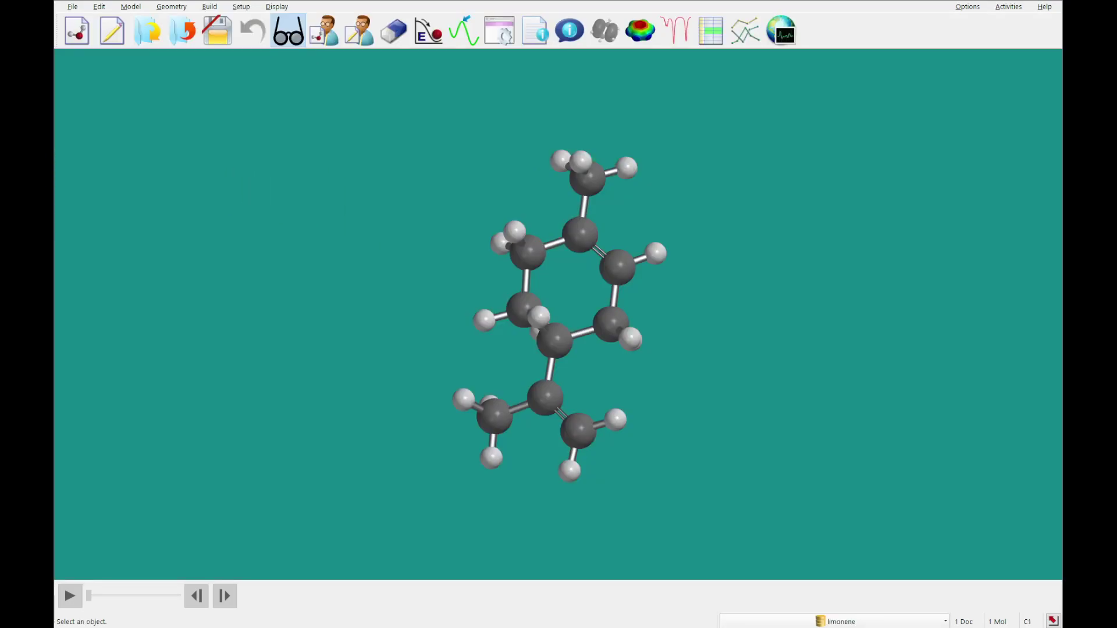
Step: Run an MMFF conformer distribution on limonene, saved as "limonene.spartan", and open the resulting conformer file
click(502, 35)
click(511, 270)
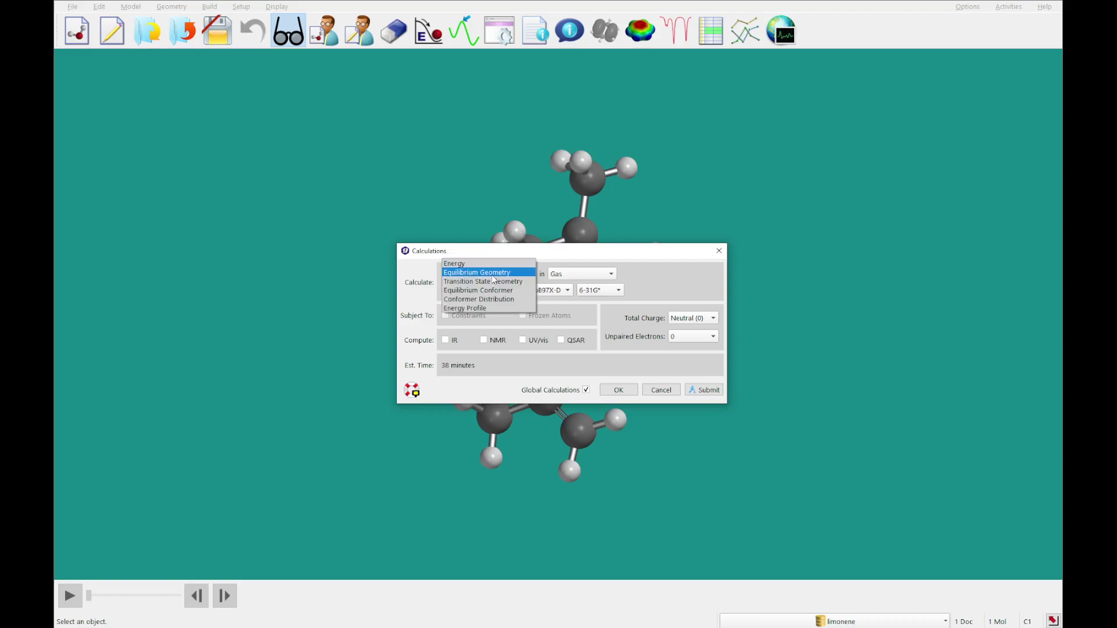
click(476, 299)
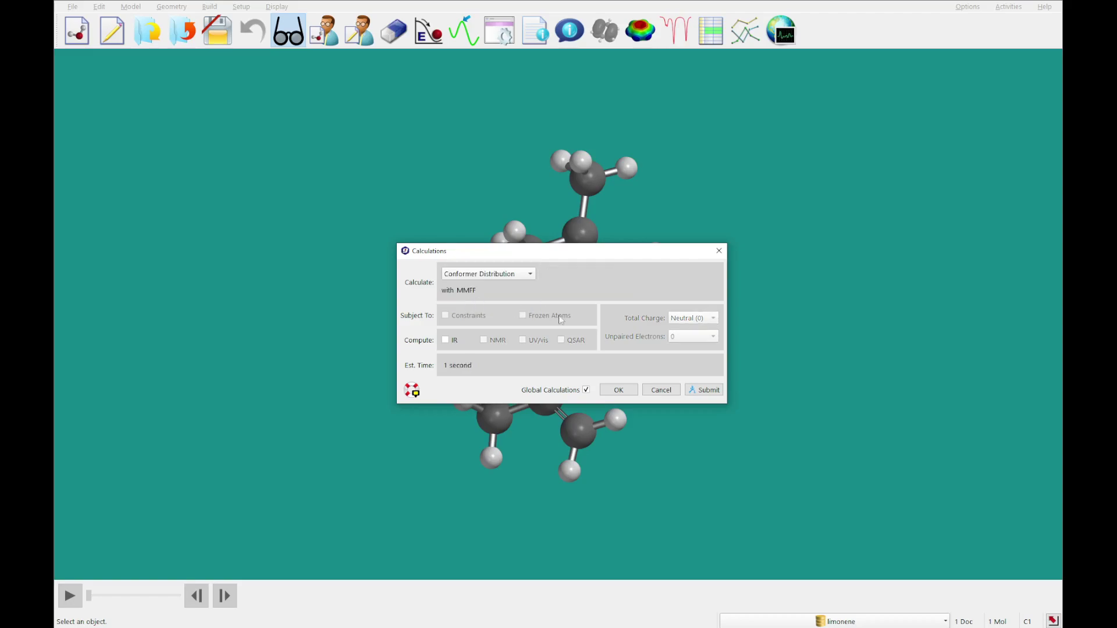
click(714, 388)
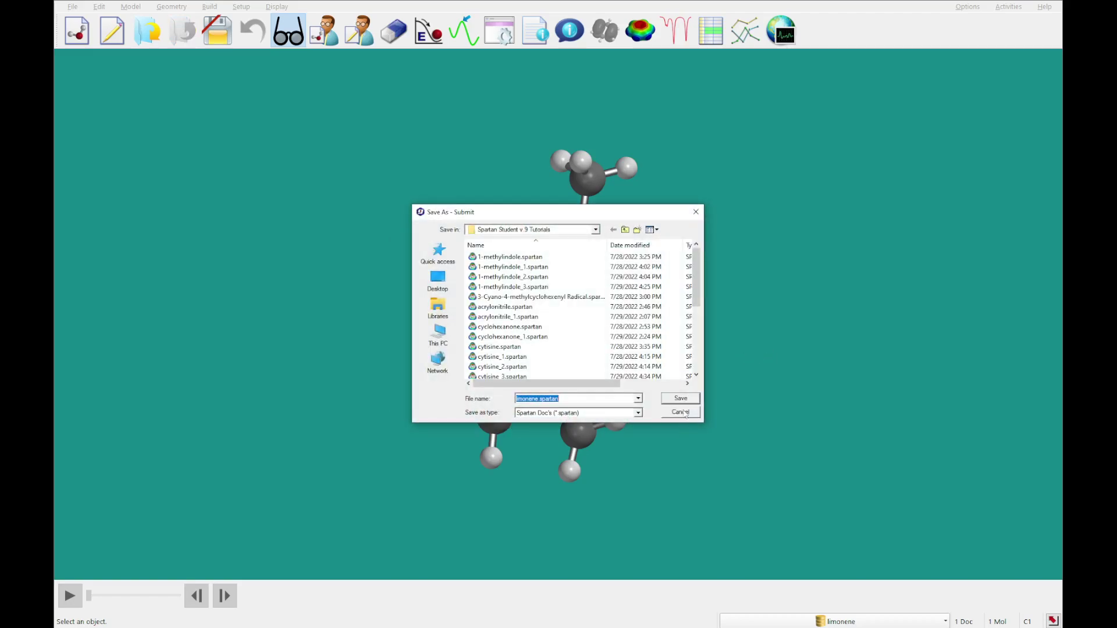
click(684, 399)
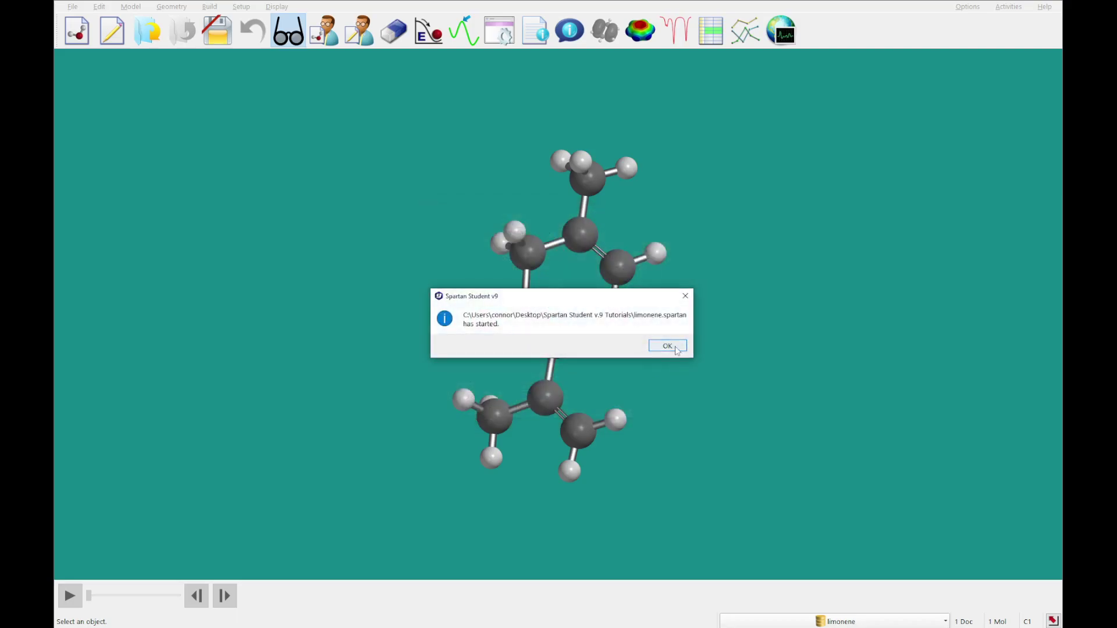
click(674, 348)
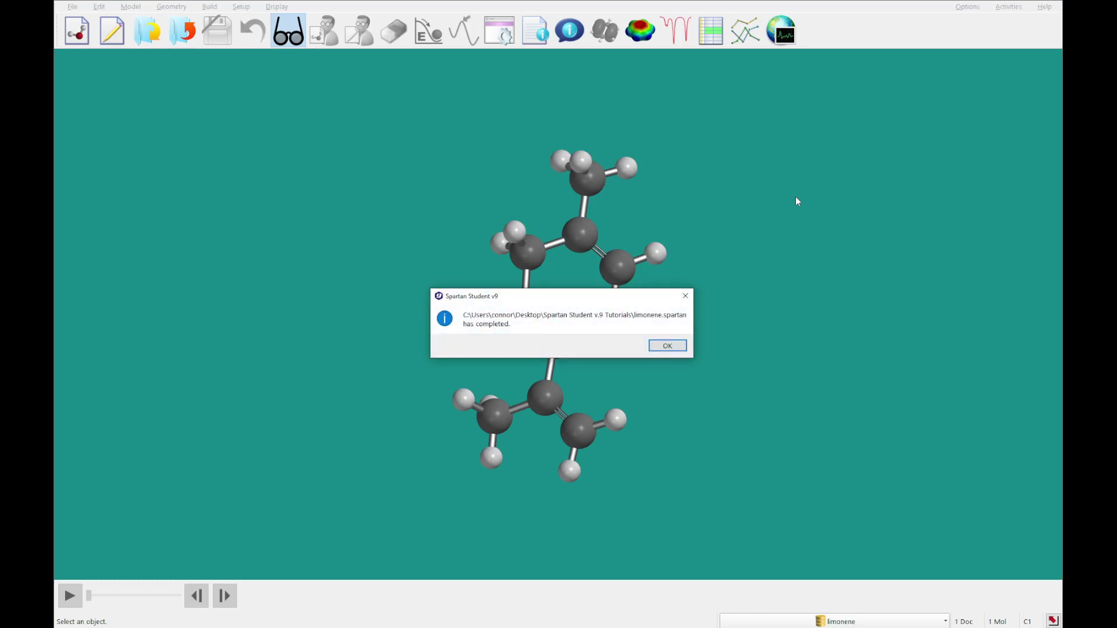
click(667, 345)
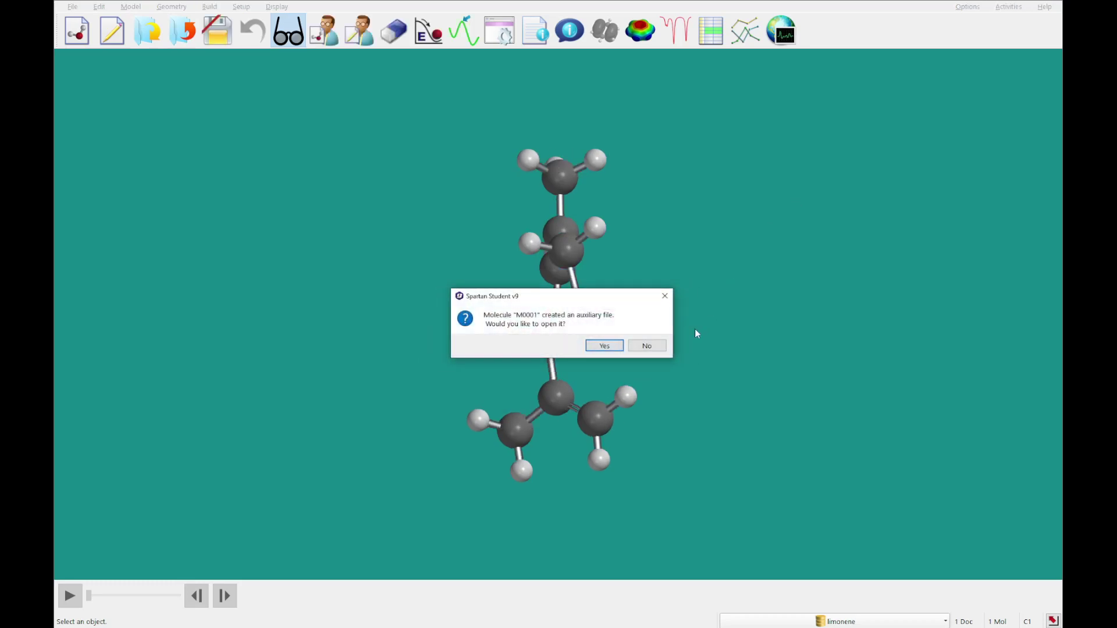
click(604, 346)
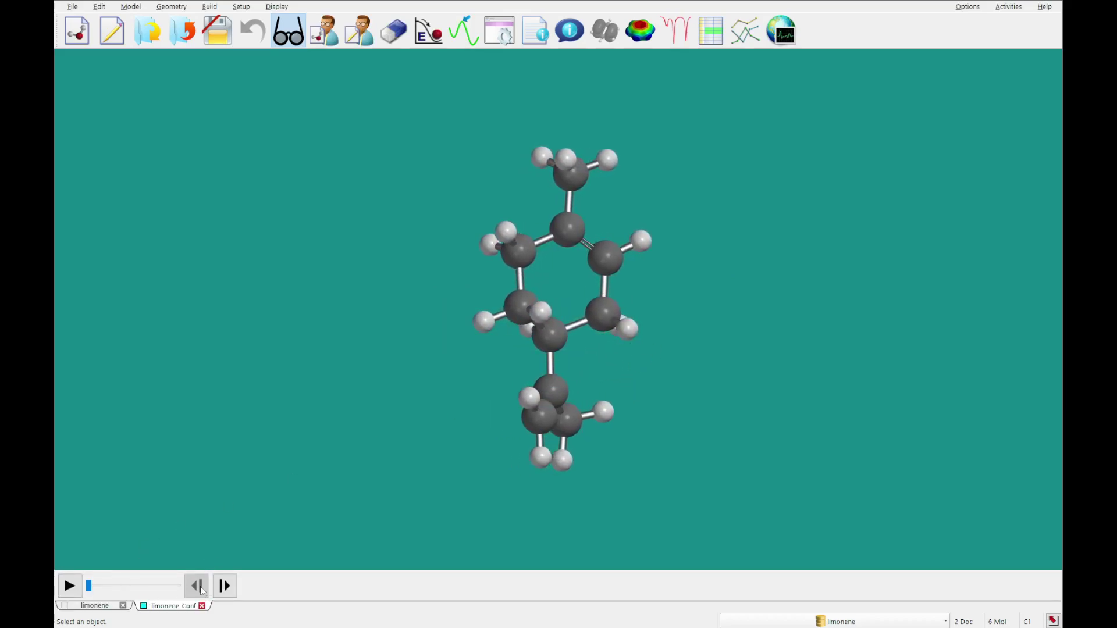
Step: Step forward and back through the limonene conformers and examine how their structures differ
click(225, 585)
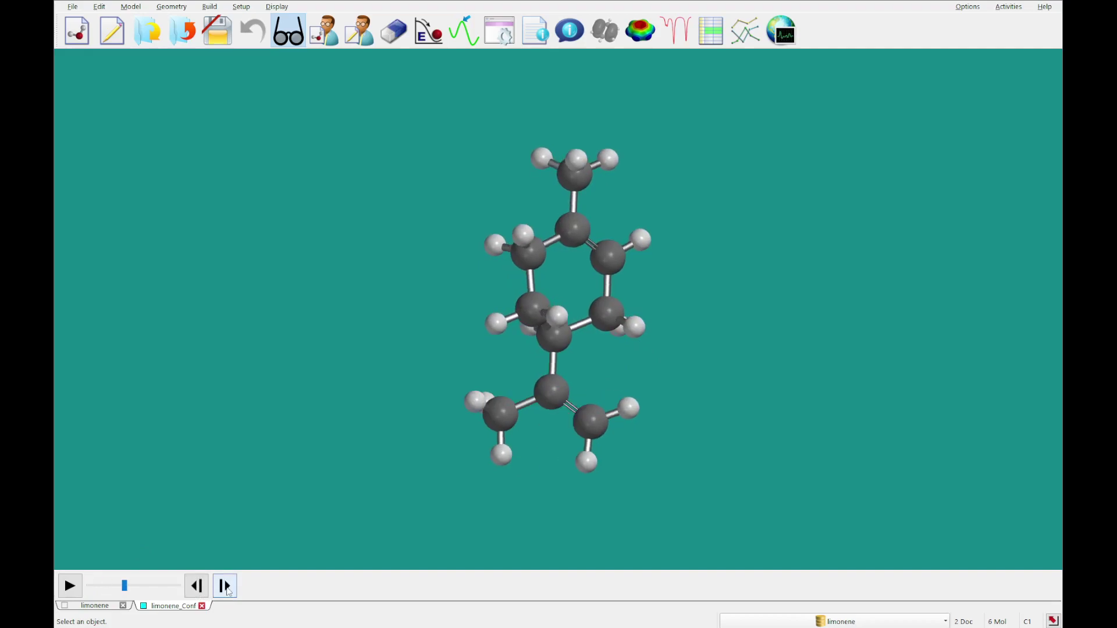
click(225, 586)
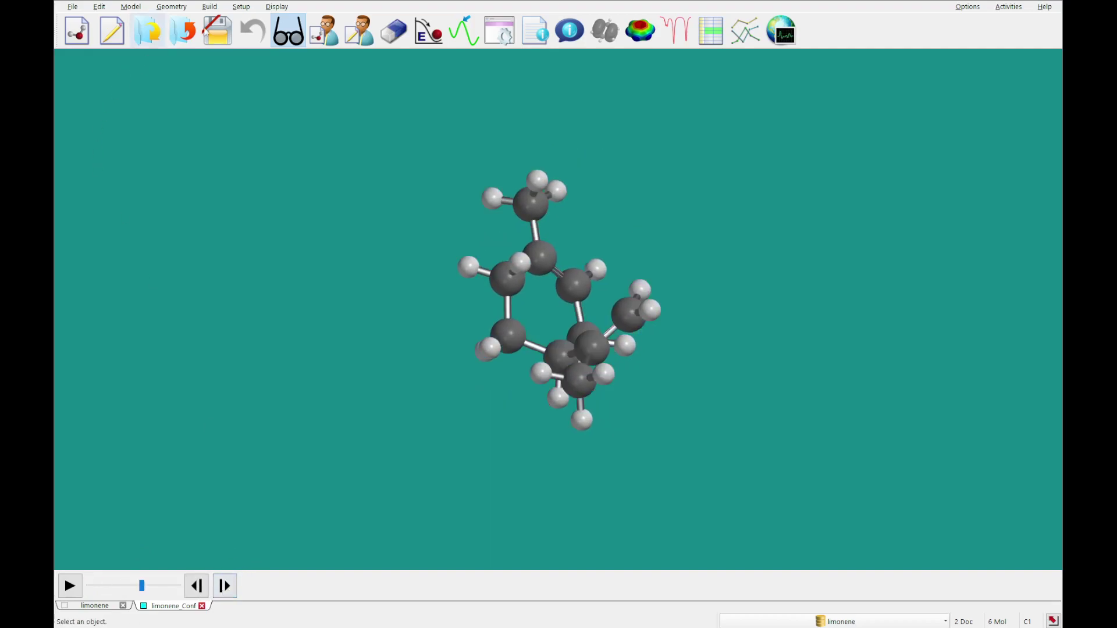
click(170, 7)
click(377, 115)
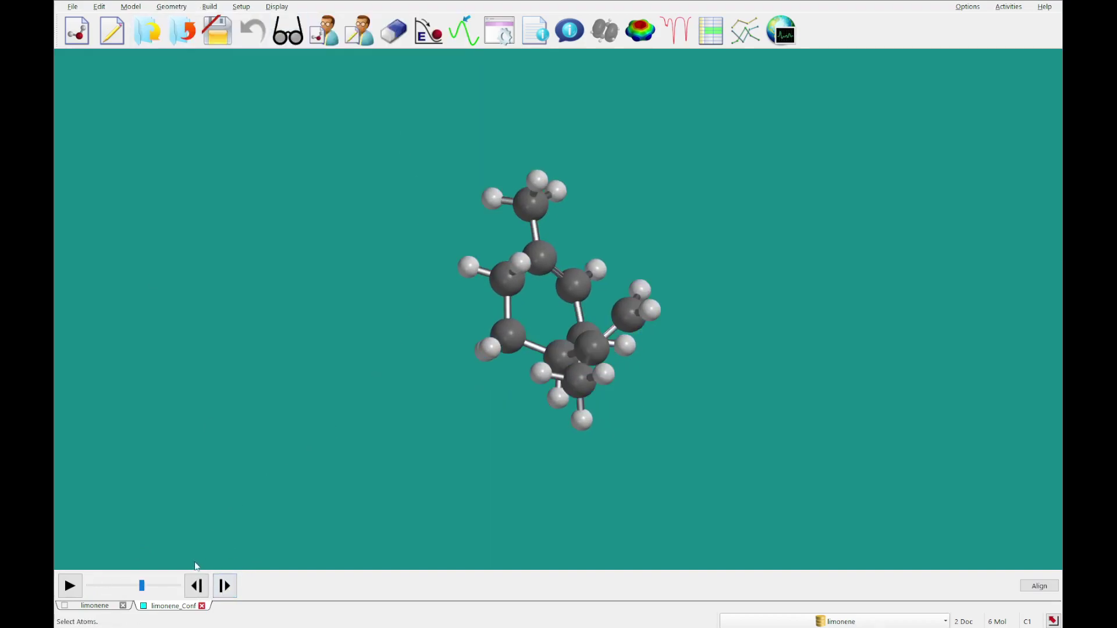
click(196, 586)
click(197, 585)
click(196, 585)
click(225, 586)
click(225, 586)
click(225, 586)
click(225, 586)
click(225, 586)
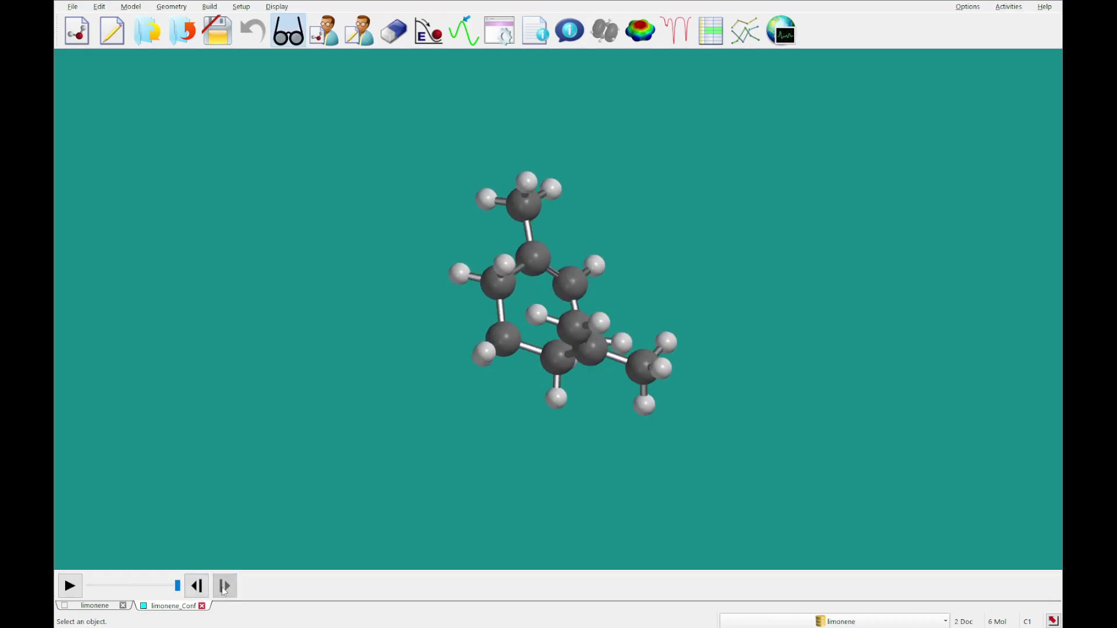
click(196, 585)
click(197, 586)
click(197, 586)
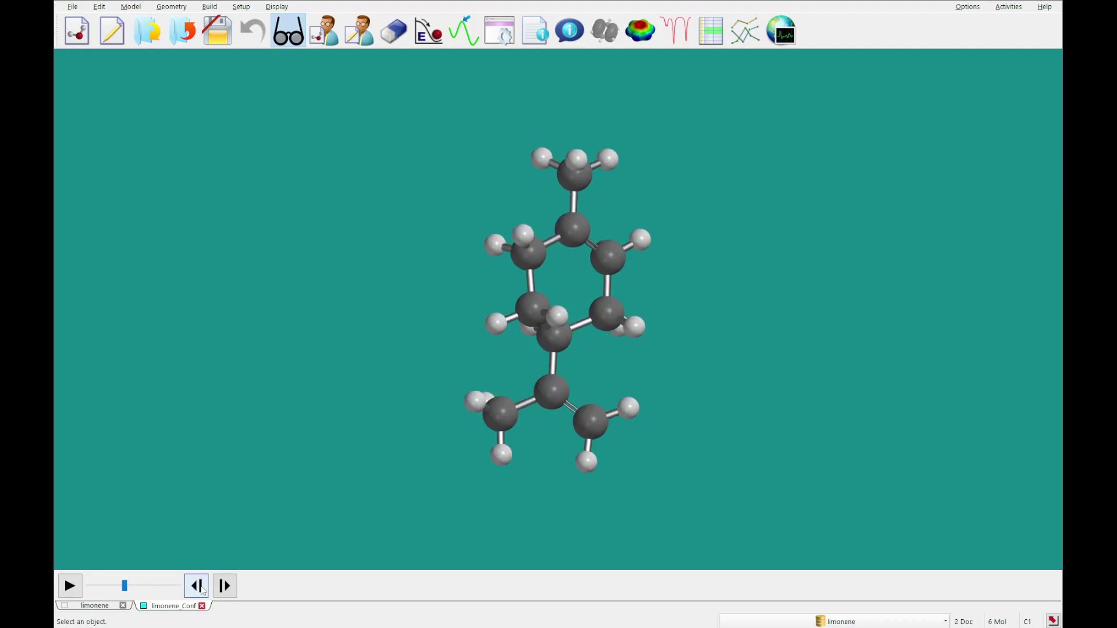
mouse_move(239, 526)
mouse_down()
mouse_move(192, 516)
mouse_move(239, 518)
mouse_up()
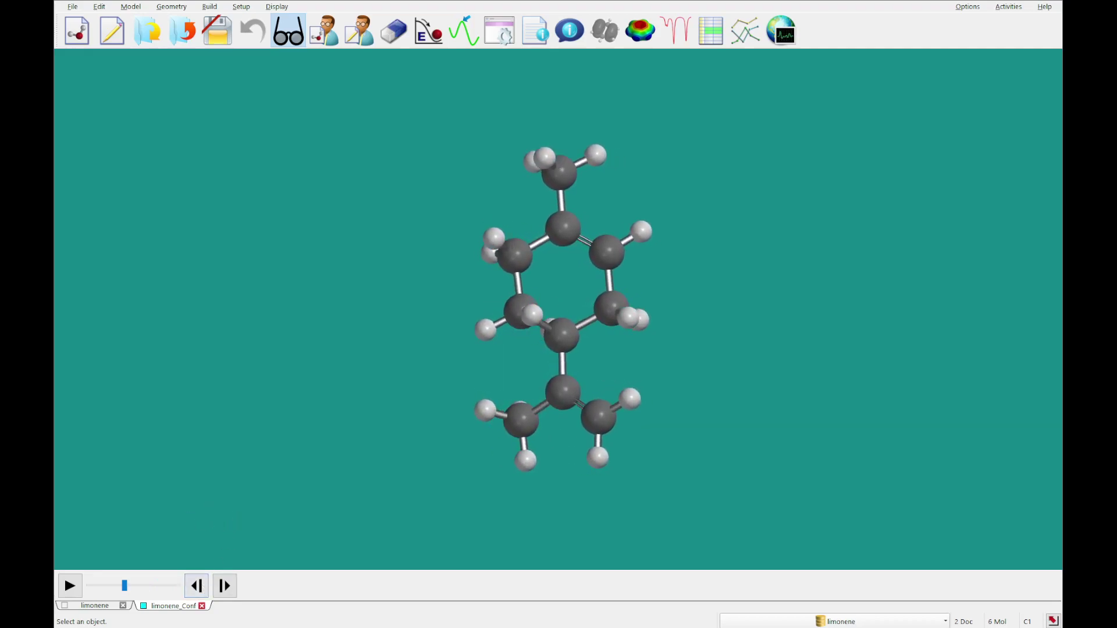
Step: Add Δ Energy (kJ/mol) and Boltzmann Weights columns from the molecule energies to the limonene conformer spreadsheet, widening it to fit them
click(711, 30)
drag(539, 249, 261, 121)
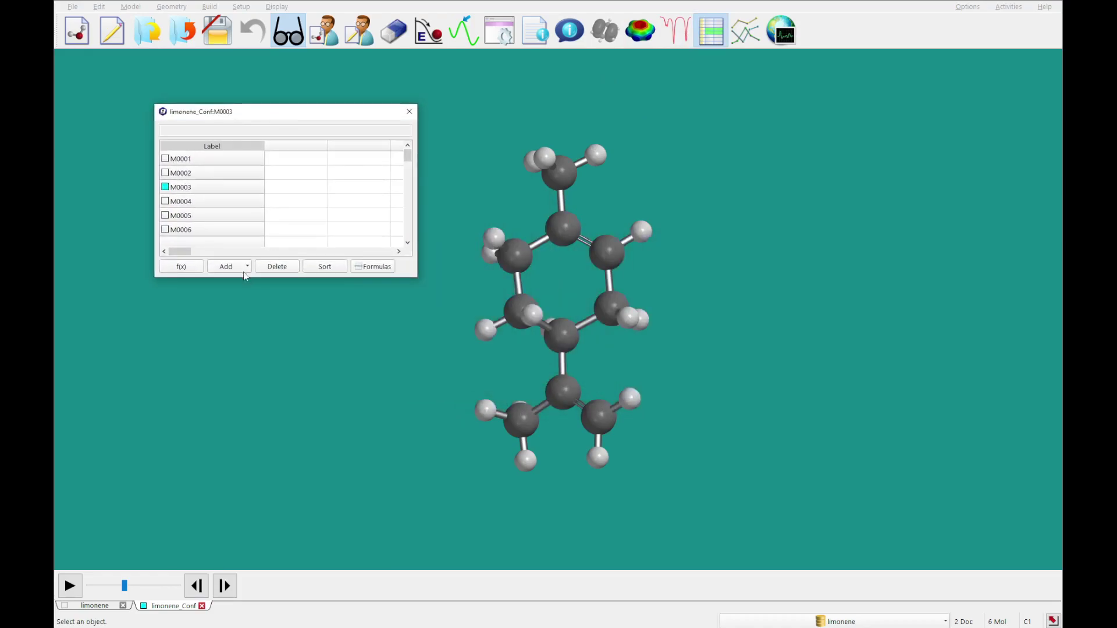
click(247, 269)
click(367, 286)
click(321, 330)
click(374, 328)
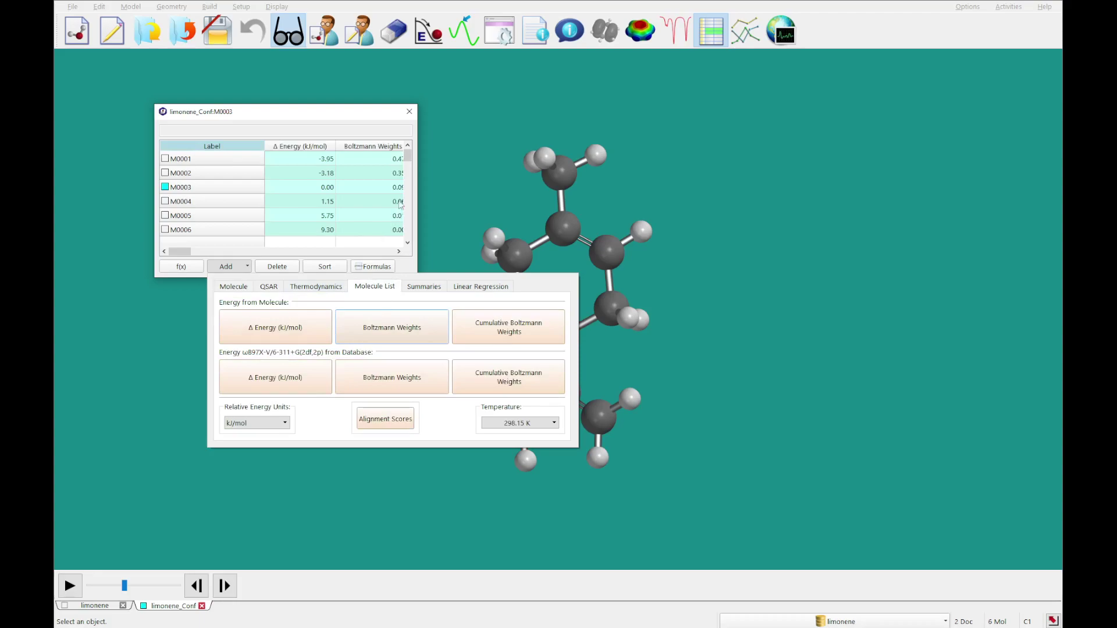
click(423, 171)
drag(417, 182, 448, 181)
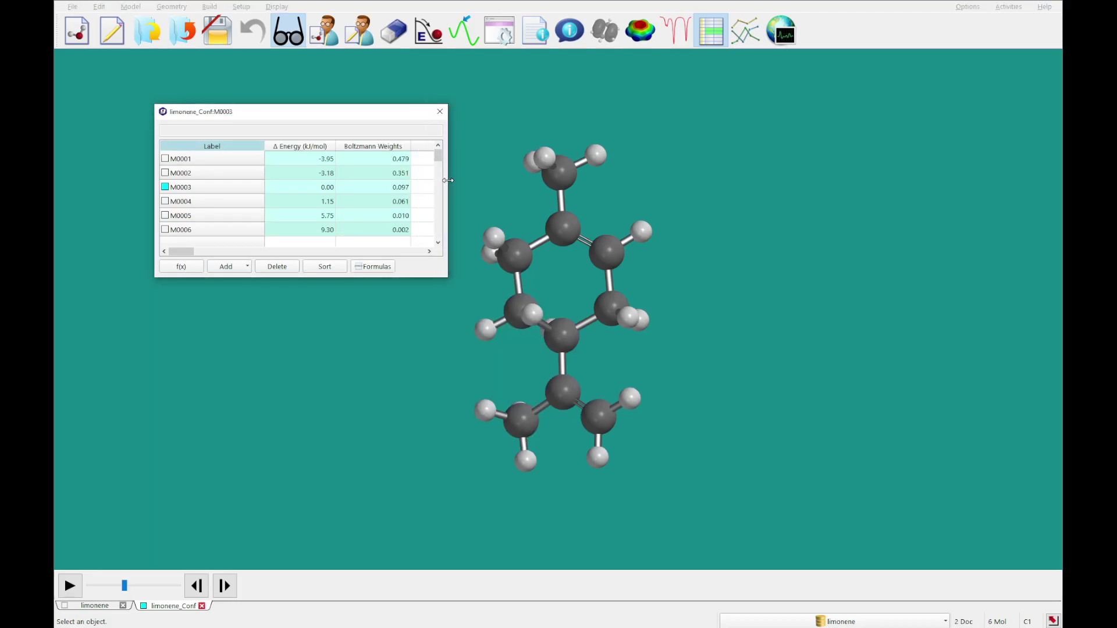
Step: Recalculate Δ Energy (kJ/mol) from the molecule energies with conformer M0001 as the reference, and delete the duplicate Δ Energy column
click(305, 158)
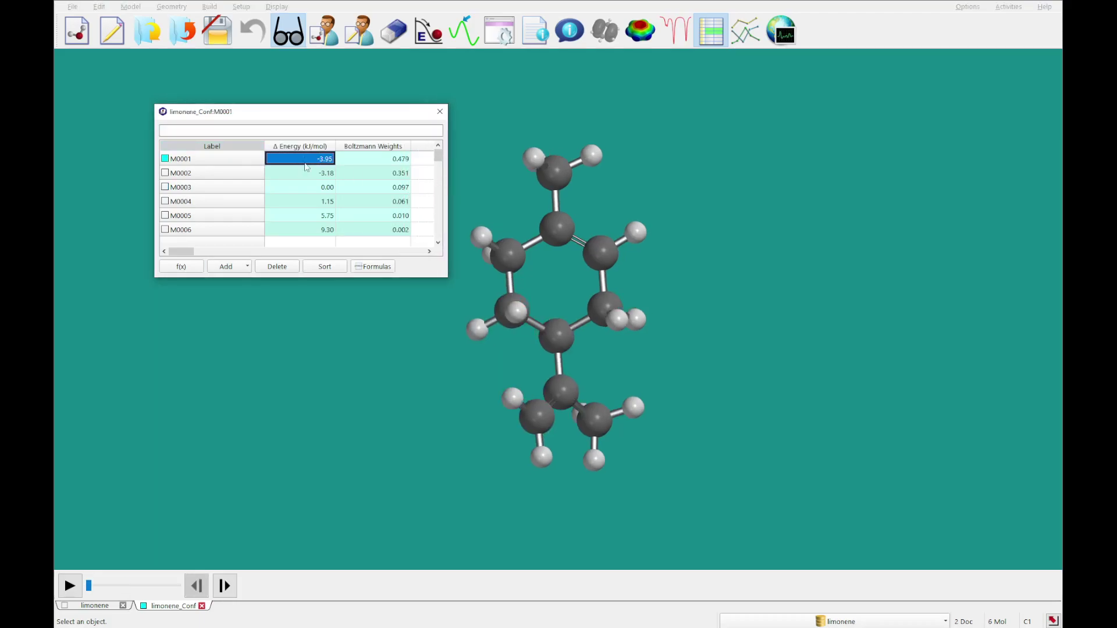
click(248, 267)
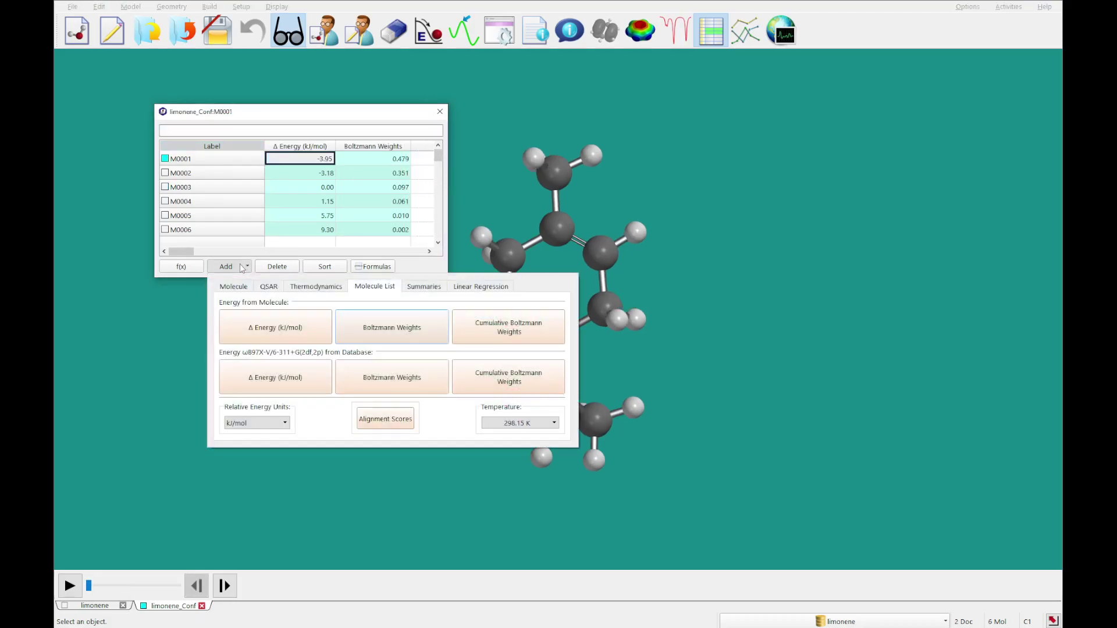
click(305, 327)
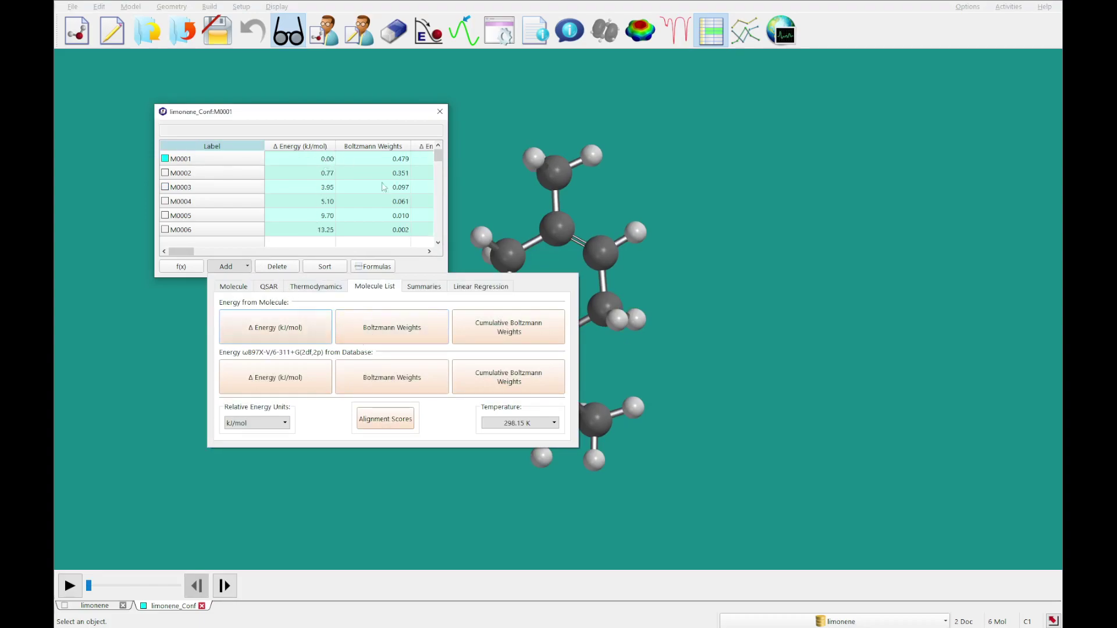
click(428, 146)
click(282, 268)
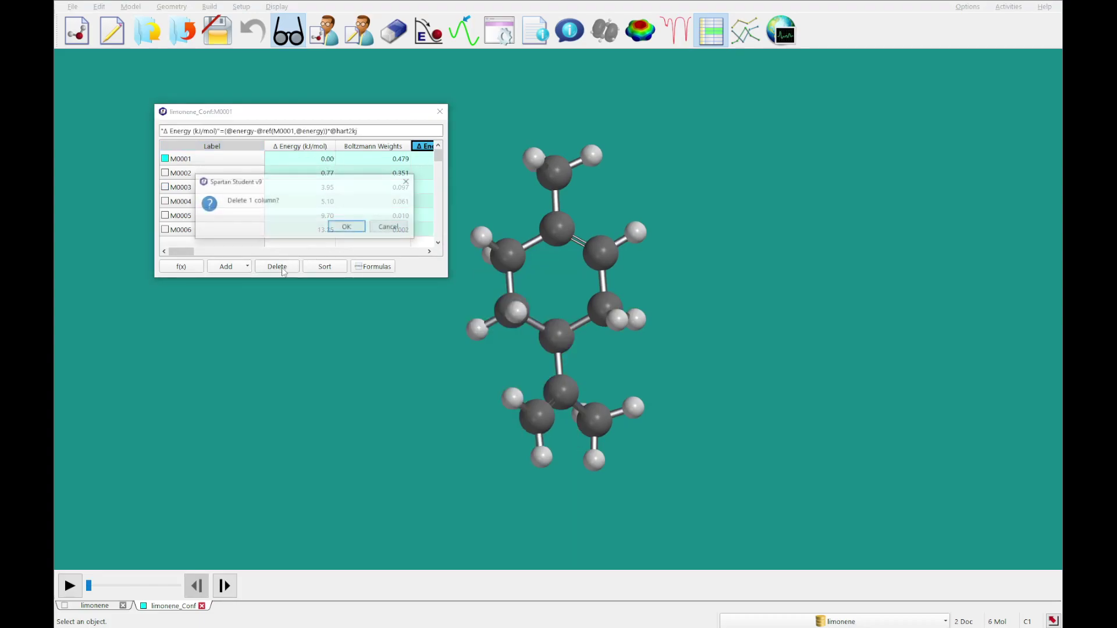
click(345, 226)
Step: Delete the Boltzmann Weights column and add a fresh one calculated from the molecule energies
click(375, 147)
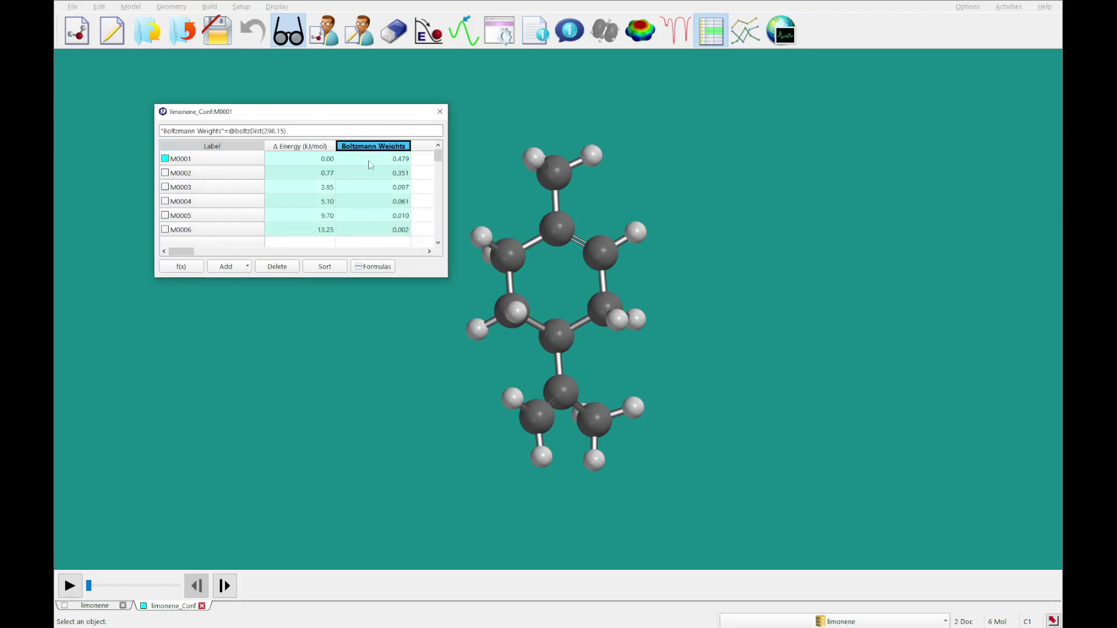
click(283, 268)
click(346, 228)
click(247, 267)
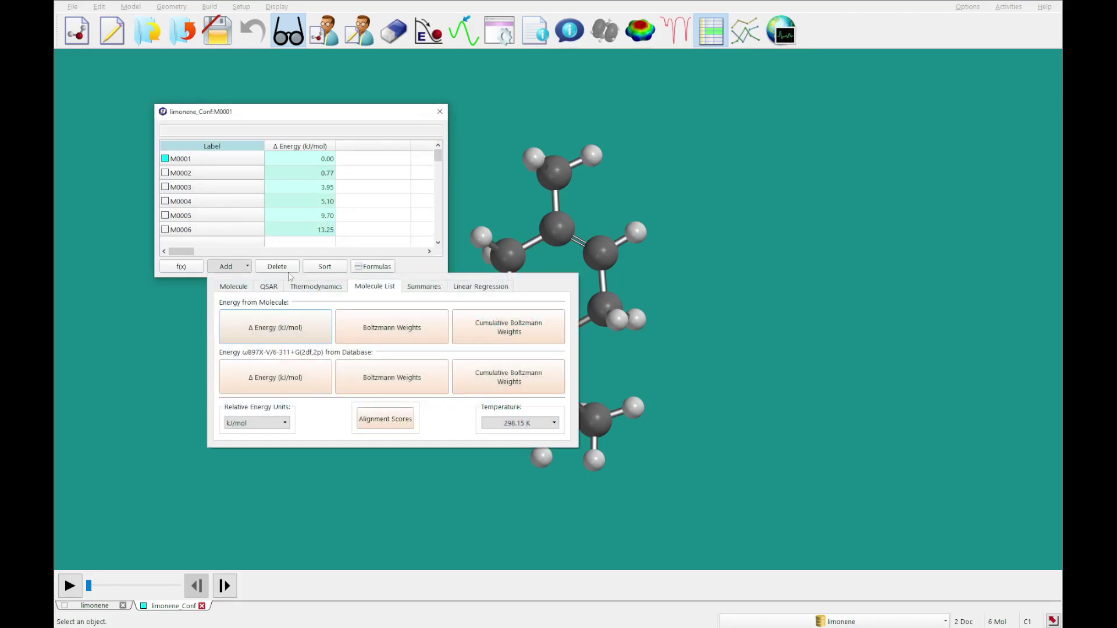
click(381, 328)
click(456, 180)
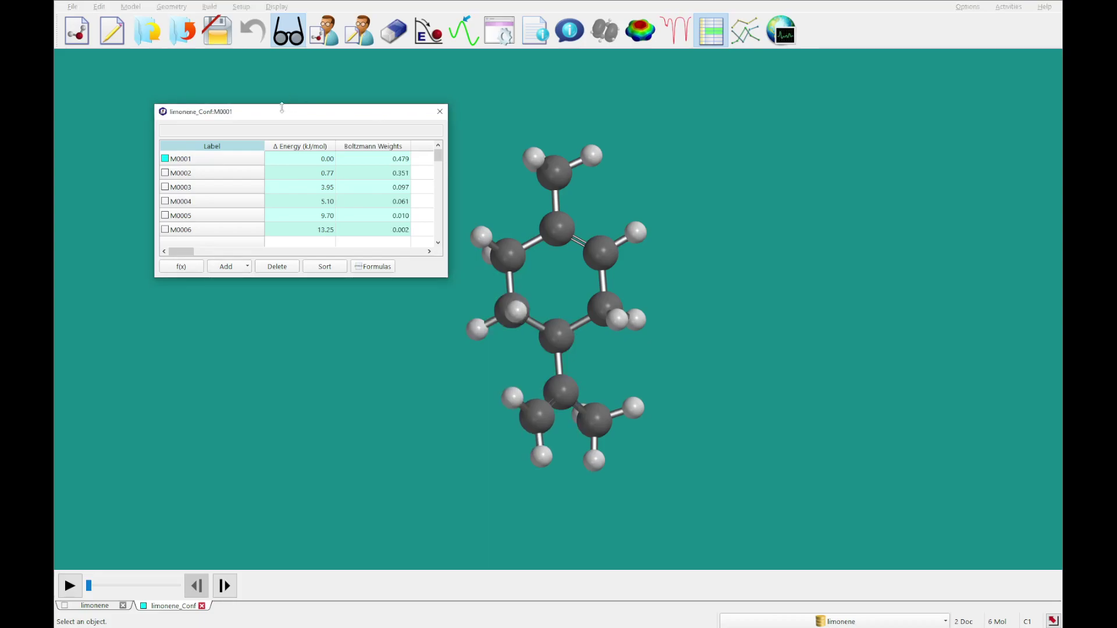
Step: Move the spreadsheet clear of the model, turn the molecule, and examine the conformers' relative energies and Boltzmann weights
drag(281, 107, 225, 113)
drag(418, 208, 452, 279)
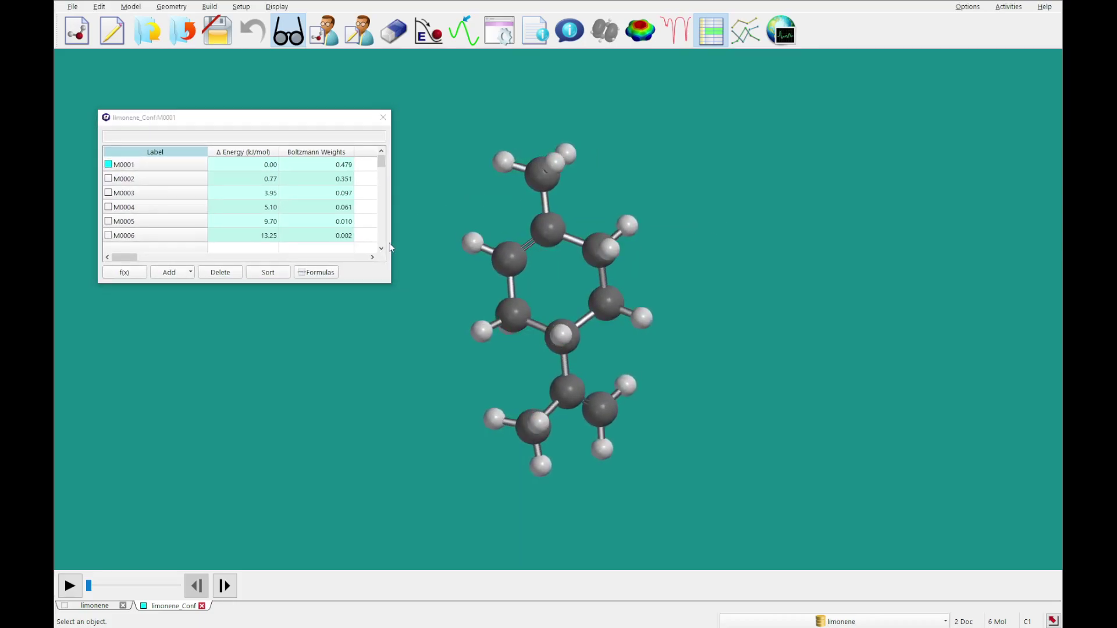
click(172, 168)
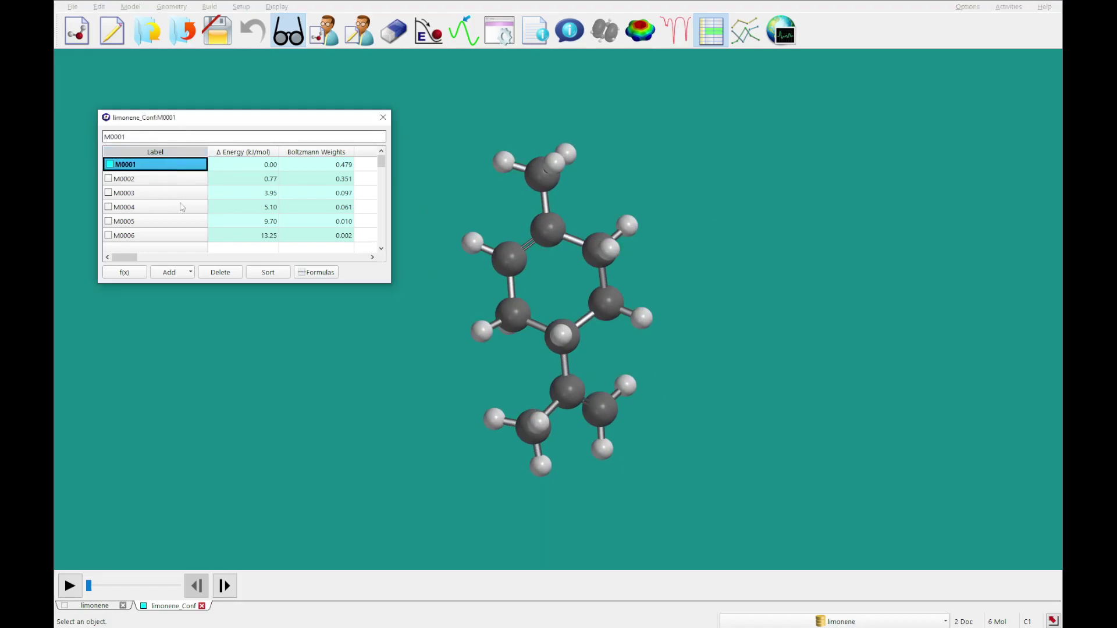
click(258, 179)
click(257, 193)
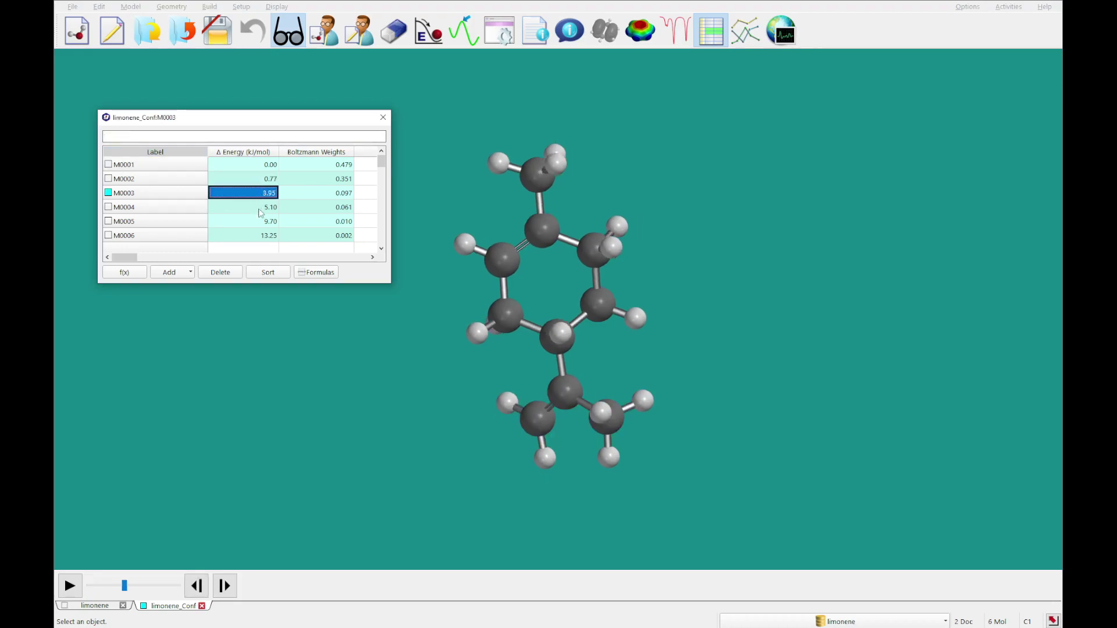
click(259, 207)
click(261, 236)
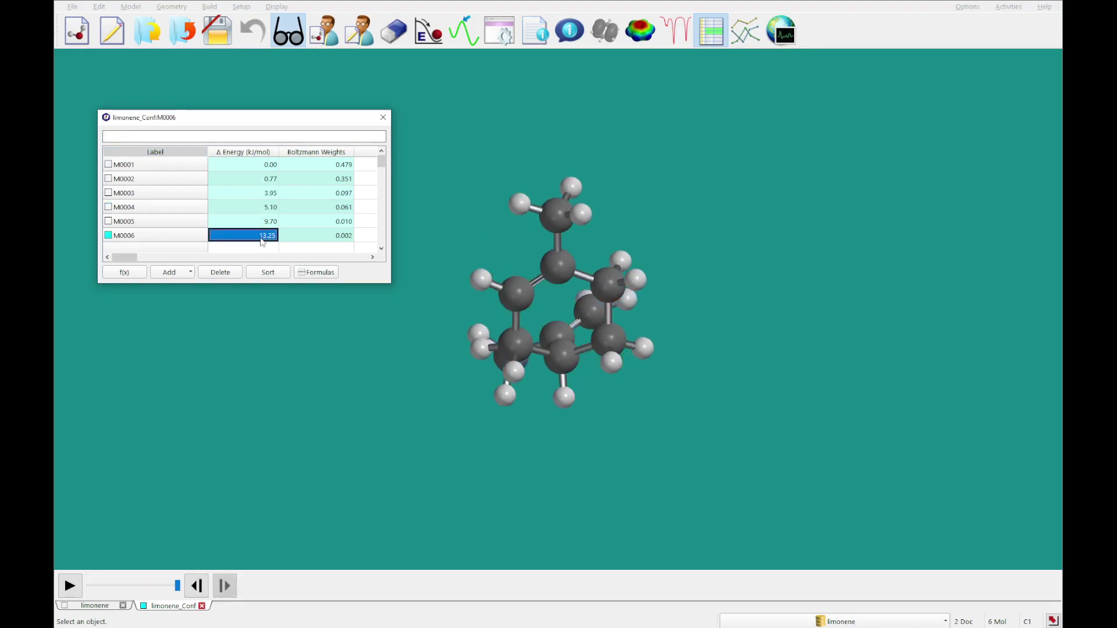
click(318, 165)
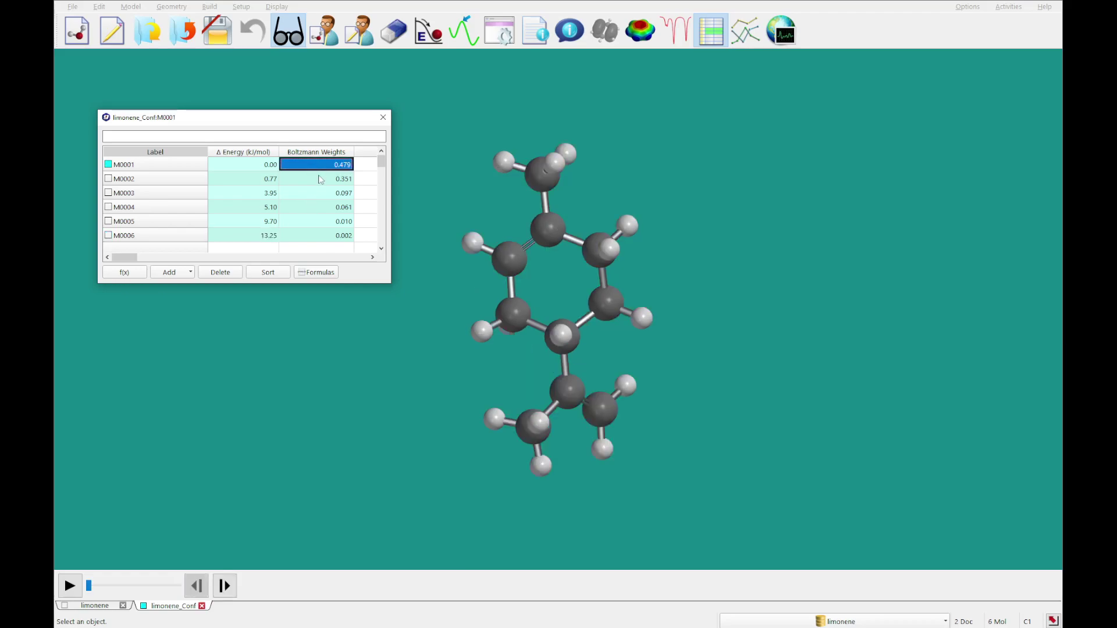
click(320, 179)
click(318, 193)
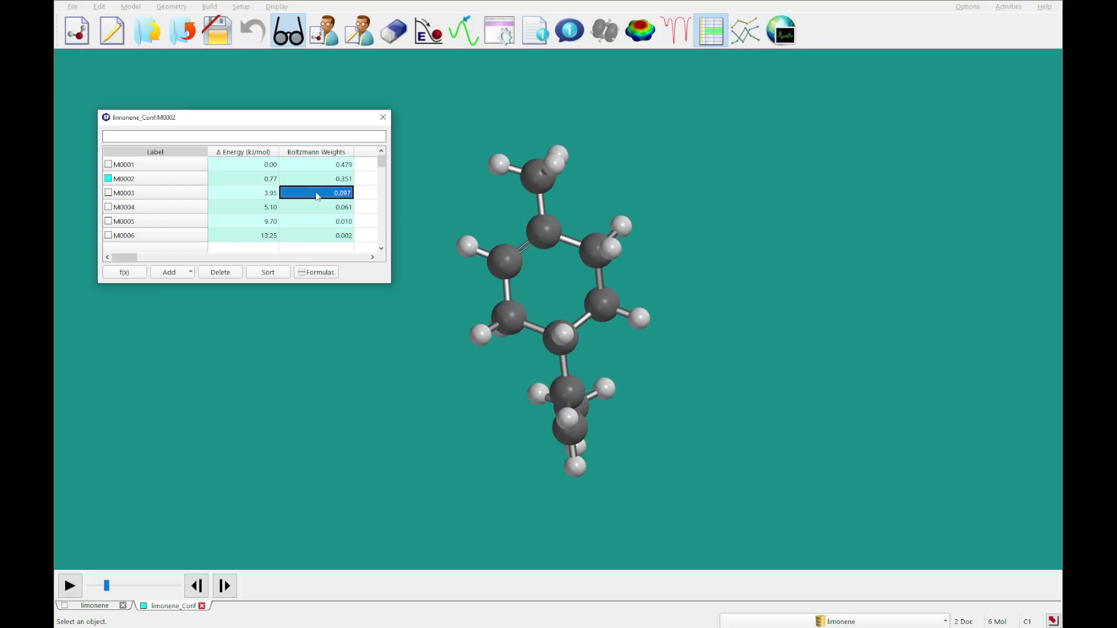
click(317, 207)
click(317, 222)
click(317, 236)
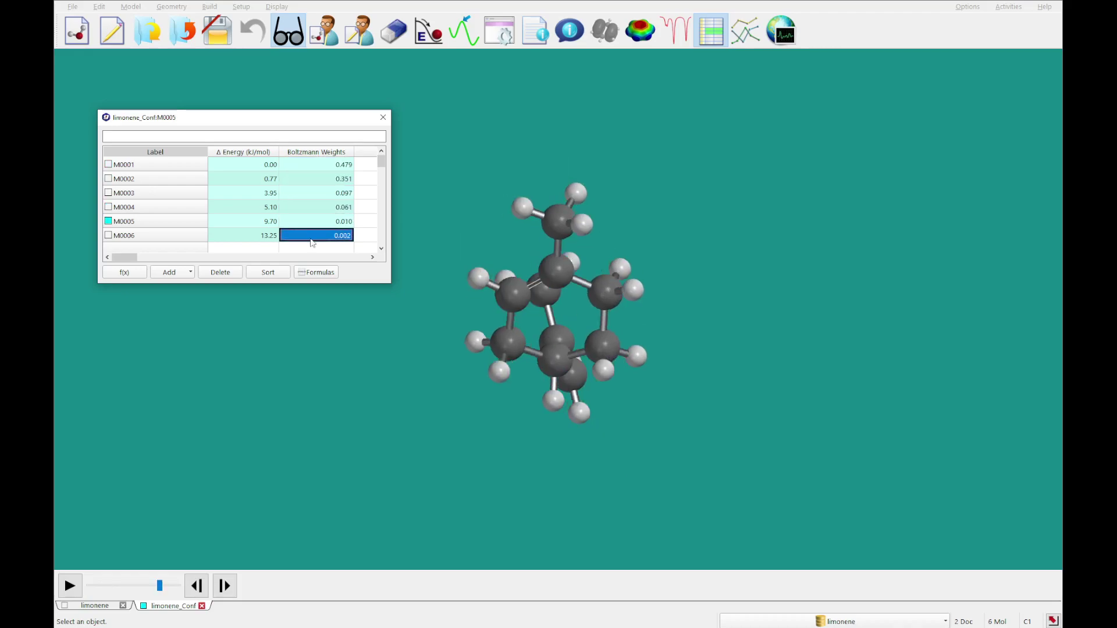
Step: Compare conformers M0001 and M0002 by structure, relative energy and Boltzmann weight, and check the weights of the higher-energy conformers
click(265, 179)
click(261, 165)
click(262, 178)
click(260, 167)
click(260, 182)
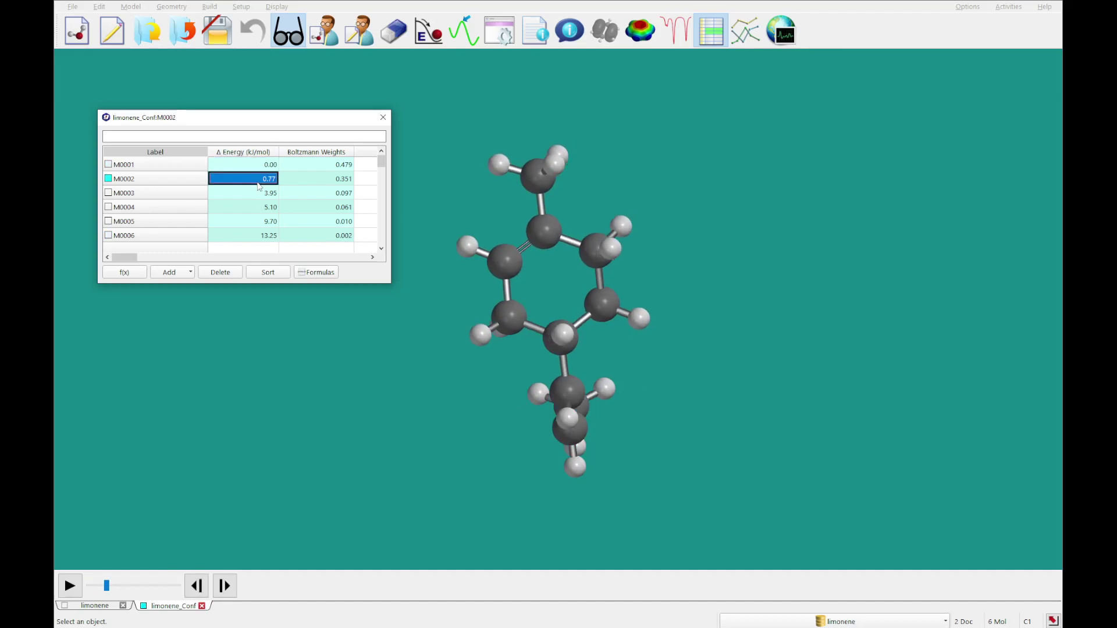
click(257, 168)
click(325, 179)
click(326, 164)
click(327, 177)
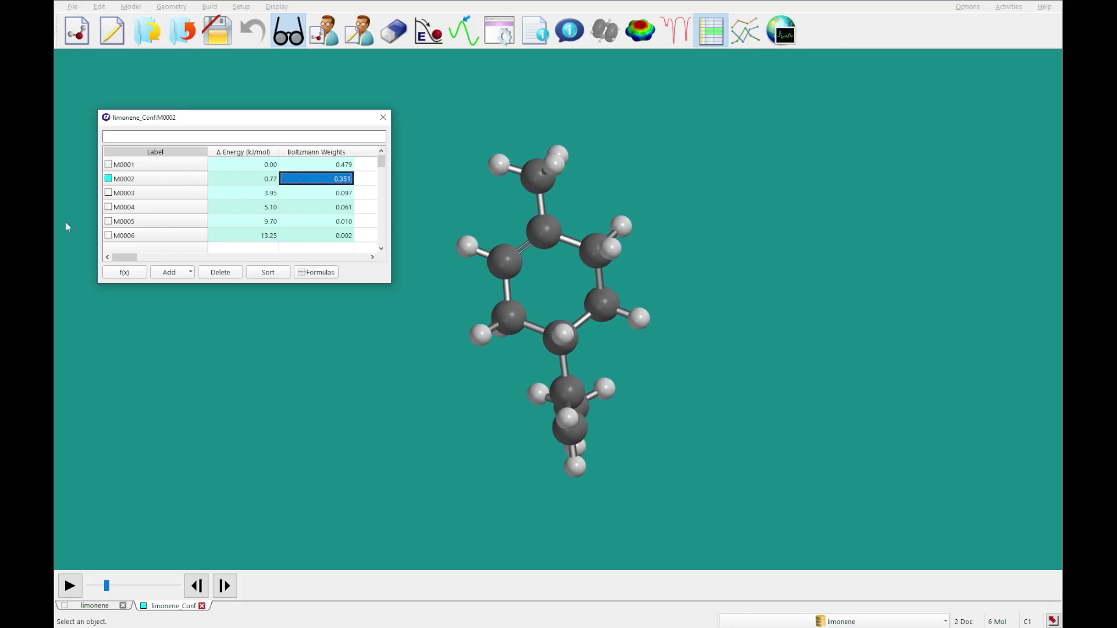
drag(349, 193, 342, 223)
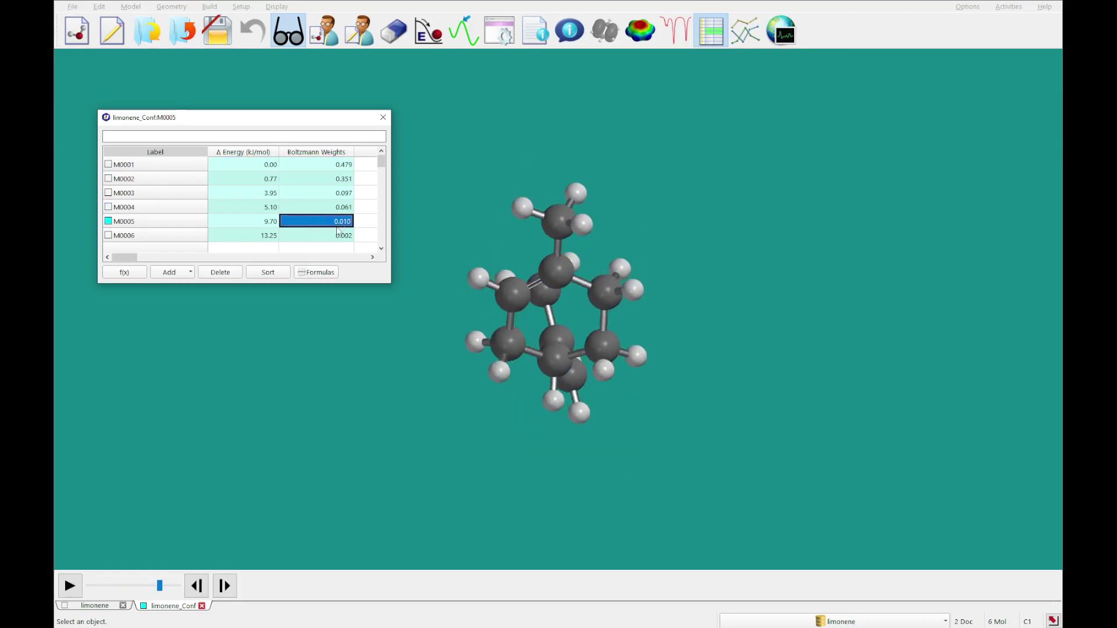
Step: Submit a gas-phase Density Functional ωB97X-D/6-31G* energy calculation with NMR for all limonene conformers, and dismiss the job notices
click(159, 165)
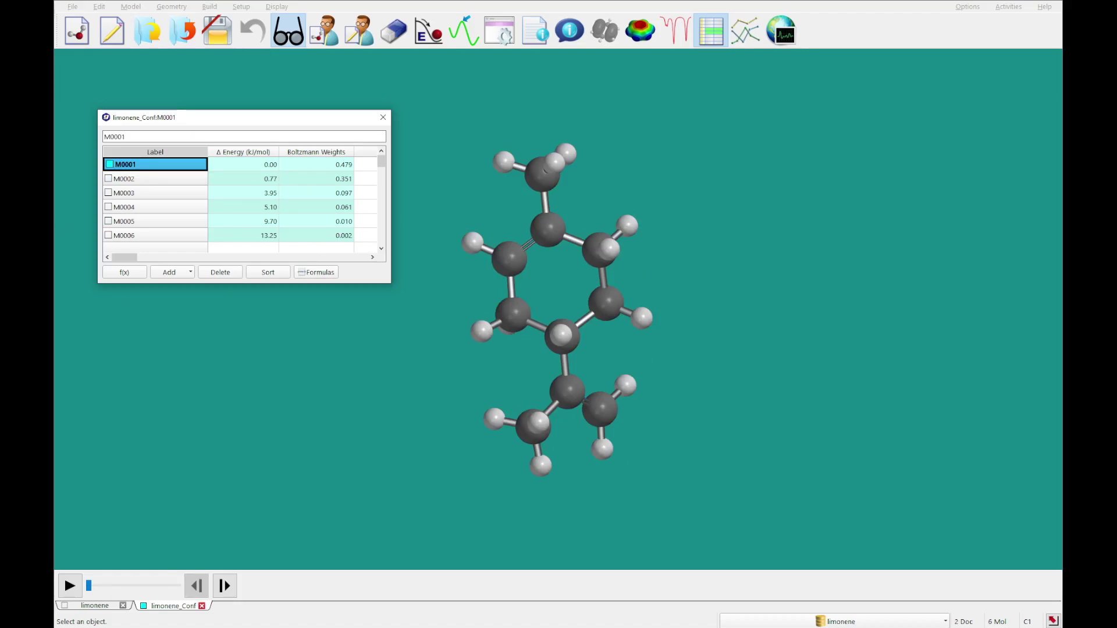
click(501, 39)
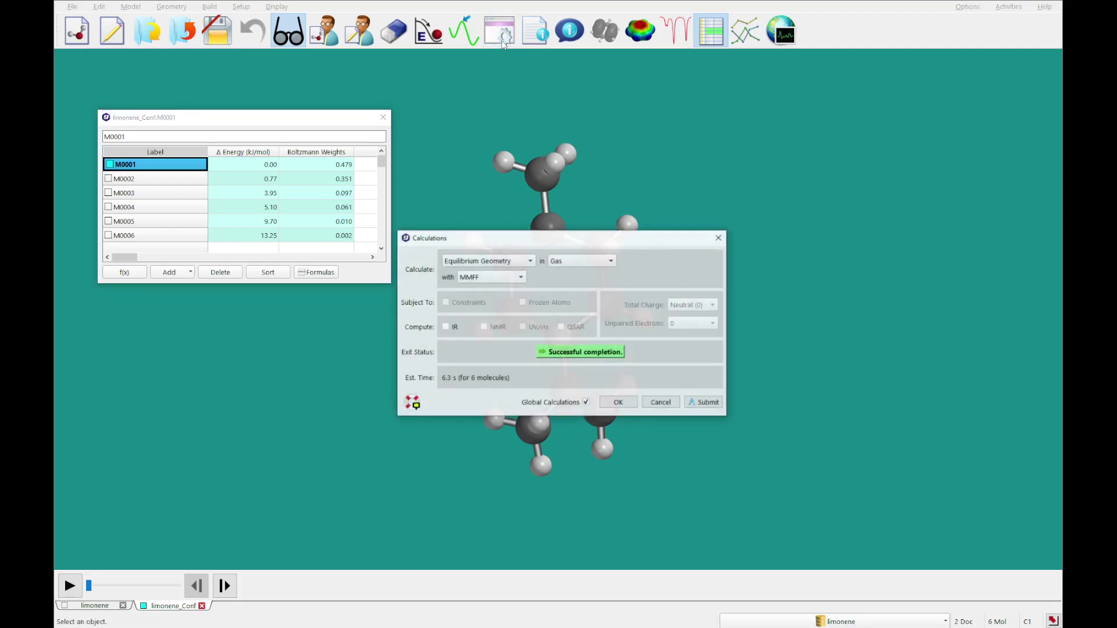
click(463, 263)
click(465, 253)
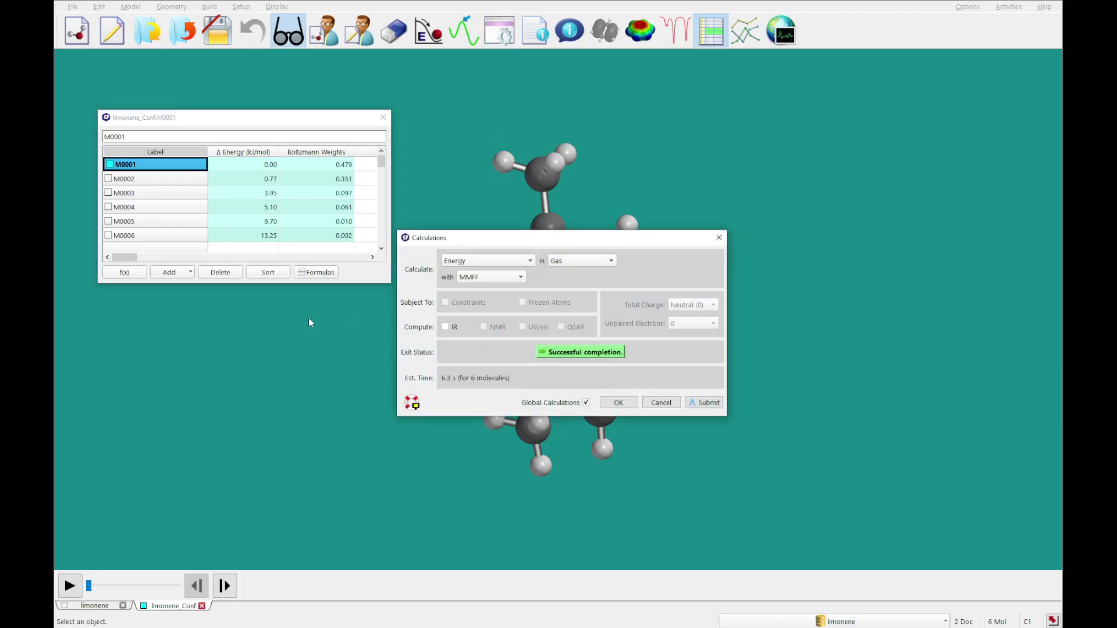
click(515, 278)
click(489, 295)
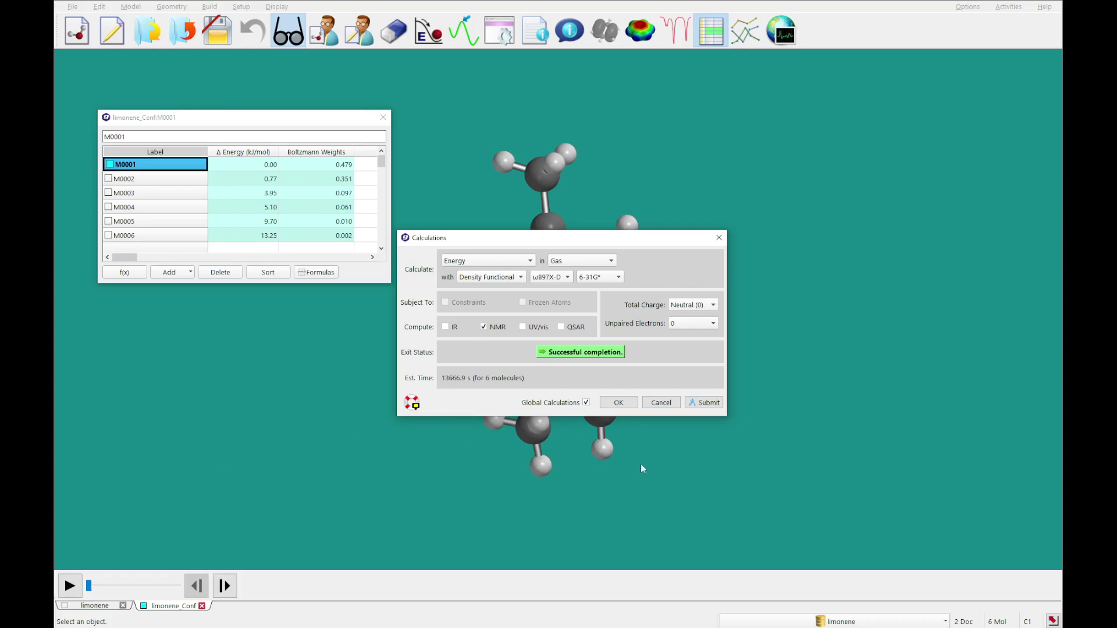
click(703, 402)
click(669, 347)
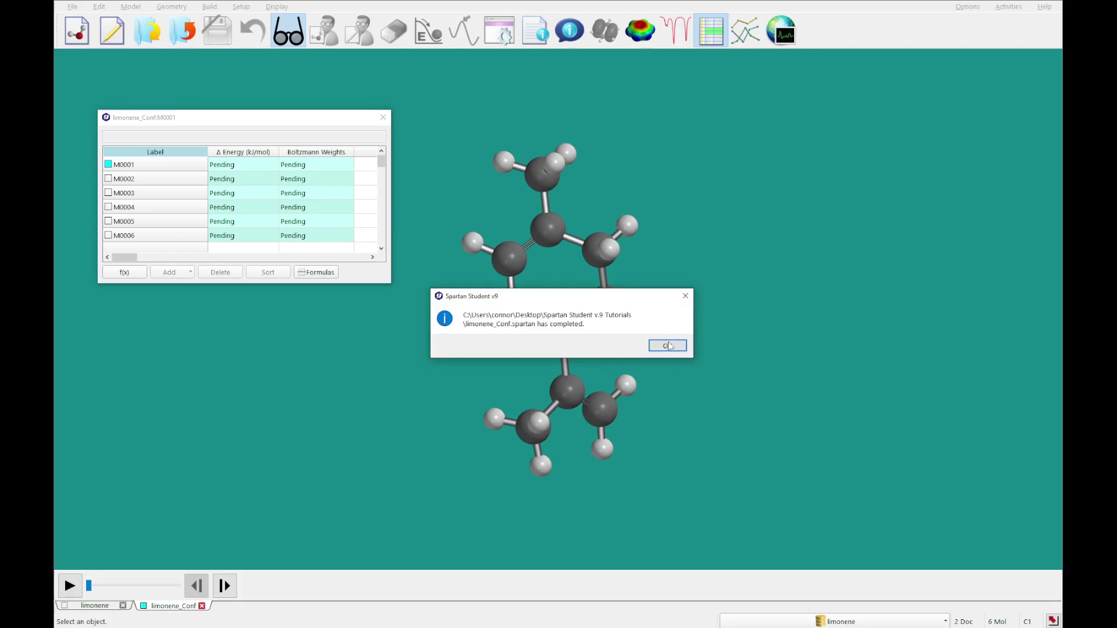
click(668, 346)
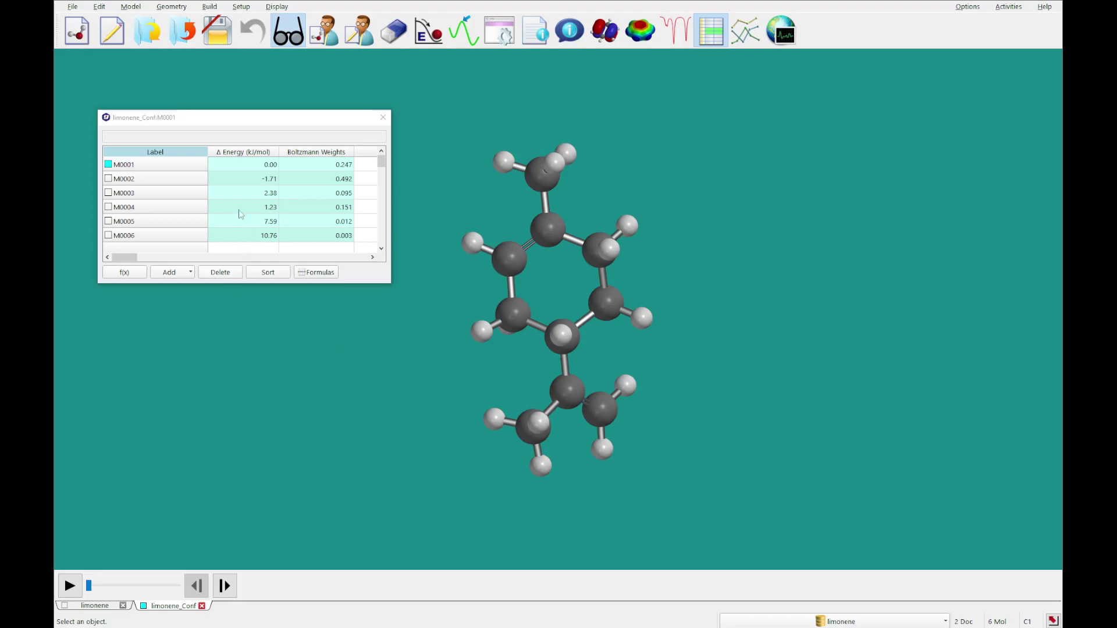
Step: Show the calculated and experimental 13C NMR spectra together for conformer M0002
click(193, 185)
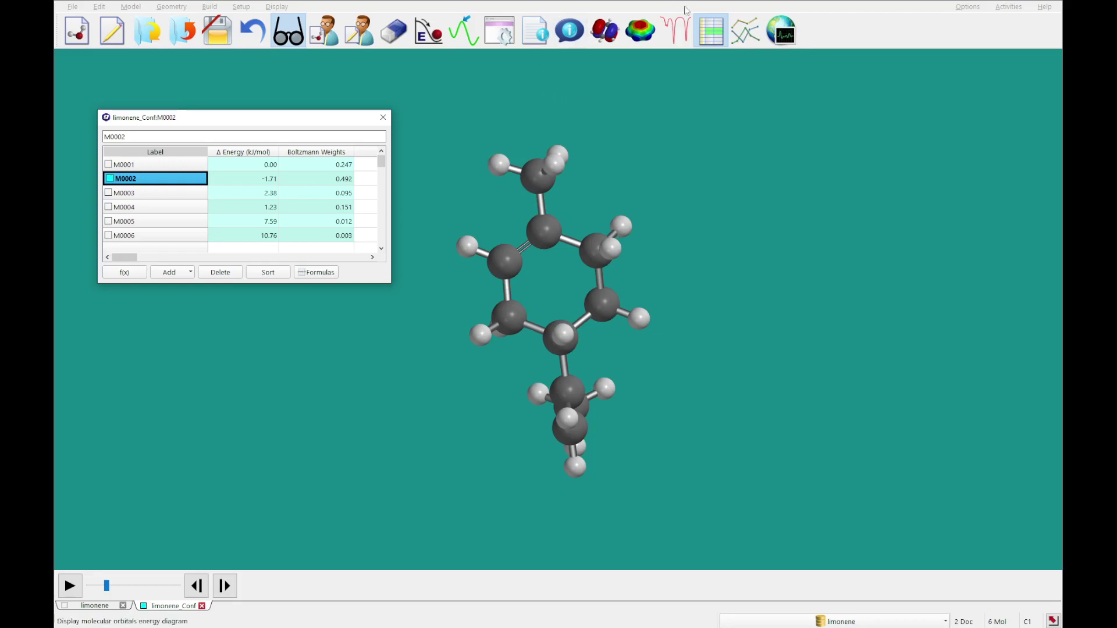
click(674, 32)
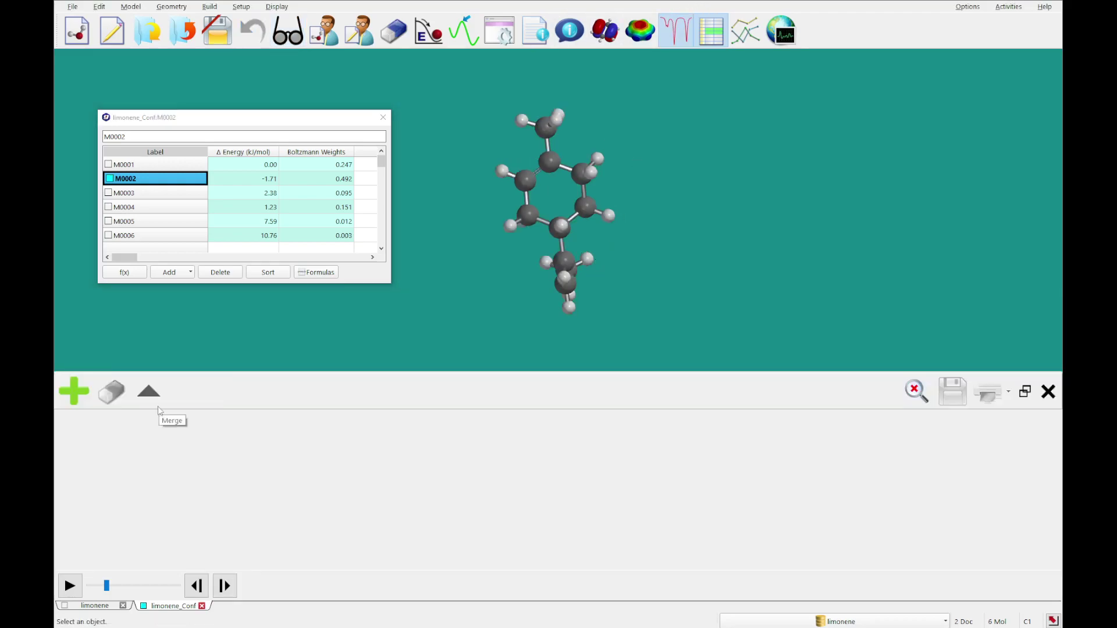
click(85, 396)
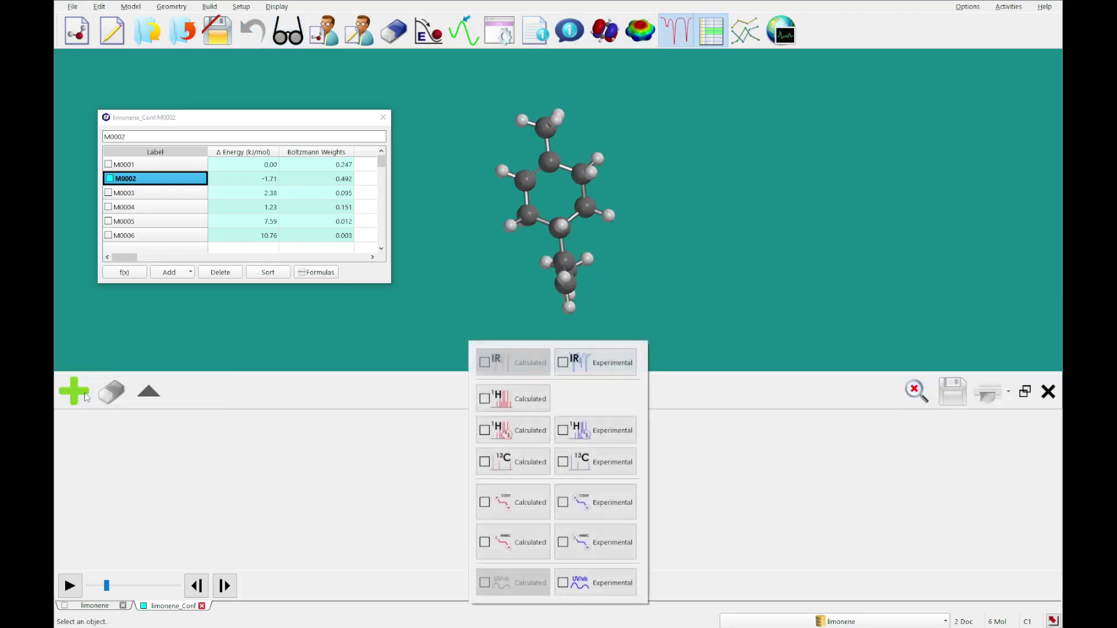
click(527, 474)
click(71, 404)
click(631, 471)
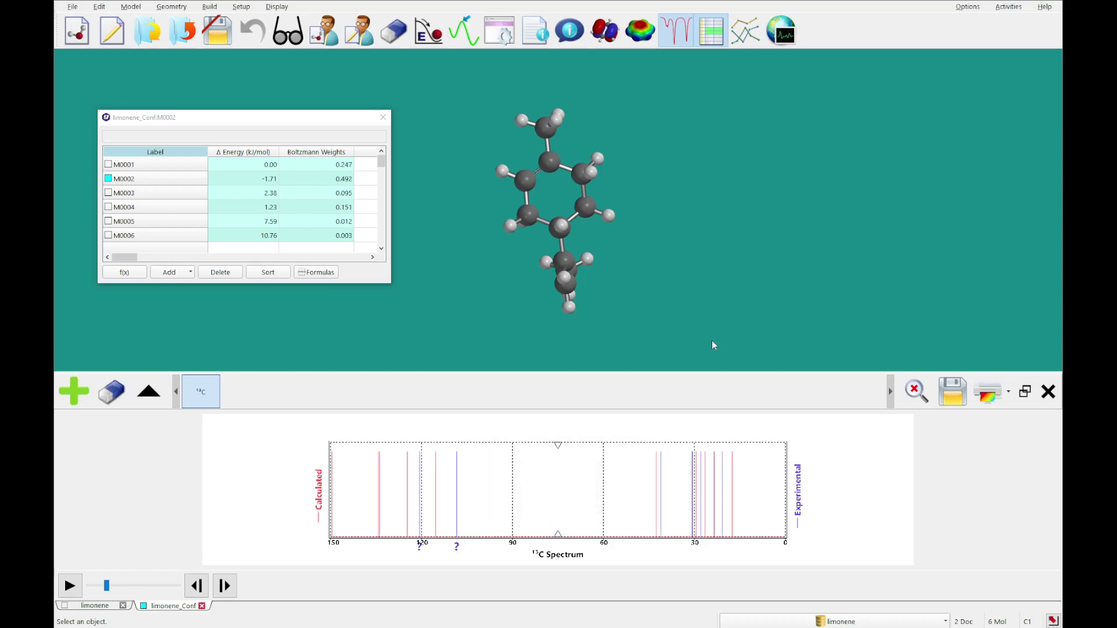
Step: Step through all six limonene conformers and back to M0001, comparing each calculated 13C spectrum with the experimental one
click(201, 589)
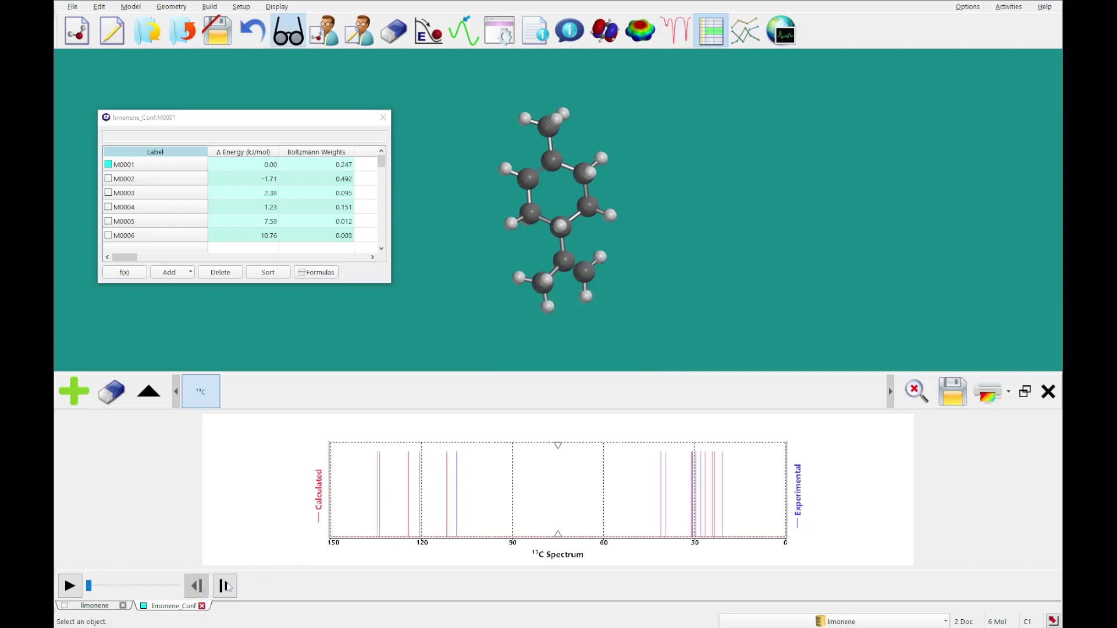
click(225, 586)
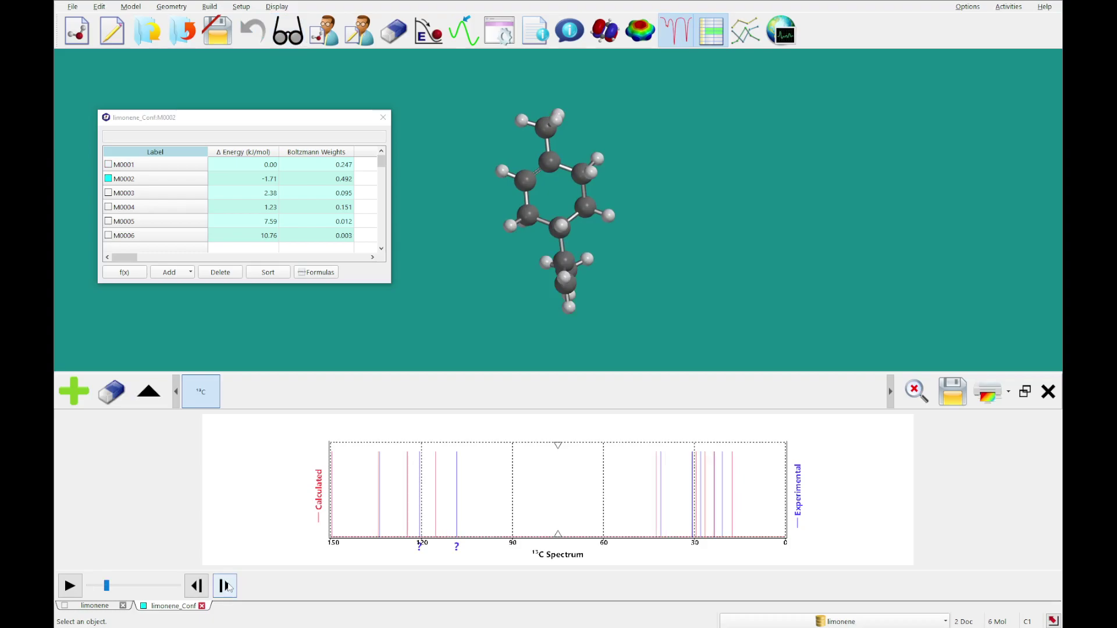
click(226, 586)
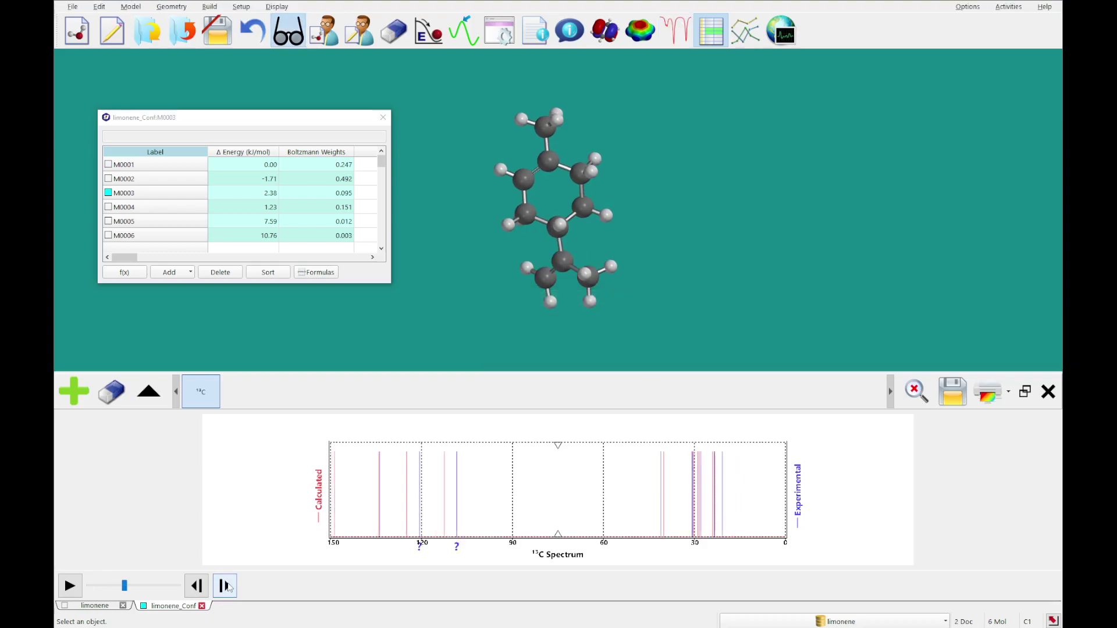
click(225, 587)
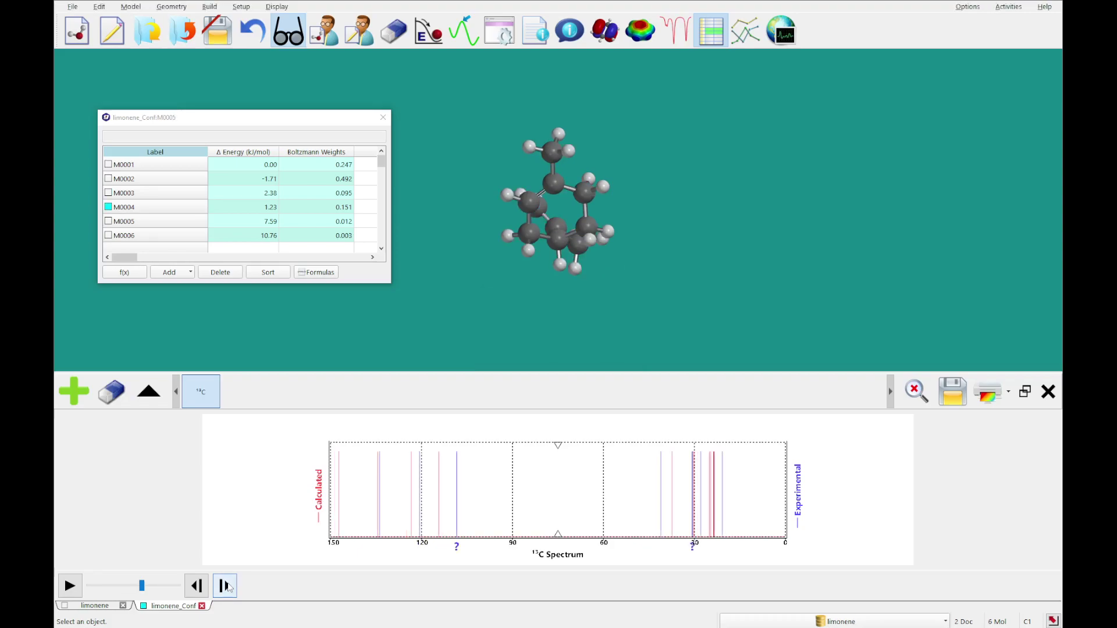
click(225, 587)
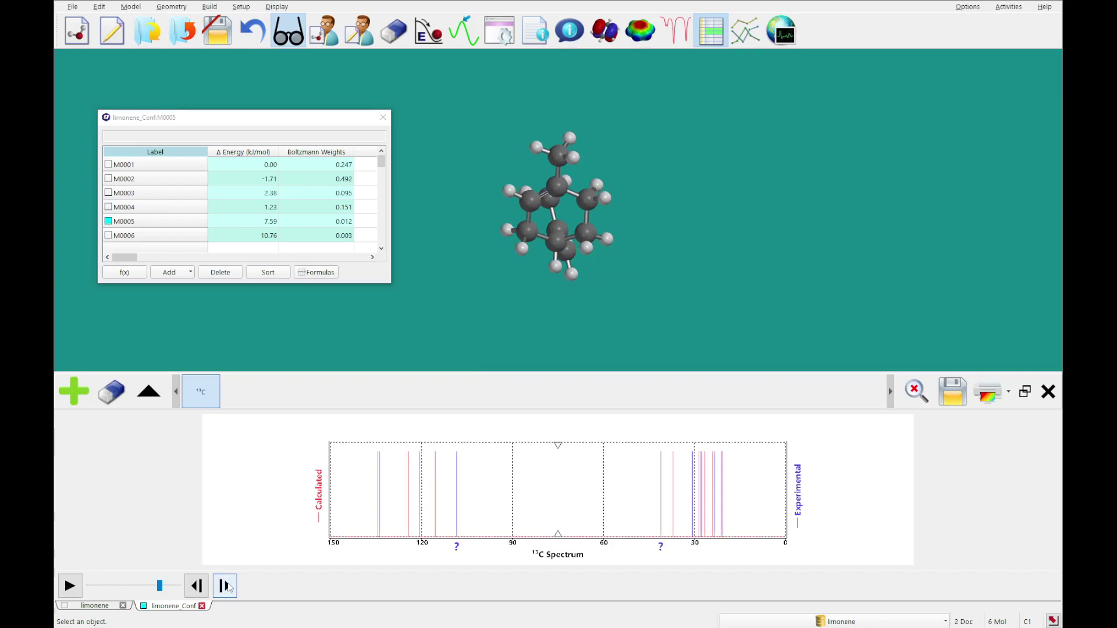
click(225, 586)
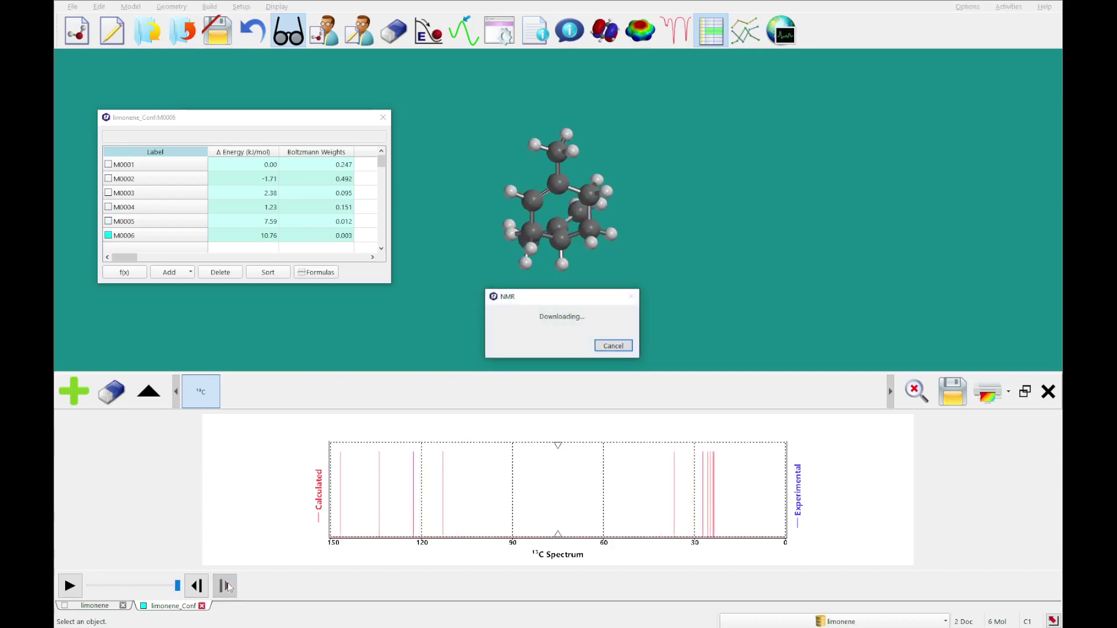
click(196, 585)
click(197, 586)
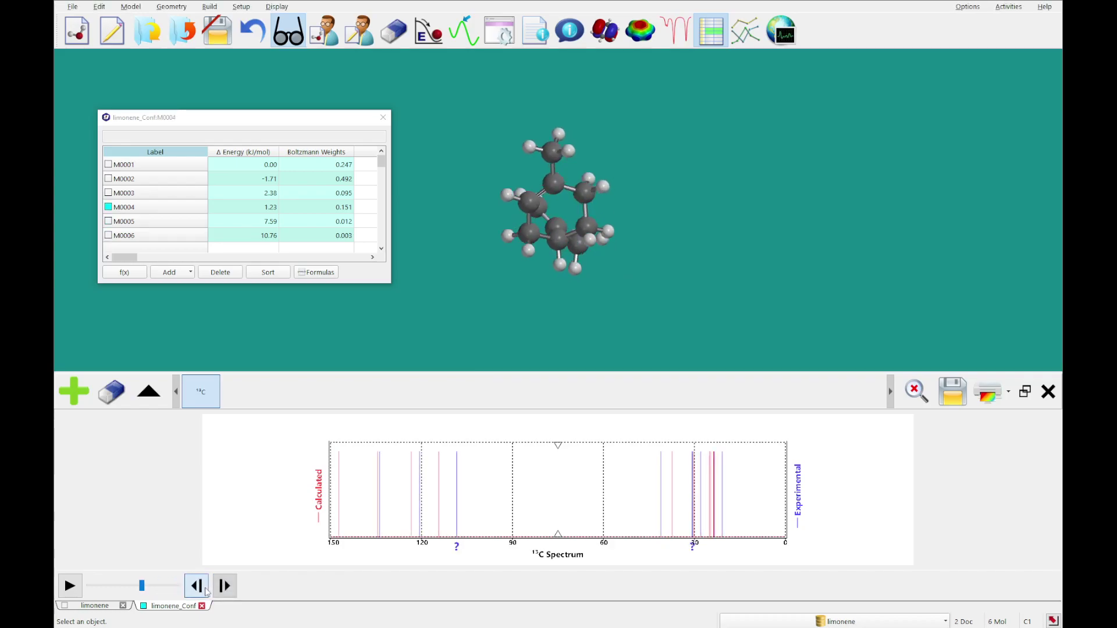
click(206, 591)
click(206, 592)
click(206, 591)
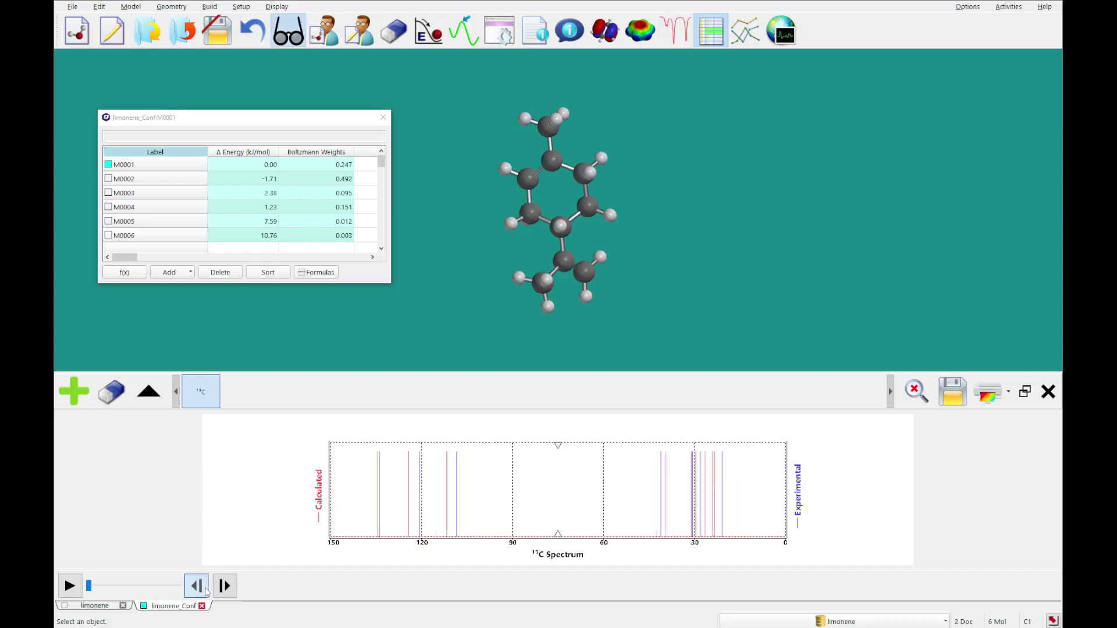
Step: Identify the carbon behind the calculated 13C line near 134 ppm in conformers M0001 and M0002, plus M0002's line near 149 ppm
click(378, 490)
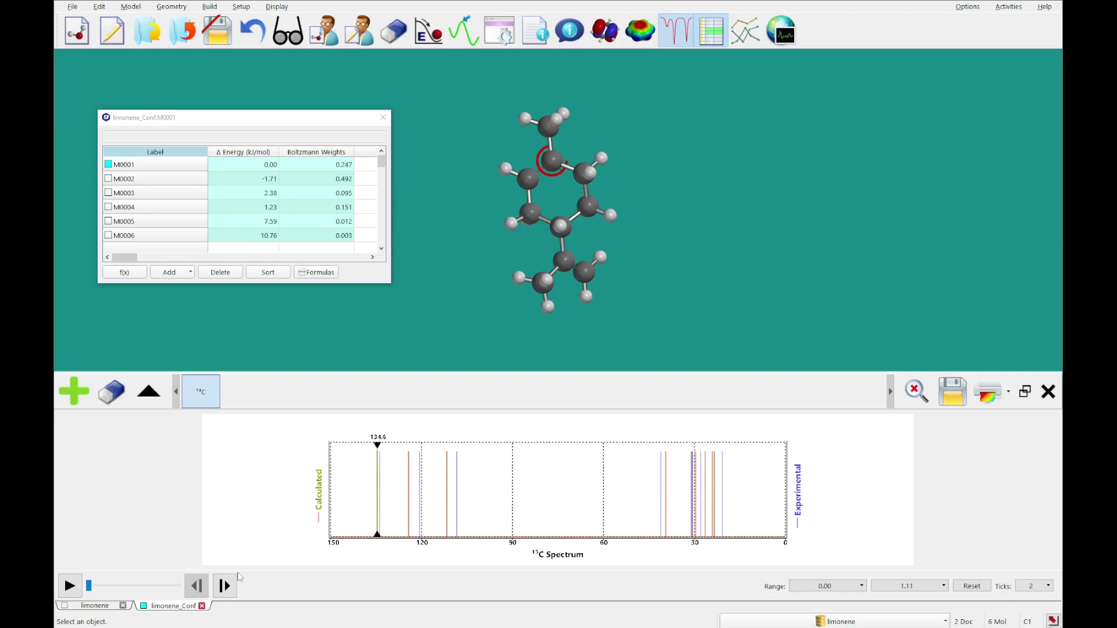
click(224, 586)
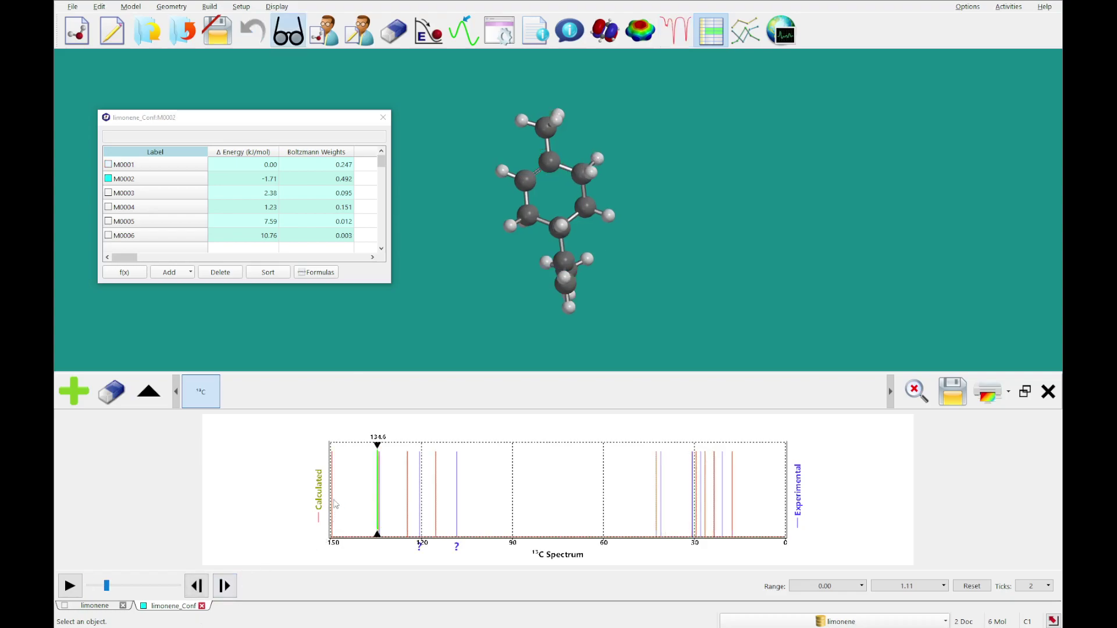
click(333, 503)
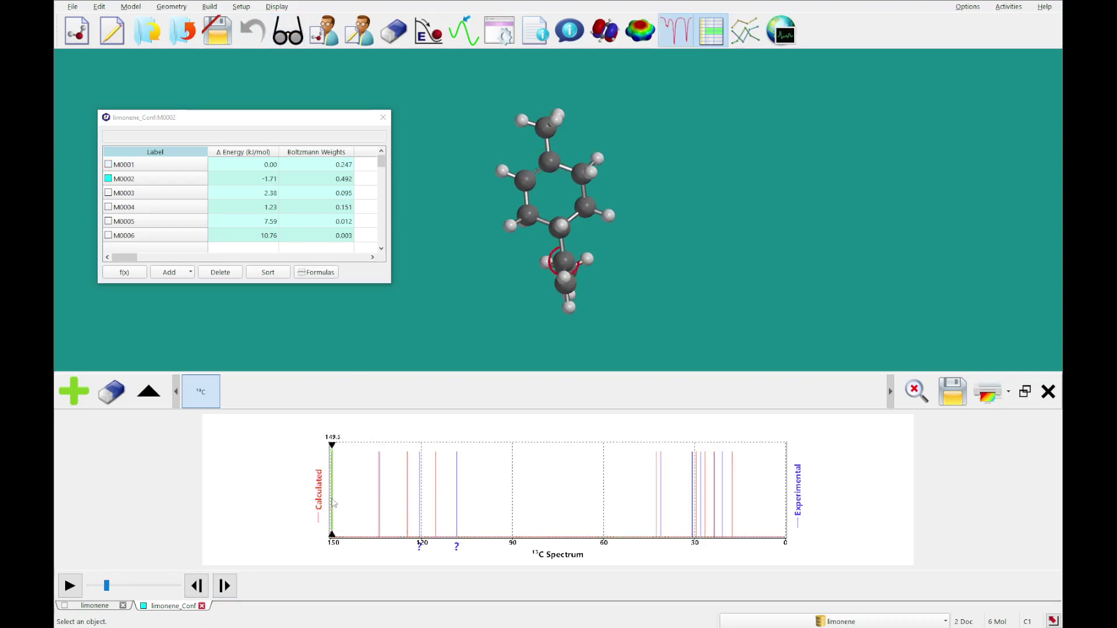
click(379, 493)
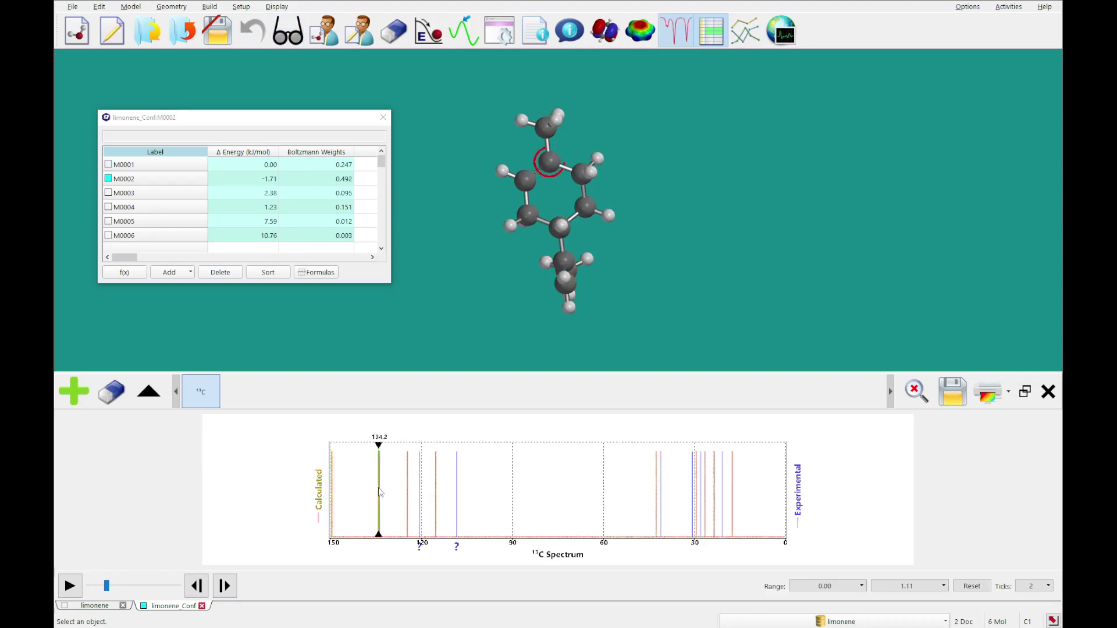
Step: Check which carbon is assigned to the calculated line near 134 ppm in conformers M0003, M0004 and M0005, and advance to M0006
click(225, 586)
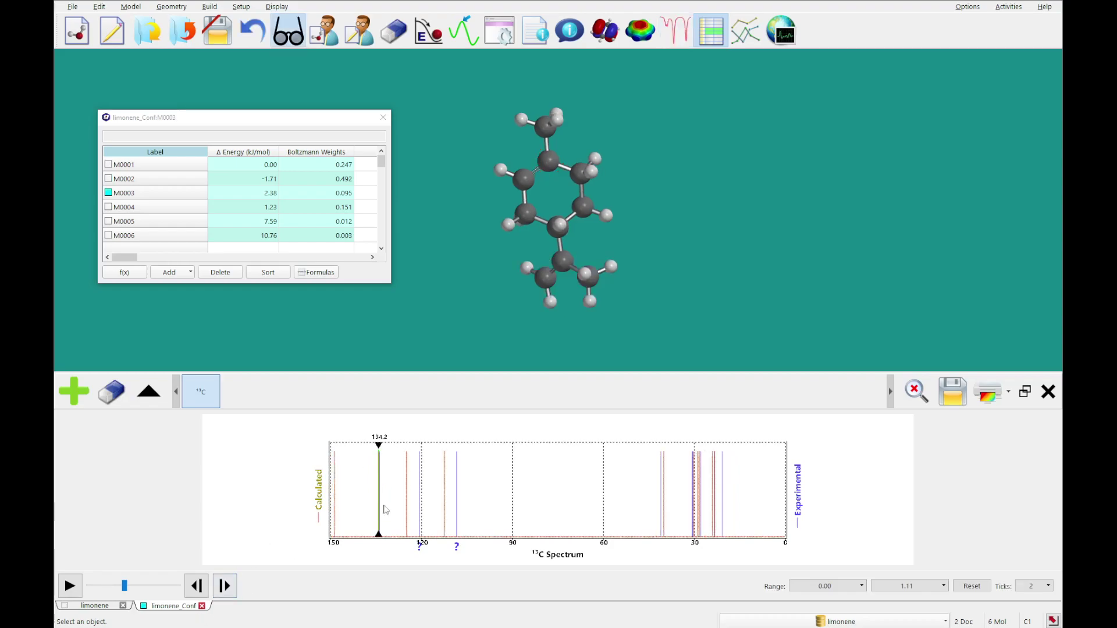
click(380, 503)
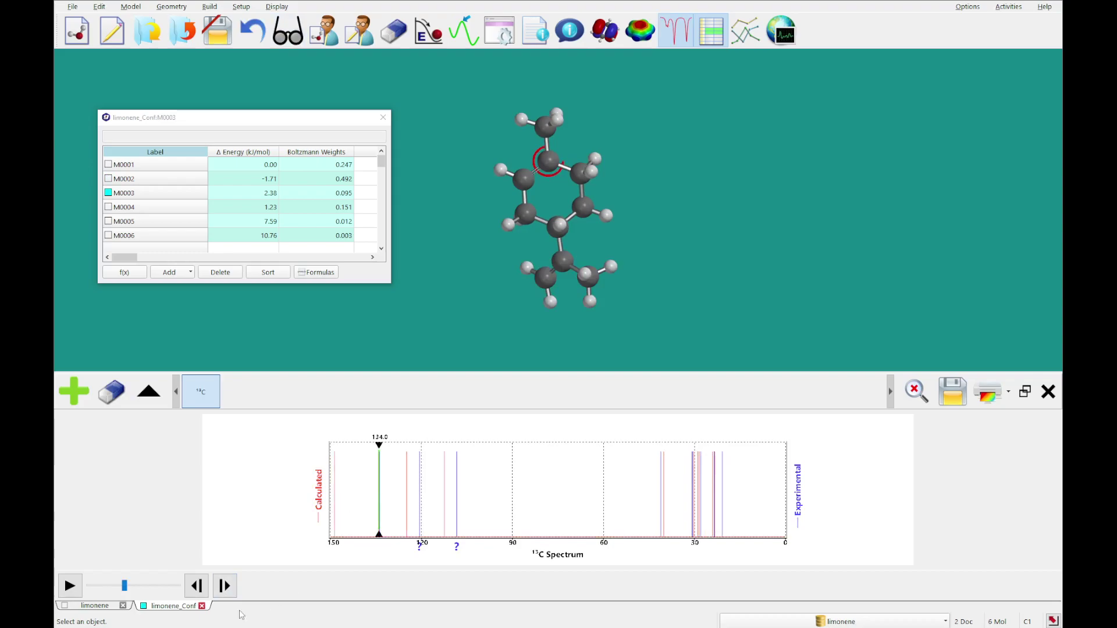
click(225, 586)
click(378, 476)
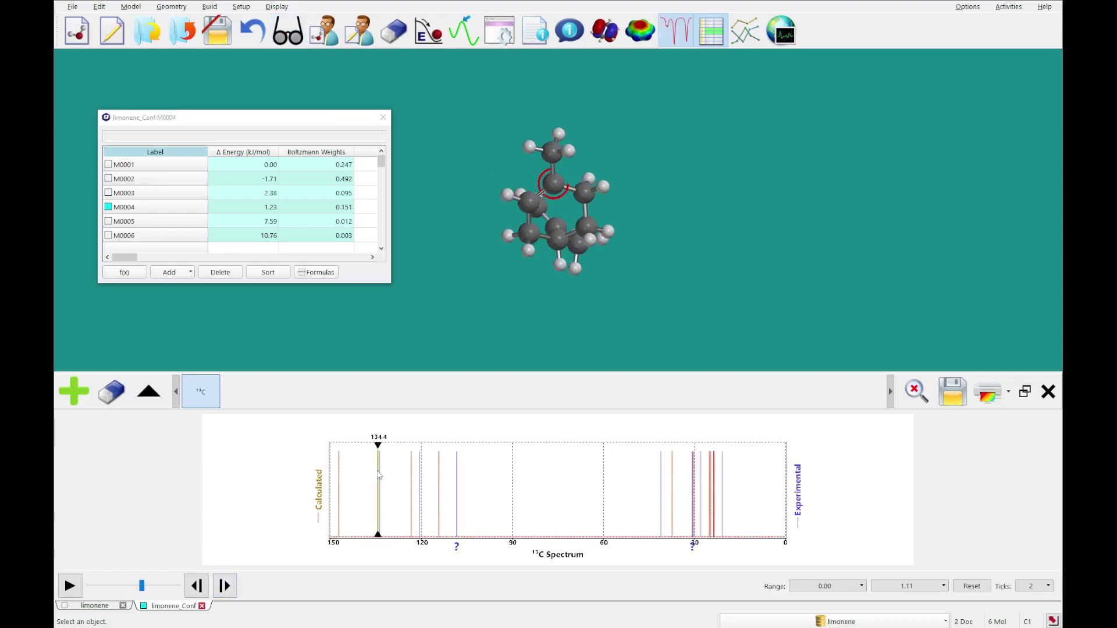
click(225, 586)
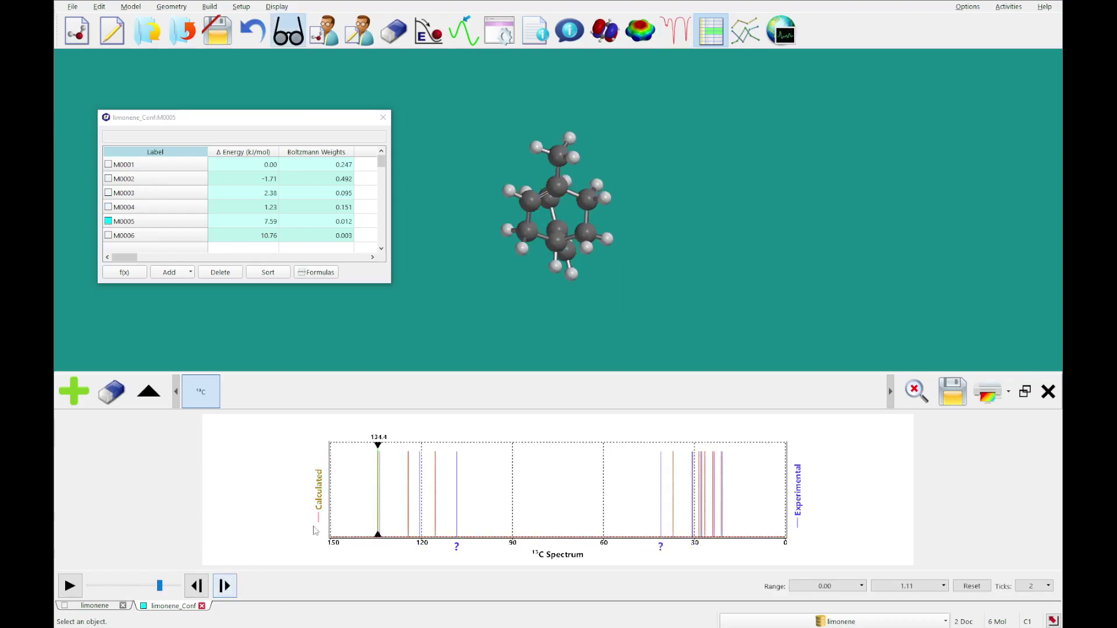
click(379, 487)
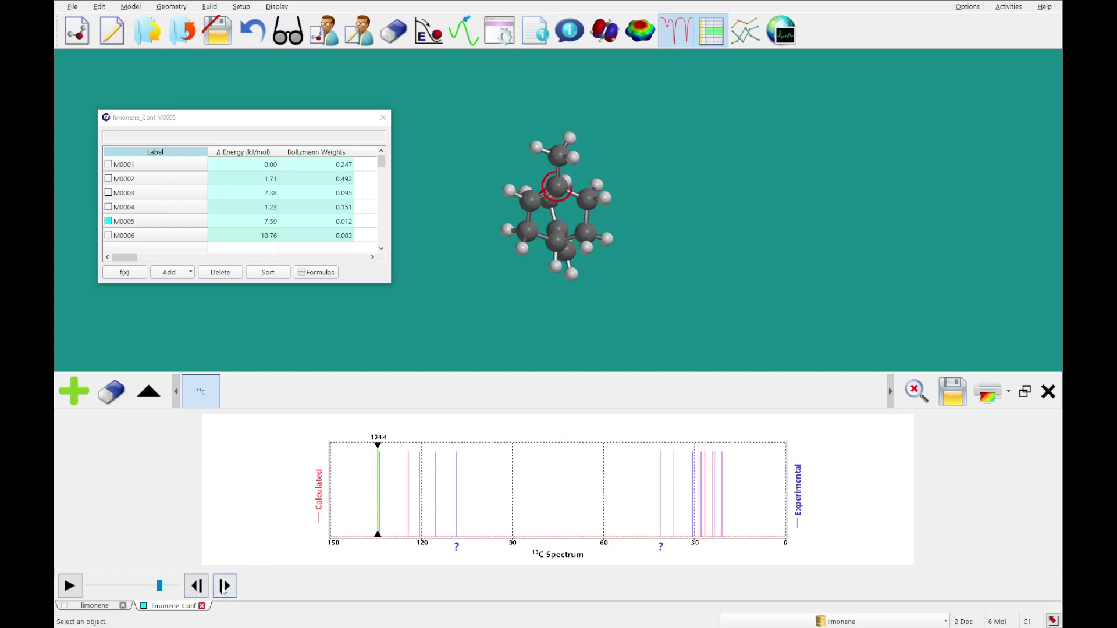
click(225, 586)
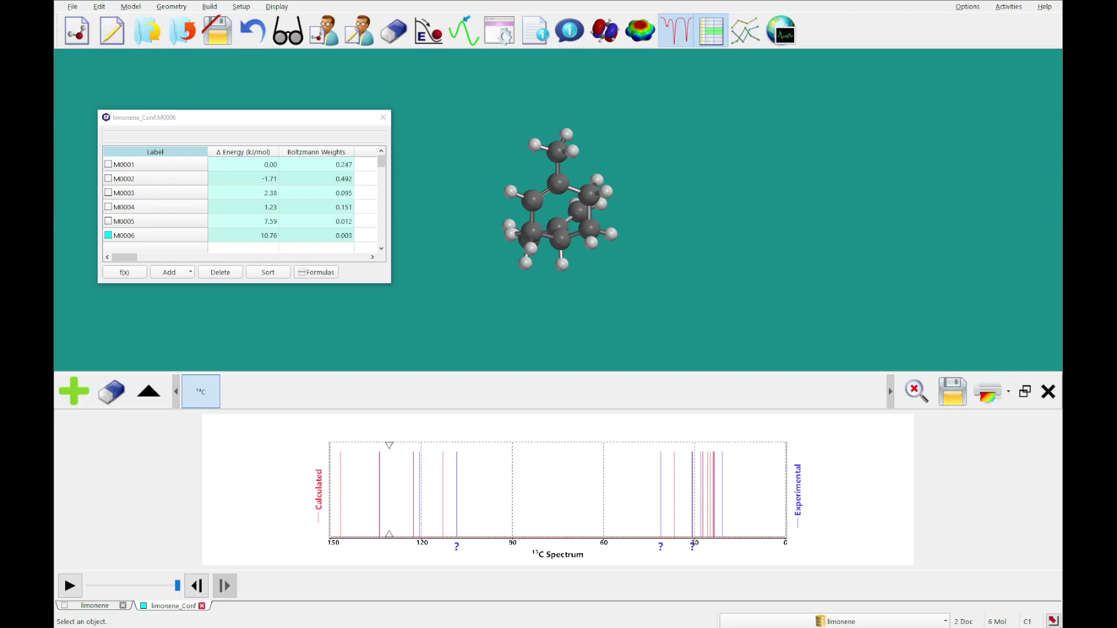
Step: Close the limonene_Conf and limonene documents without saving the changes
click(215, 31)
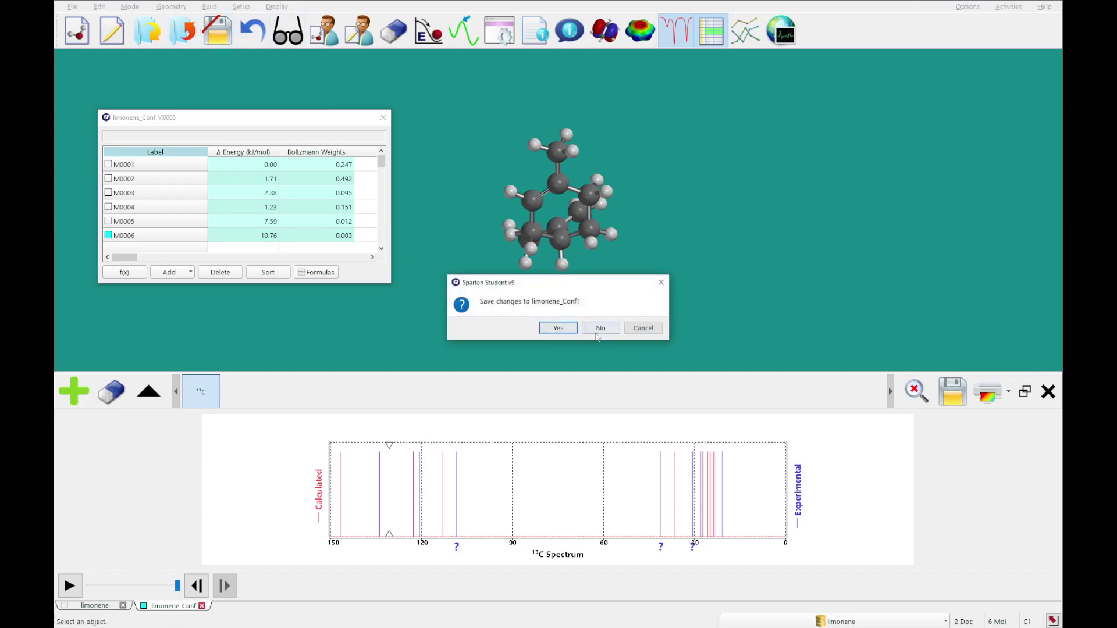
click(597, 335)
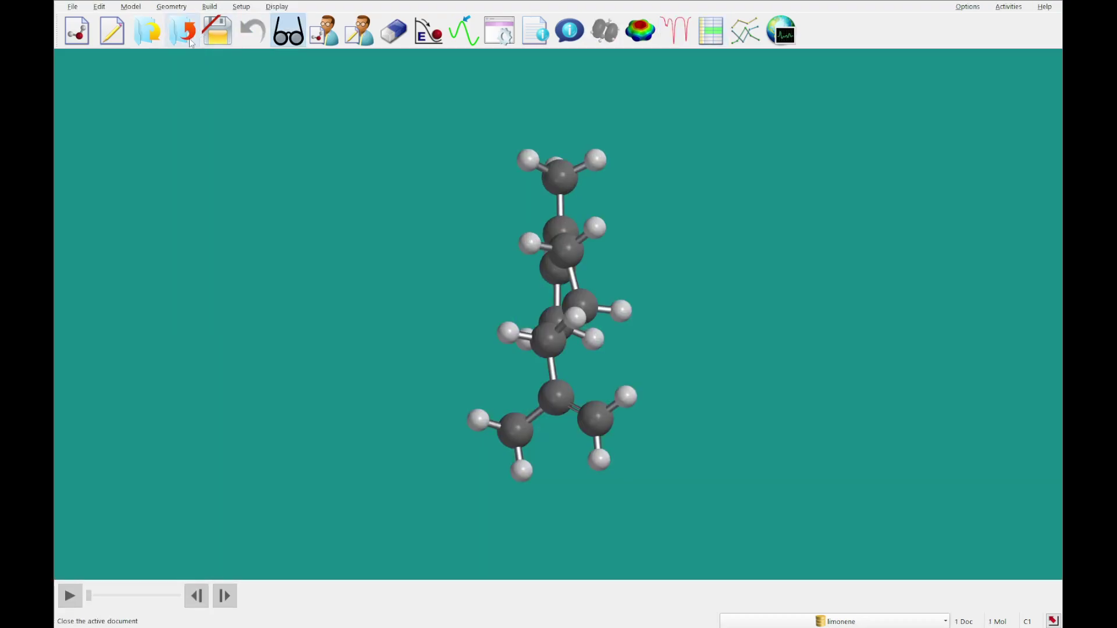
click(189, 40)
click(599, 328)
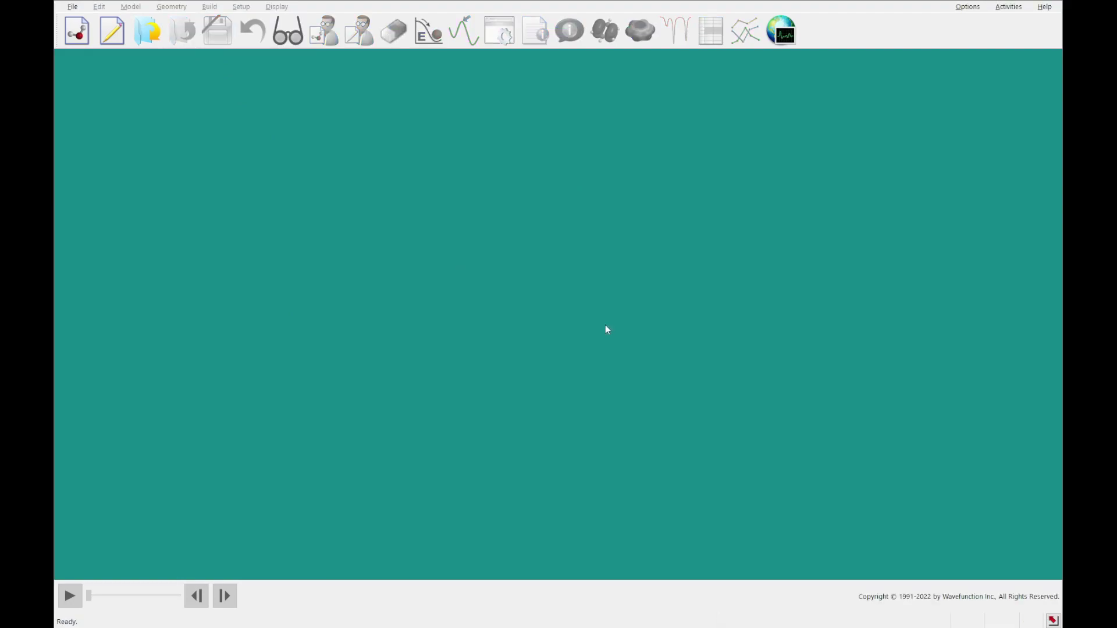